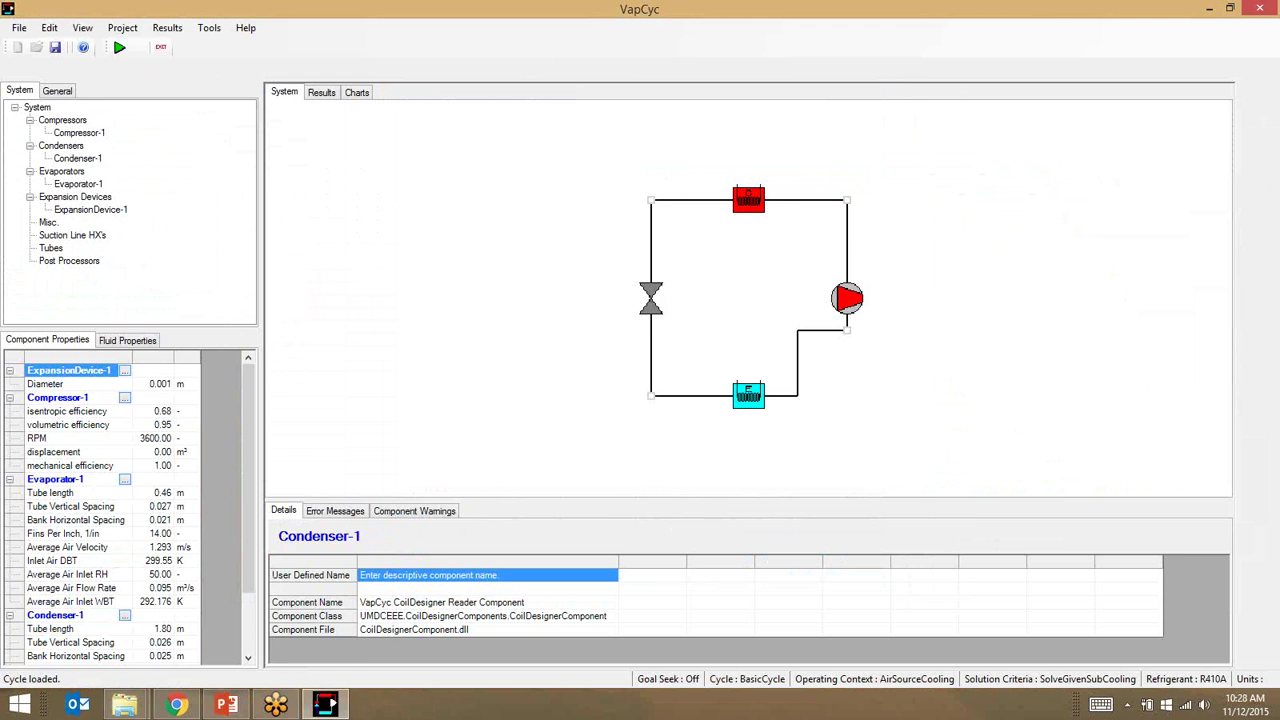
Open OC_Cooling_1Circ_35degAmb.chx from the R410A_3Ton folder in CoilDesigner and run its simulation.
mouse_move(124, 705)
left_click(340, 605)
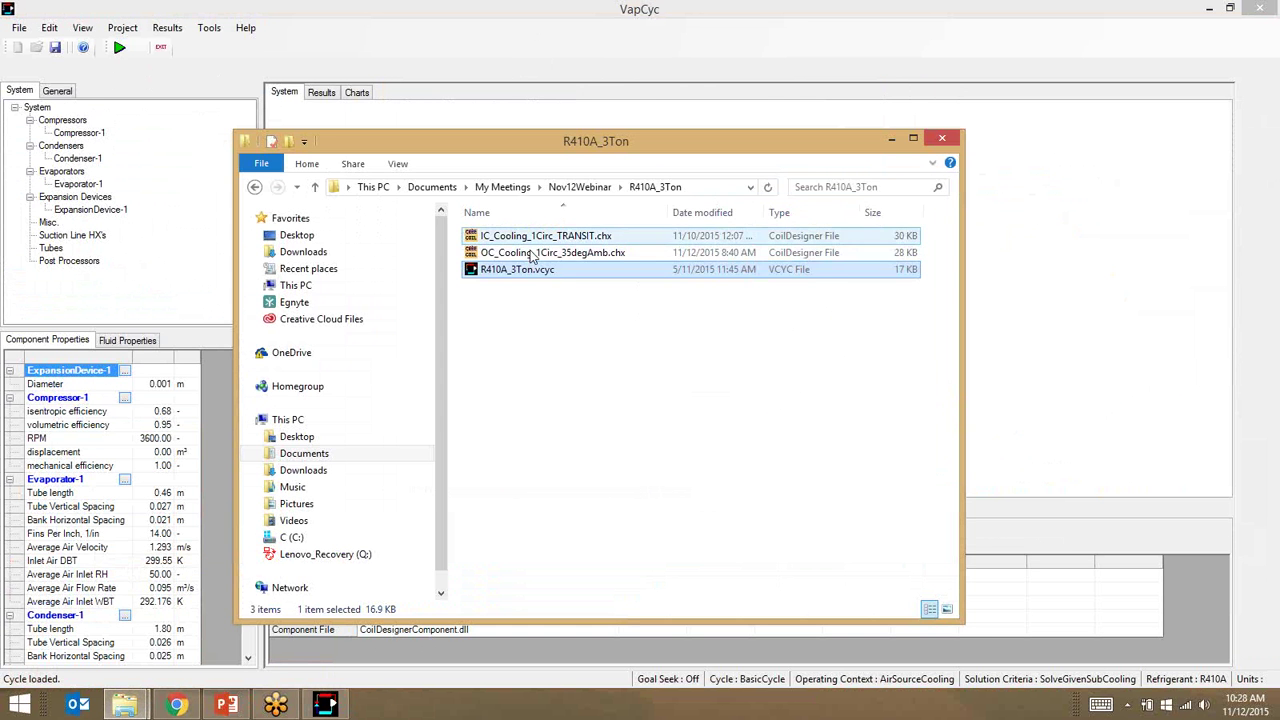
double_click(532, 256)
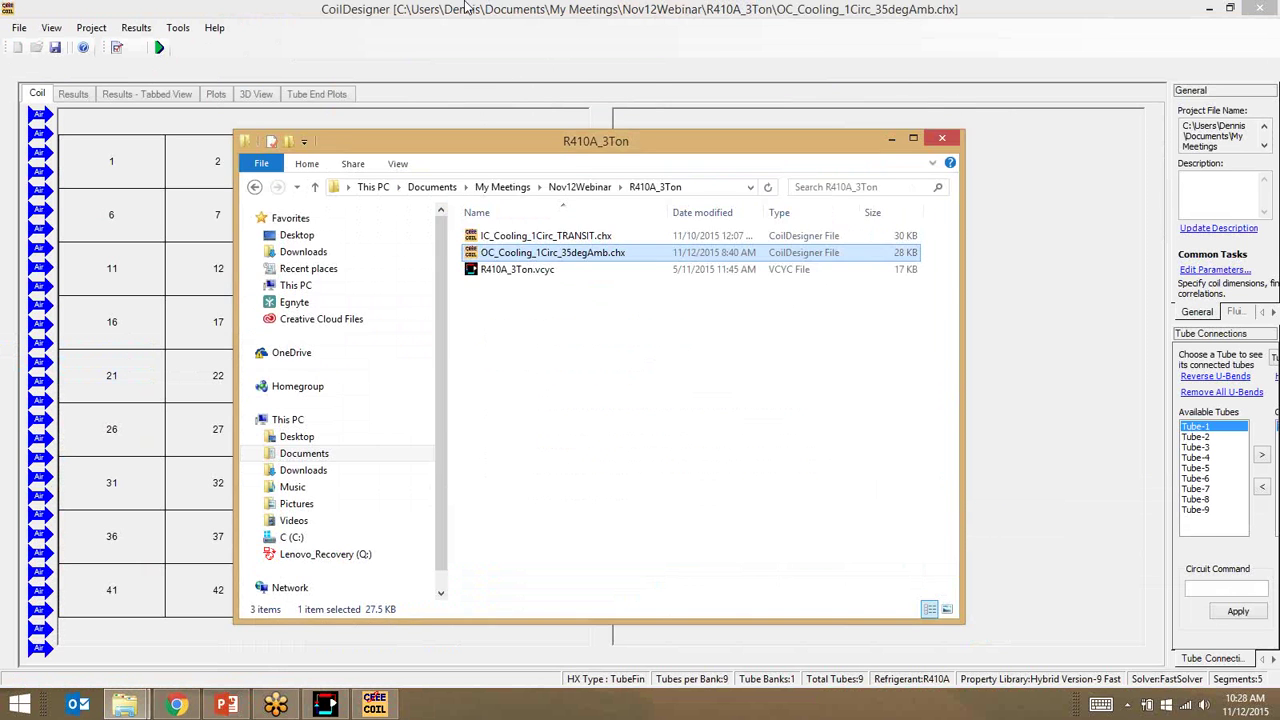
left_click(466, 8)
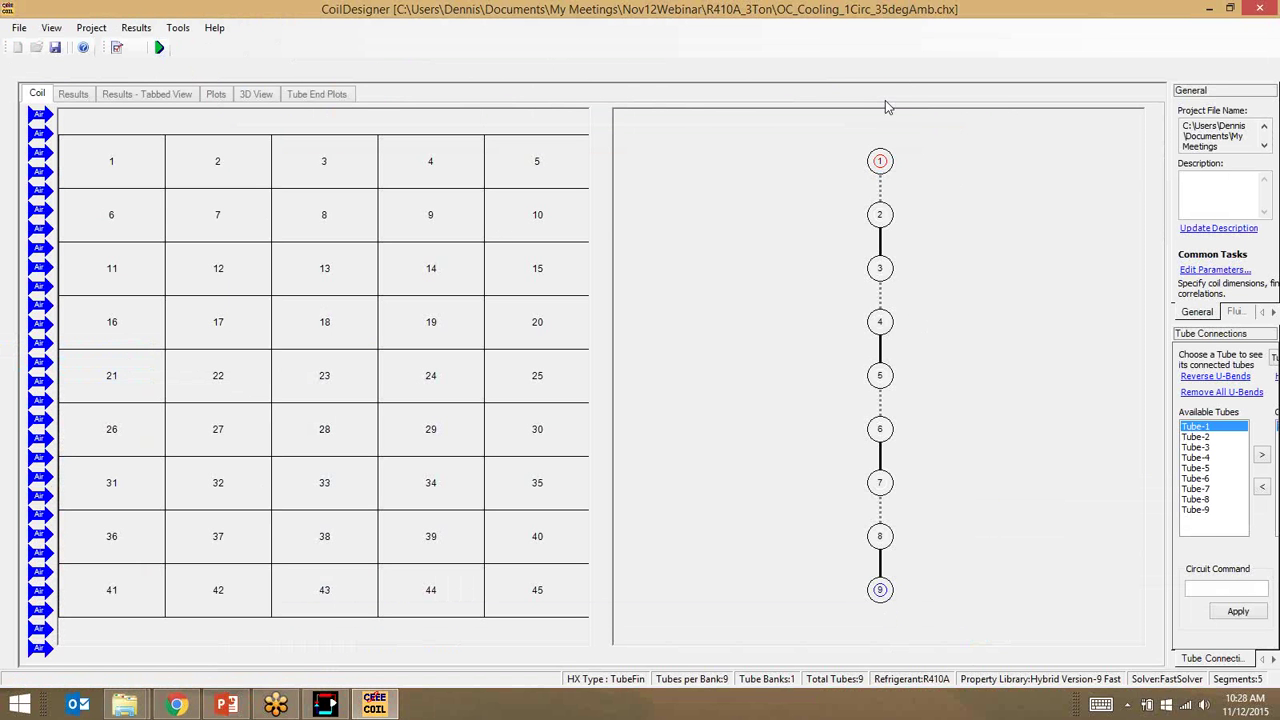
left_click(159, 47)
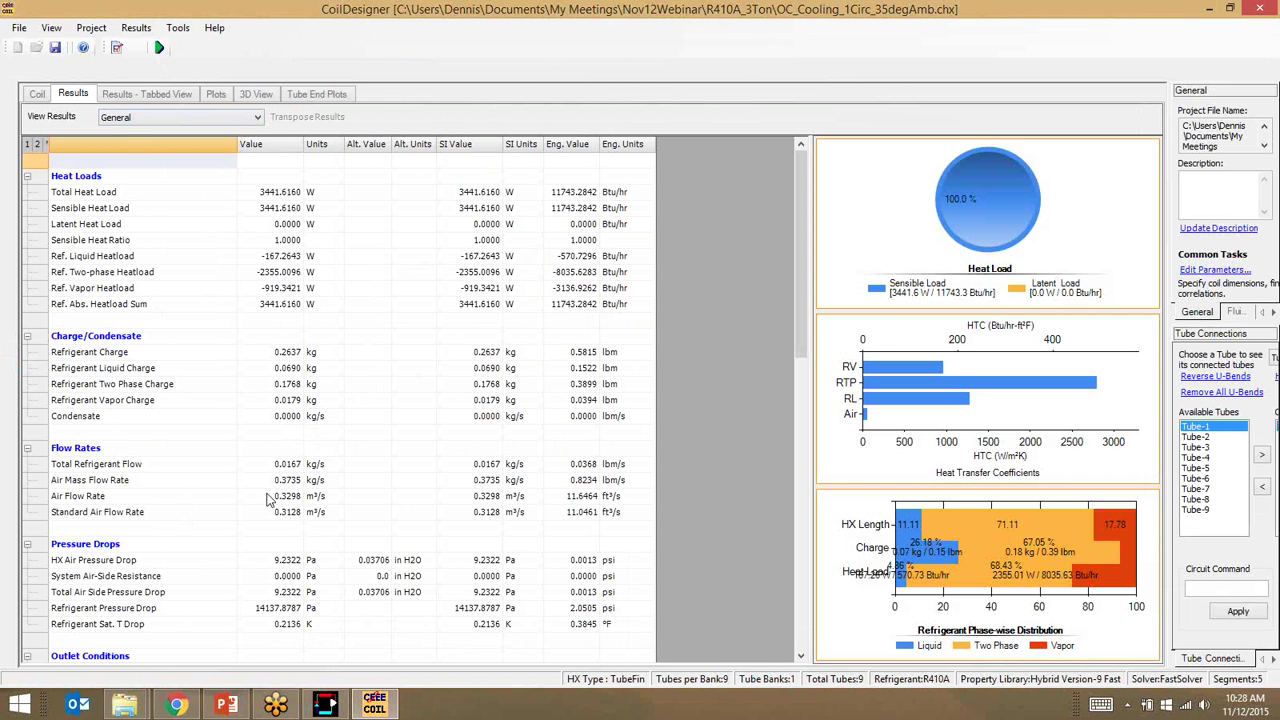
mouse_move(124, 705)
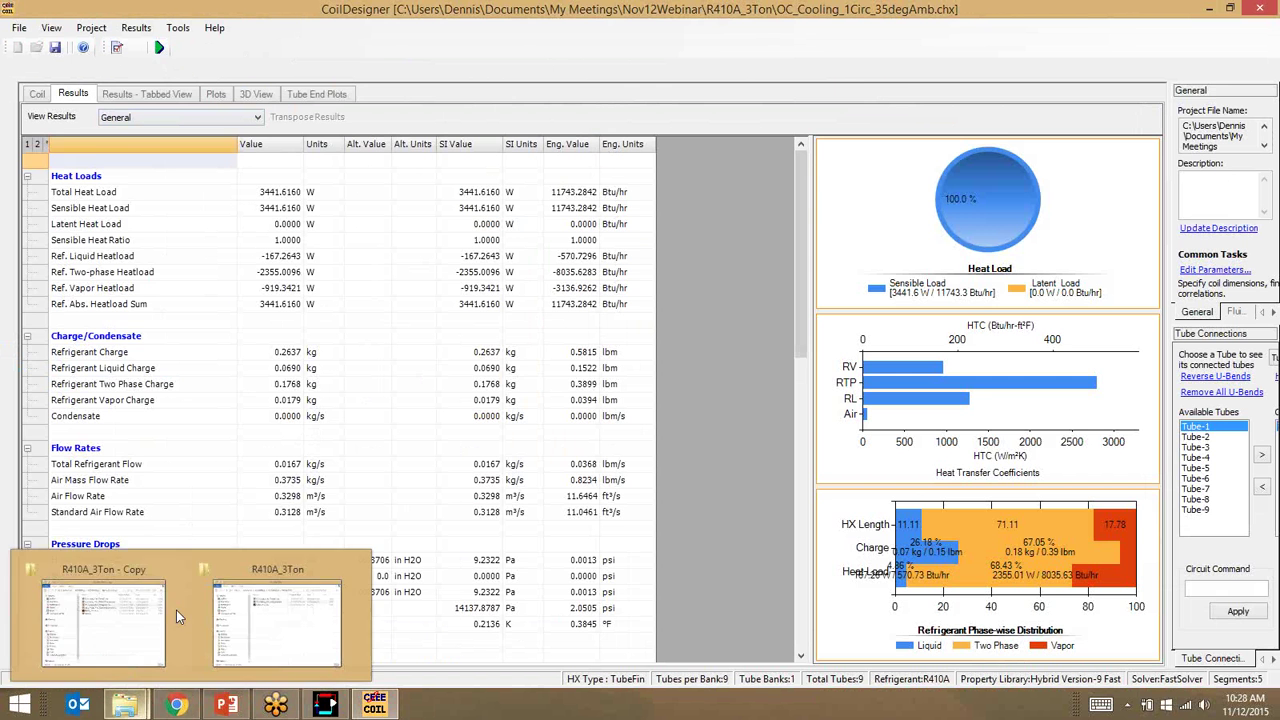
left_click(280, 370)
left_click(323, 320)
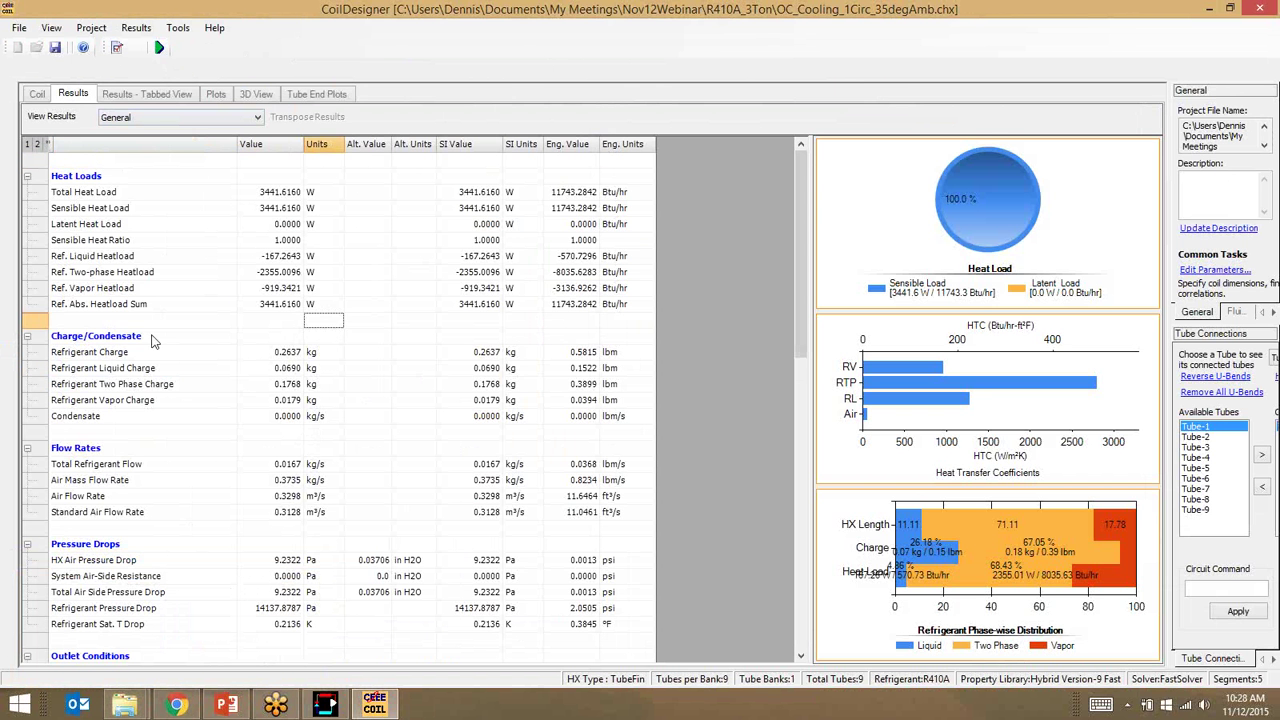
left_click(180, 319)
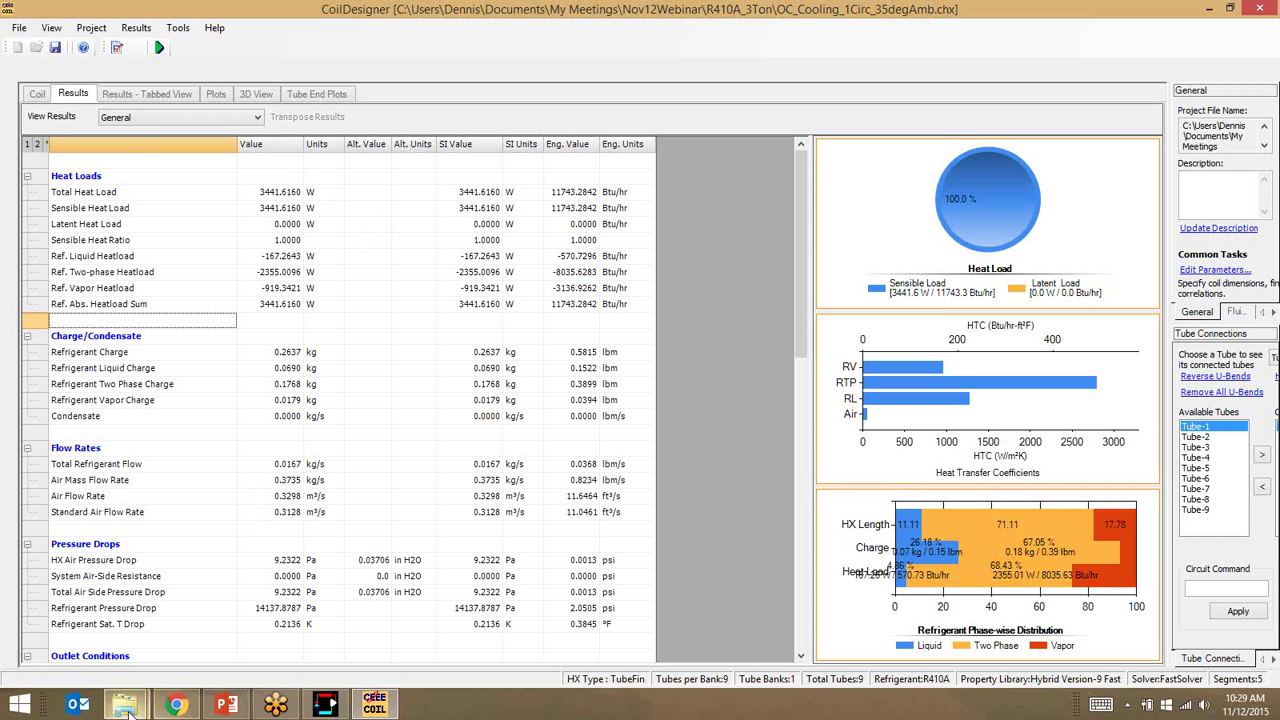
Open OC_Cooling_1Circ_35degAmb.chx from the R410A_3Ton - Copy folder and run its simulation.
mouse_move(124, 705)
left_click(152, 632)
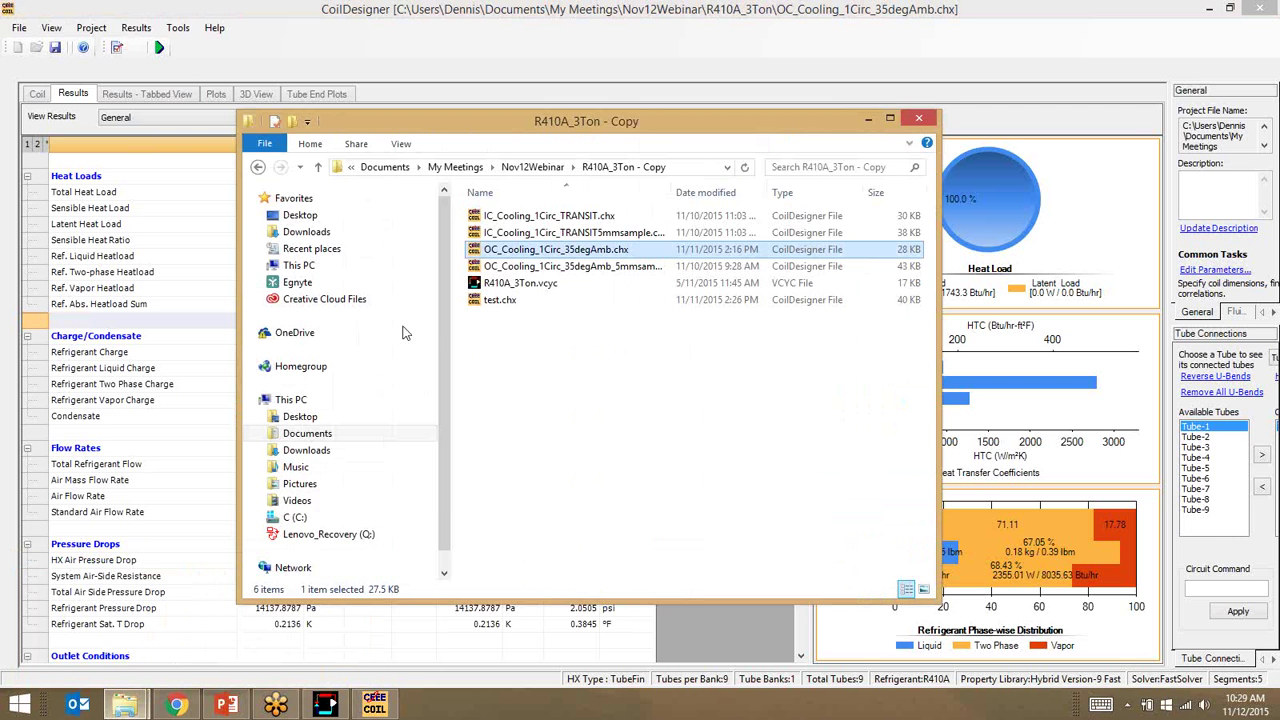
double_click(566, 250)
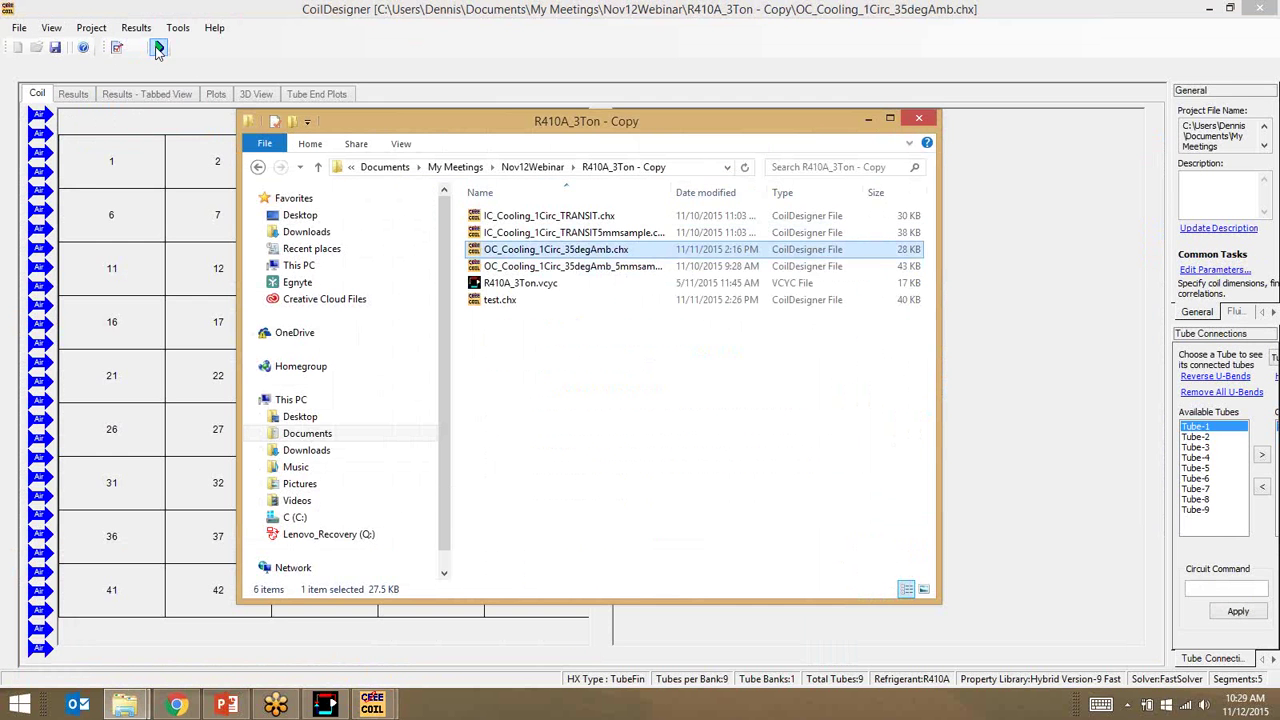
left_click(159, 47)
left_click(309, 196)
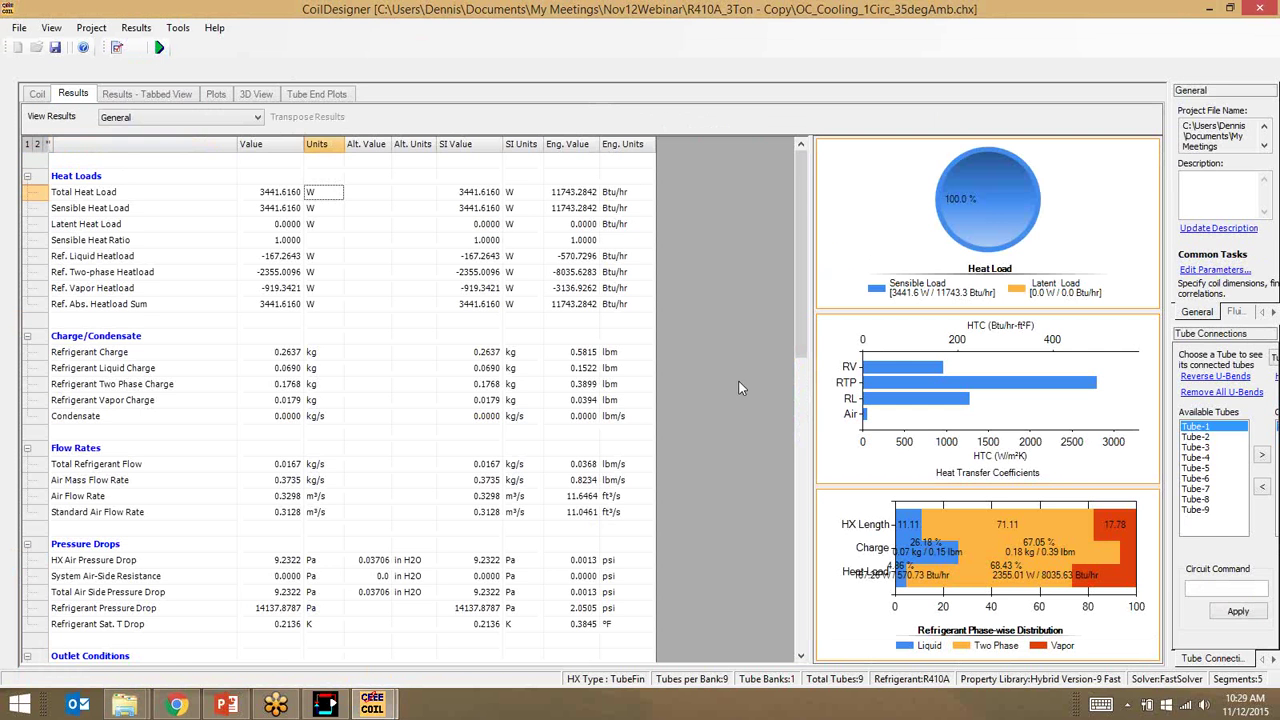
left_click(372, 705)
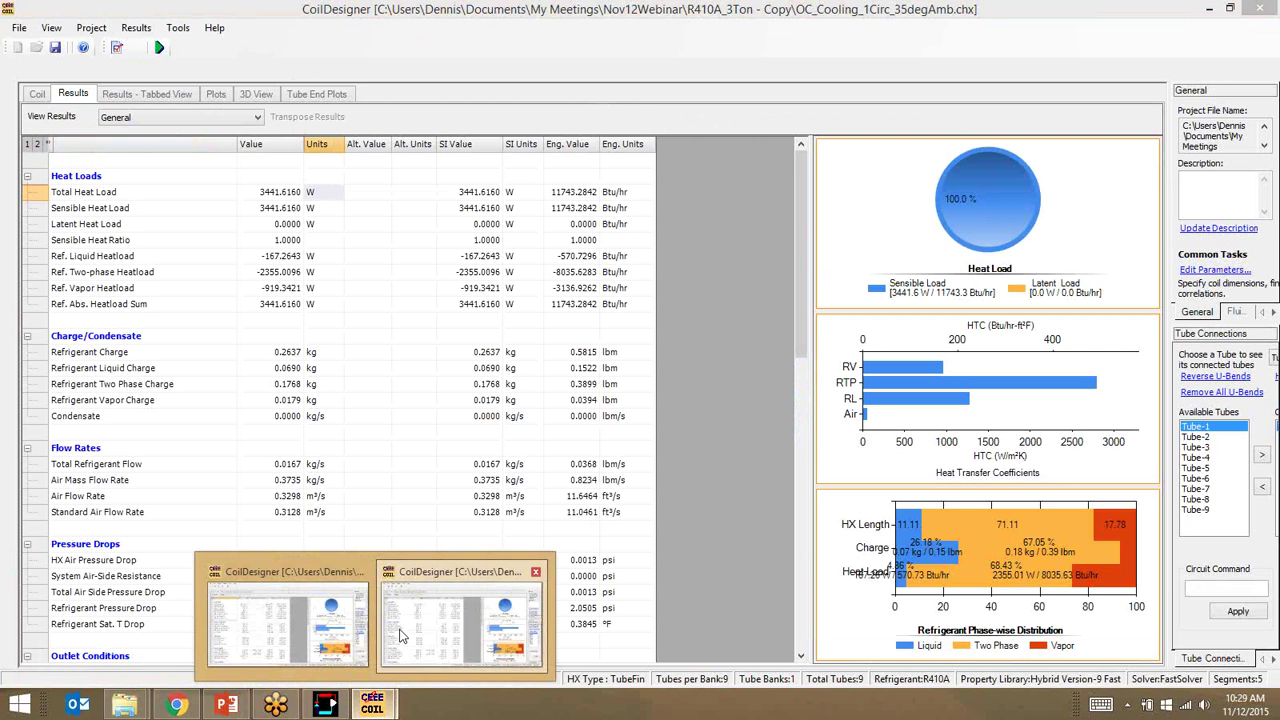
left_click(372, 175)
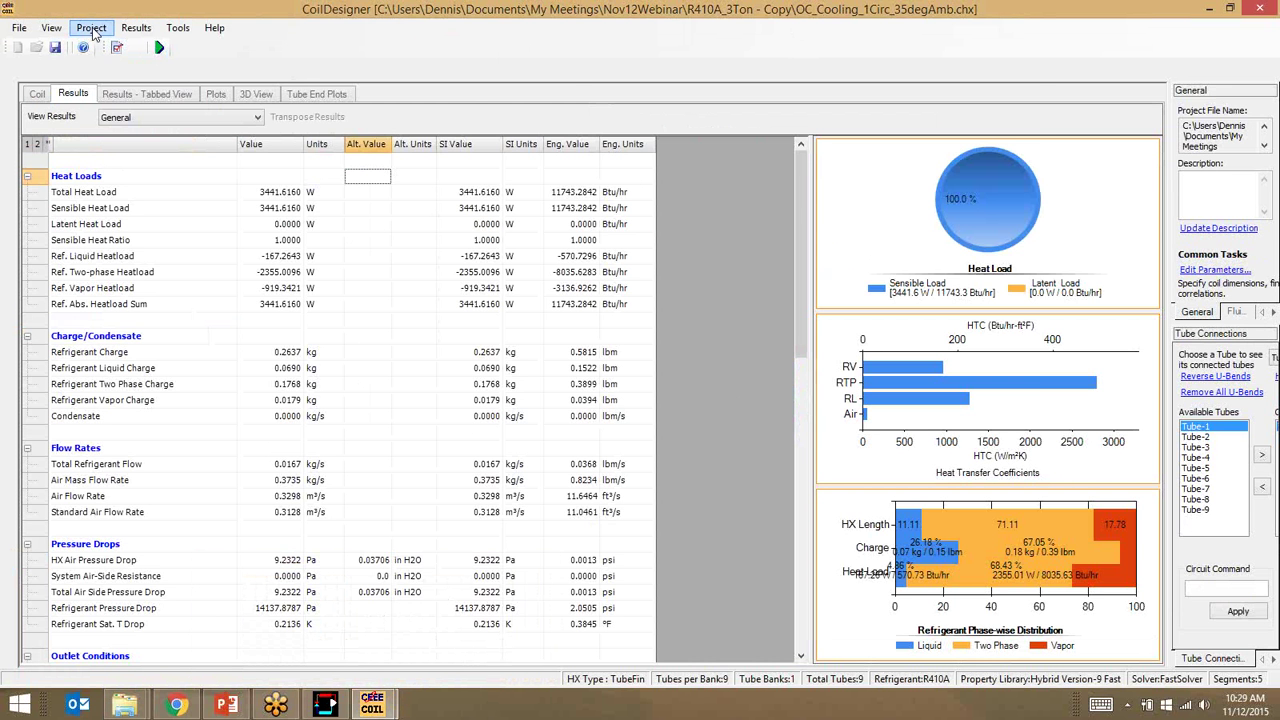
In the copied coil's tube parameters, choose the standard 5.00 mm x 0.230 mm tube size.
left_click(97, 30)
left_click(111, 46)
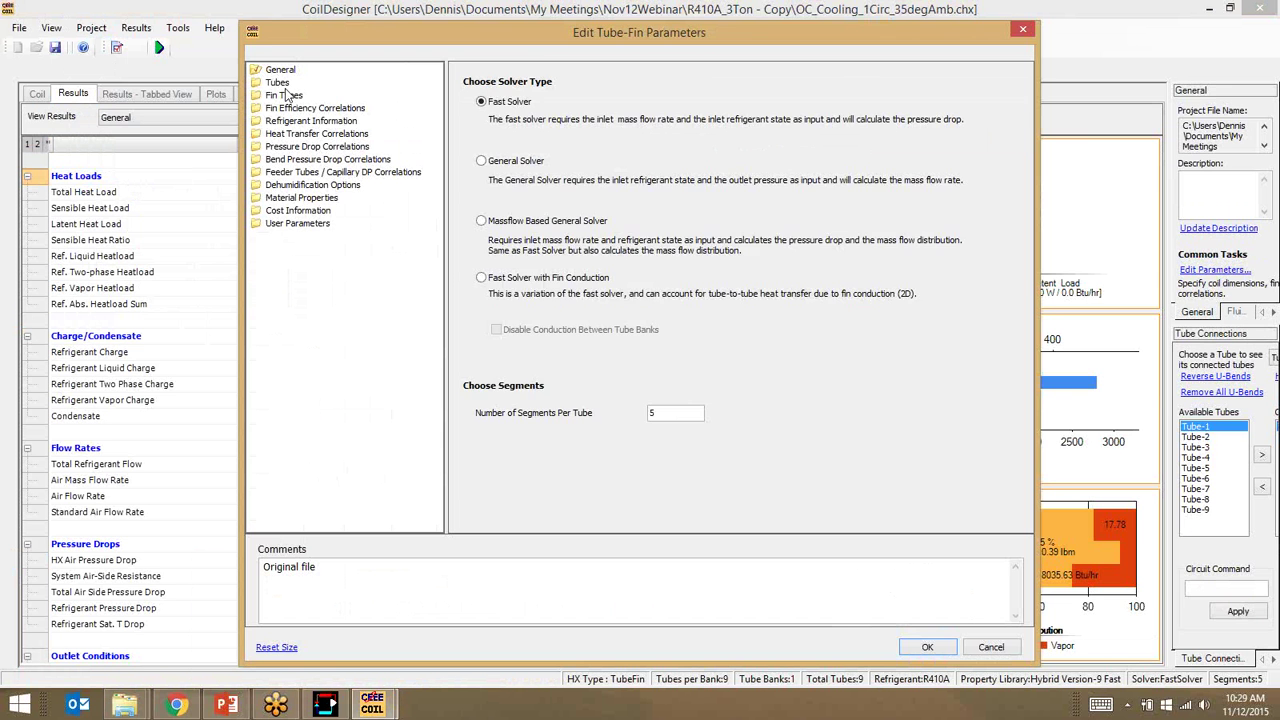
left_click(282, 85)
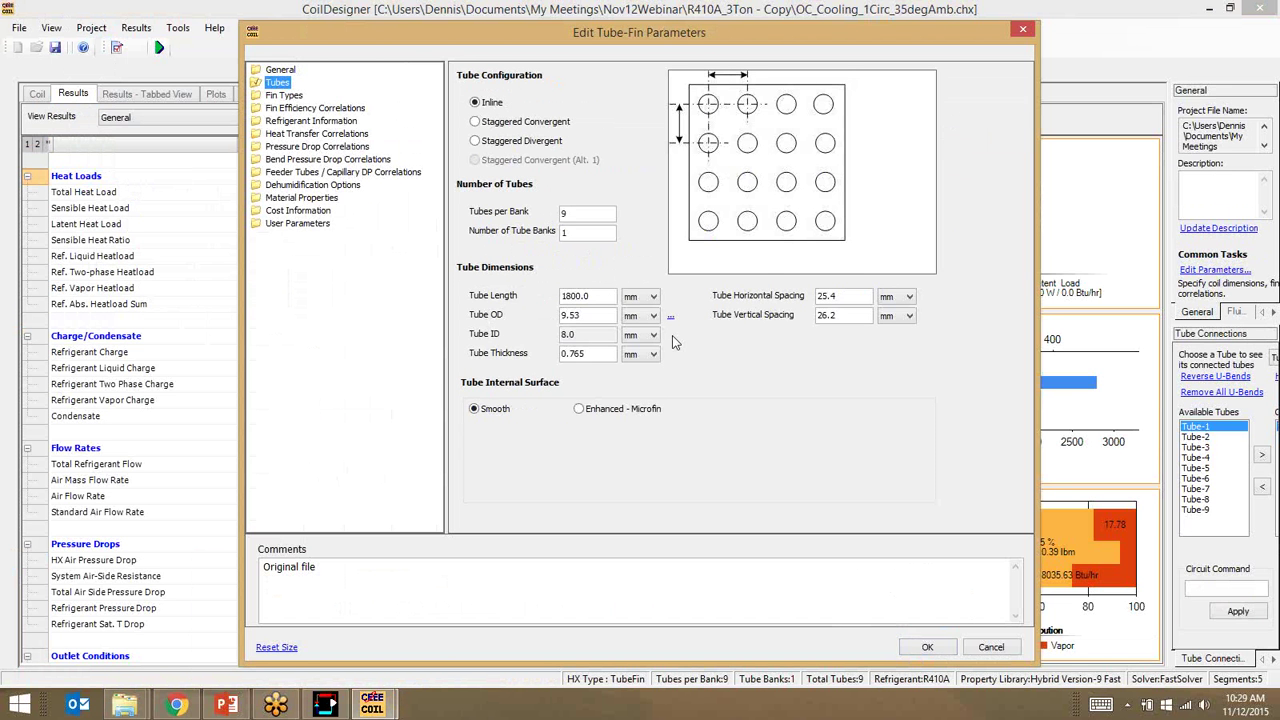
left_click_drag(603, 316, 512, 314)
left_click(592, 316)
left_click(590, 232)
left_click(672, 318)
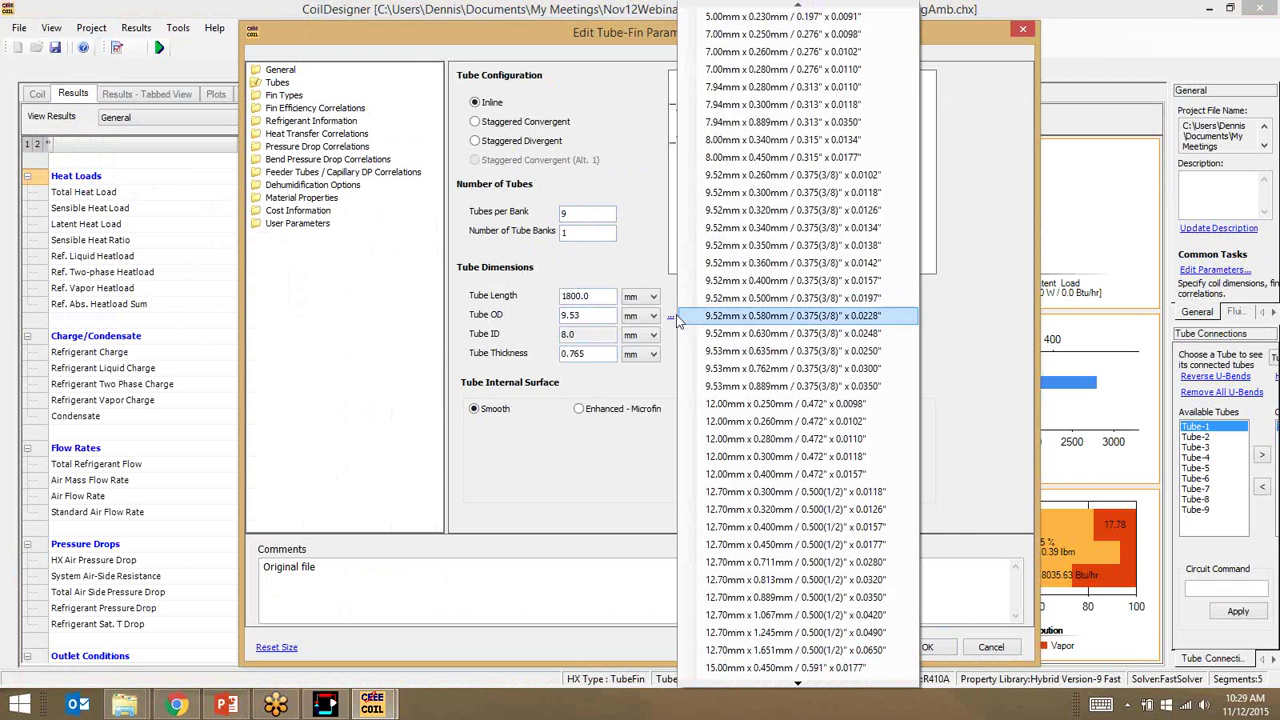
left_click(762, 20)
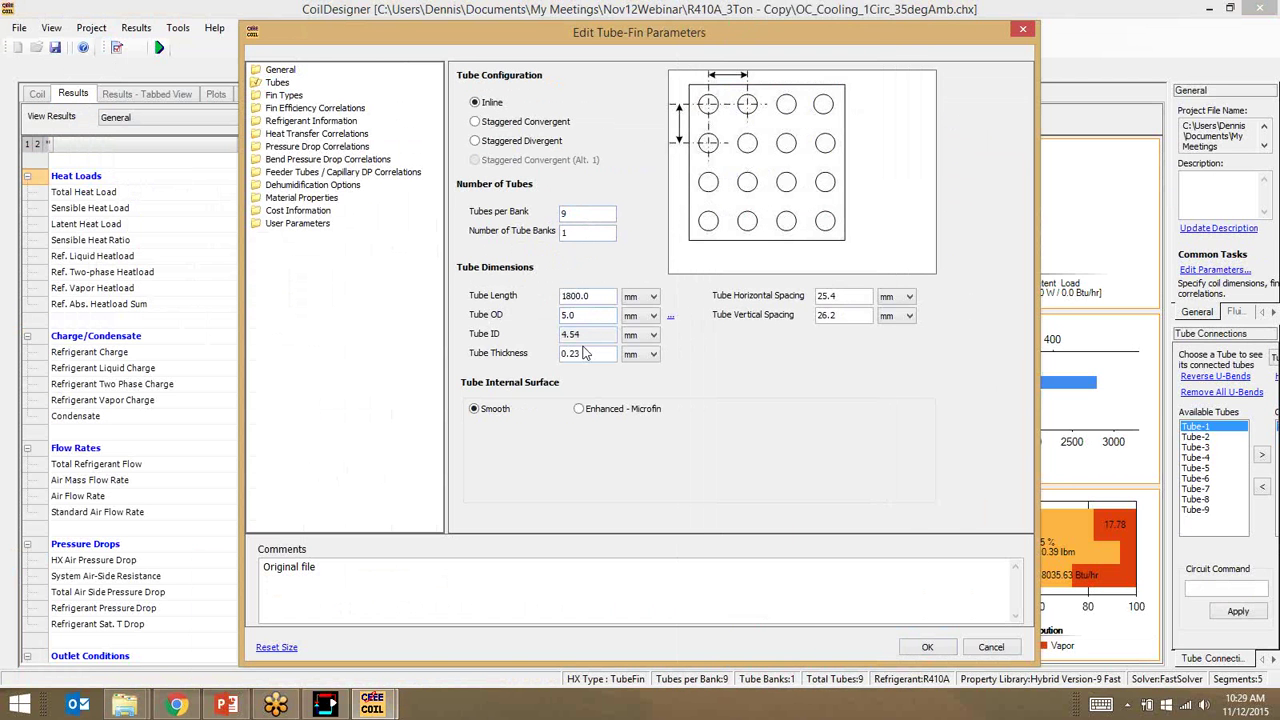
Set the tube horizontal spacing to 11.4 mm and the tube vertical spacing to 19.05 mm.
left_click(585, 315)
key("Tab")
type("1")
left_click_drag(826, 296, 774, 286)
type("11")
left_click(840, 315)
left_click(612, 315)
left_click(585, 228)
left_click(843, 316)
Set 12 tubes per bank and 2 tube banks, with a Staggered Convergent tube configuration.
double_click(547, 211)
type("1")
double_click(577, 232)
type("2")
left_click(553, 124)
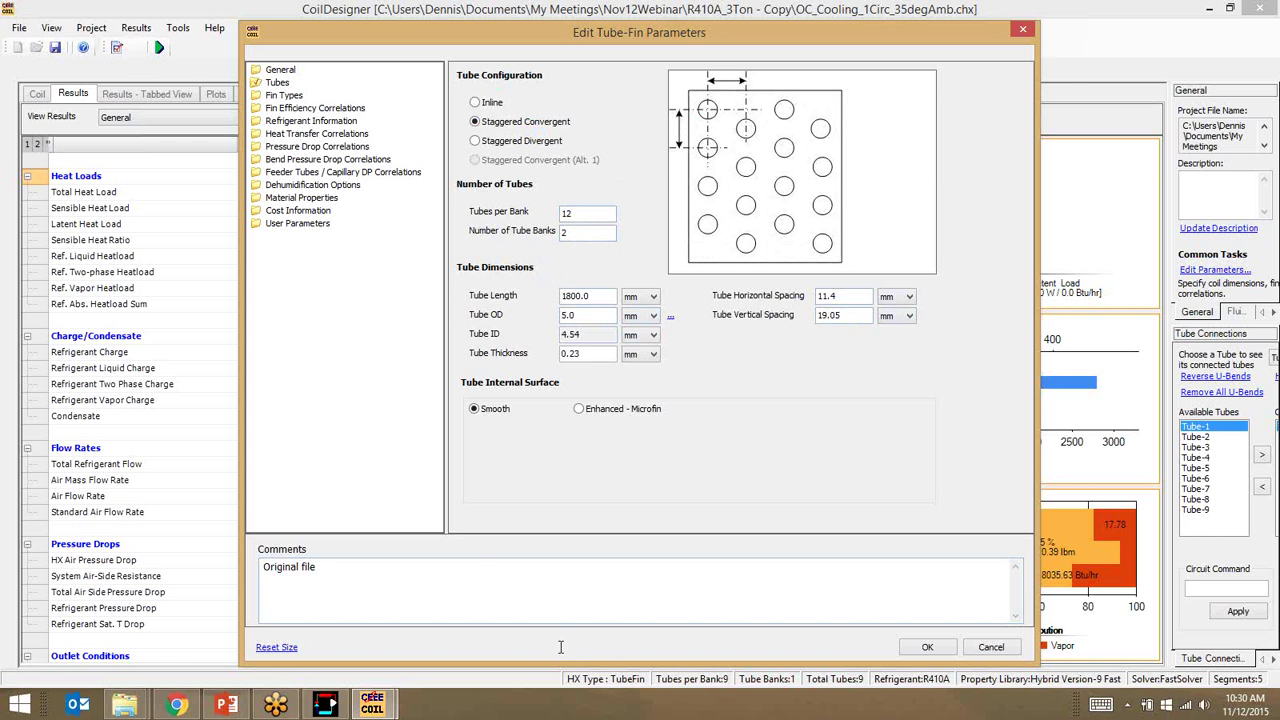
Replace the parameter comment with "Modified 5mm Coil".
left_click_drag(391, 584, 201, 574)
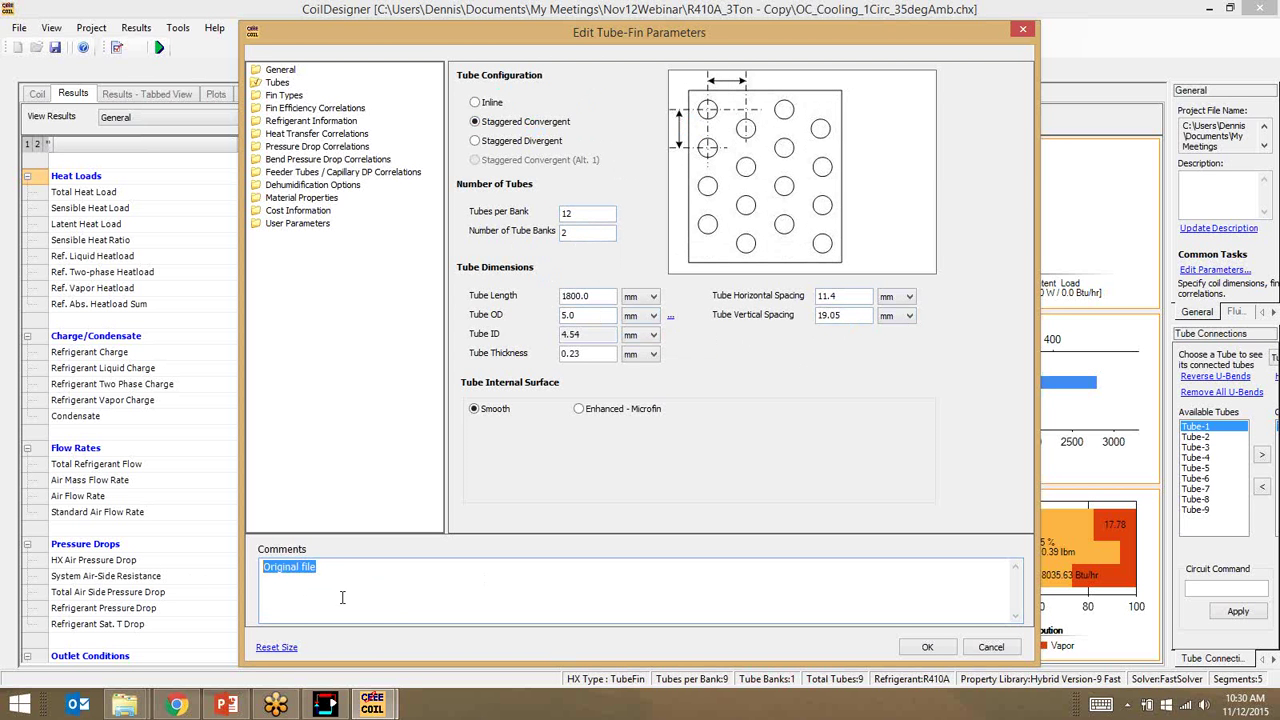
left_click_drag(320, 573, 210, 563)
type("Modified 5mm Coil")
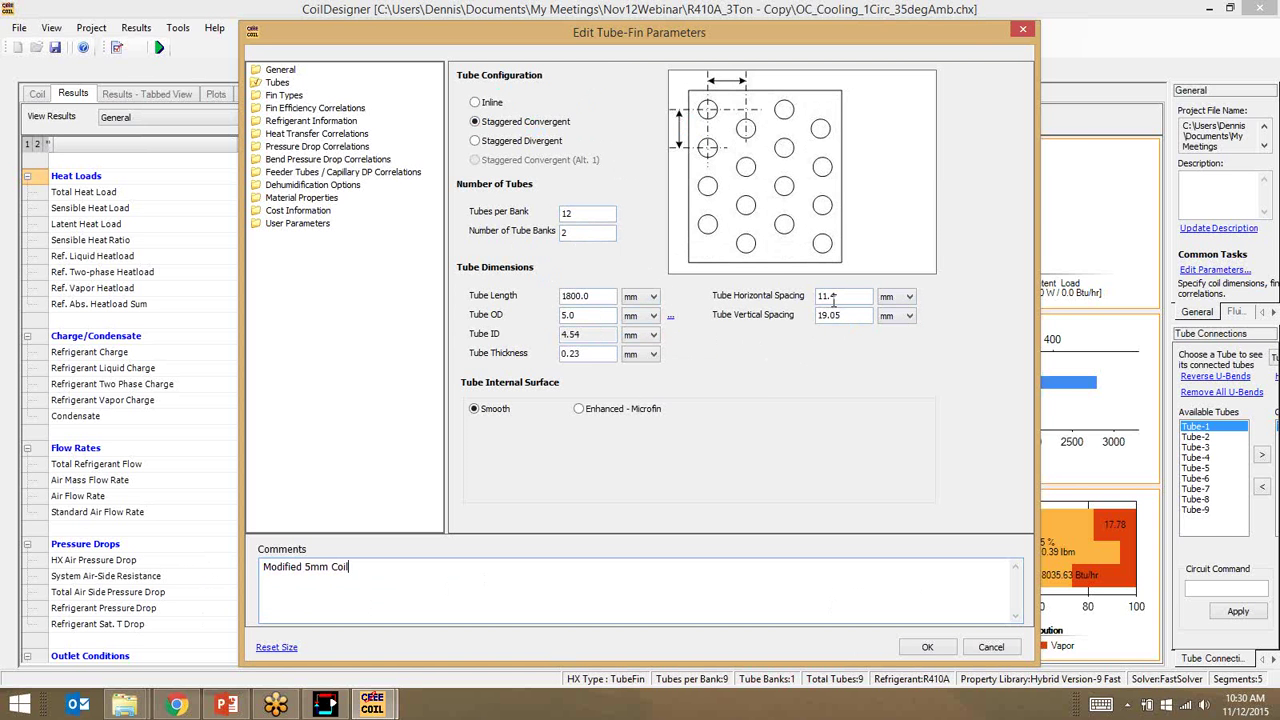
Change the fin type to Flat/Plate Fins, Collar Touching Adjacent Fin.
left_click(284, 96)
left_click(641, 202)
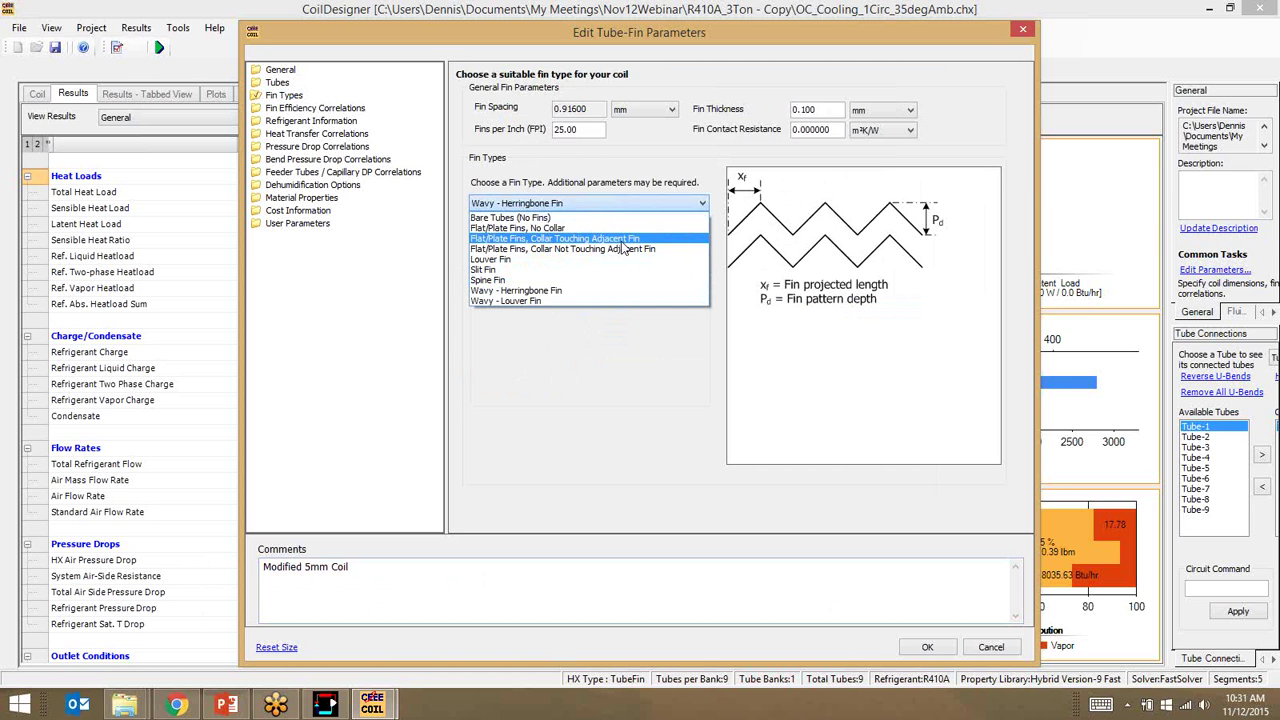
left_click(621, 241)
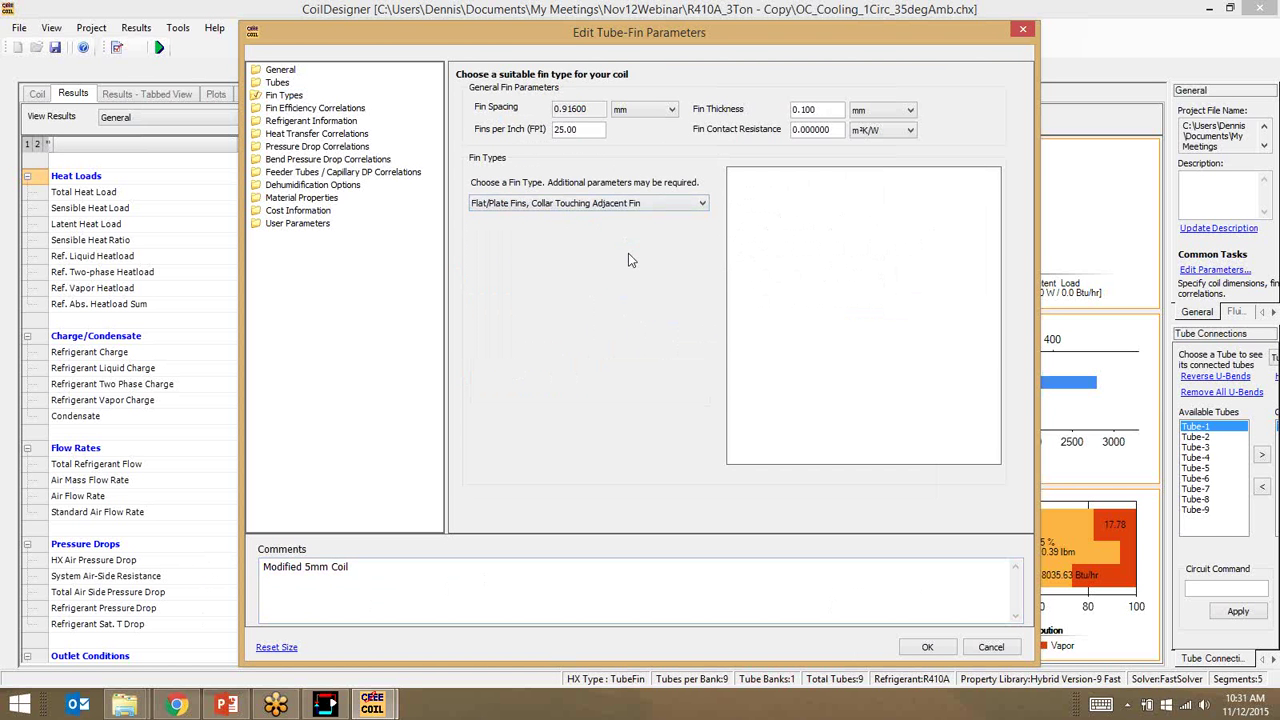
Set the dry air-side heat transfer correlation to Plain Fin: Bacellar et al., 2014, CFD-based, 2-5mm OD, with correction factor 1.
left_click(336, 120)
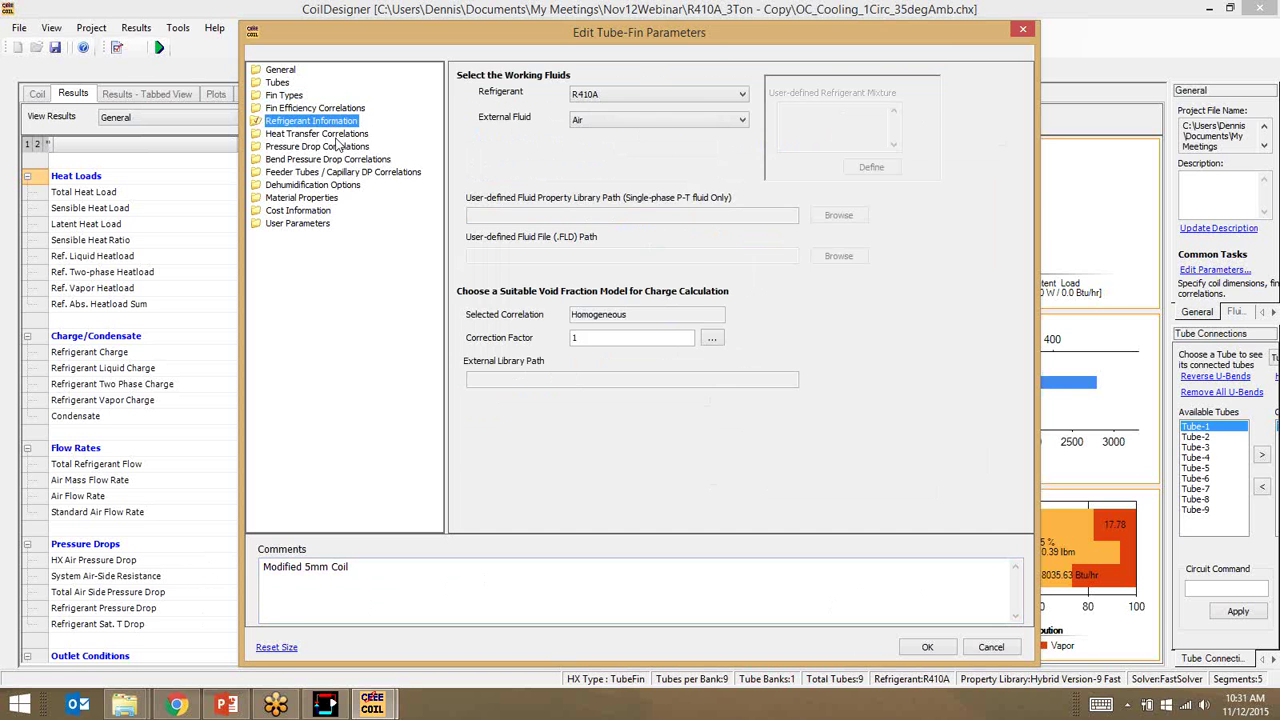
left_click(329, 135)
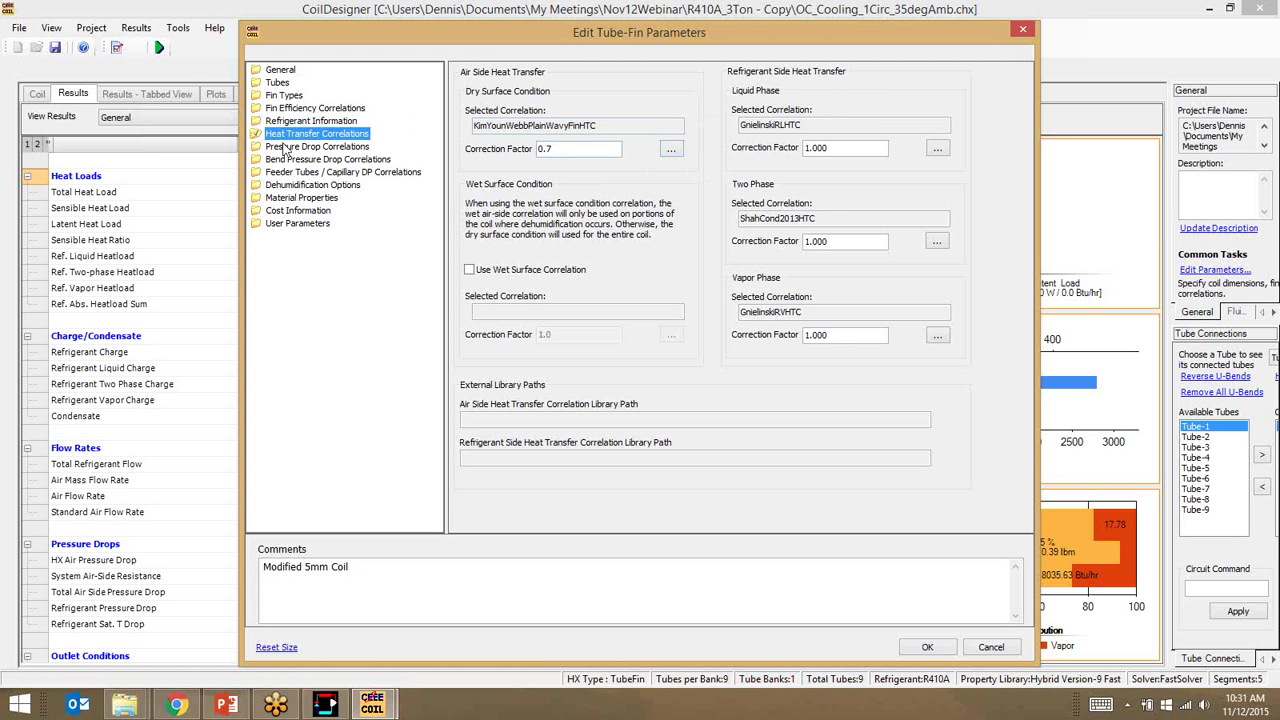
left_click(672, 150)
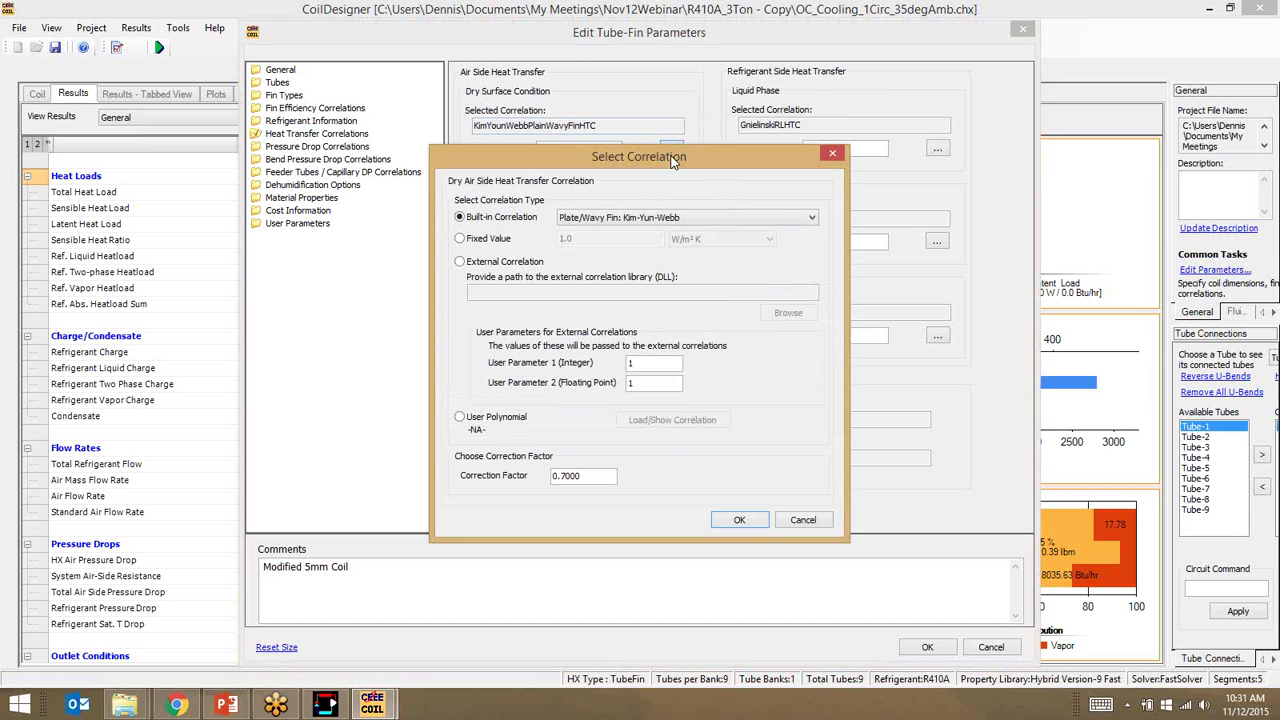
left_click(620, 218)
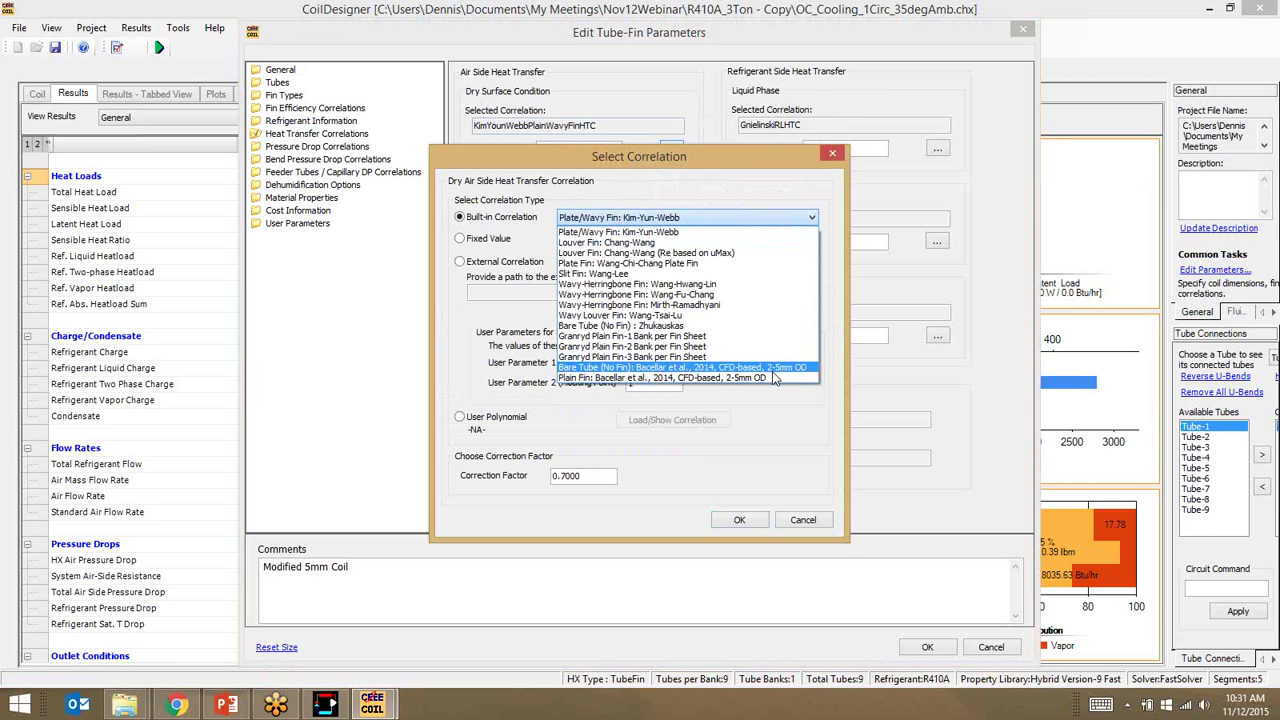
left_click(614, 380)
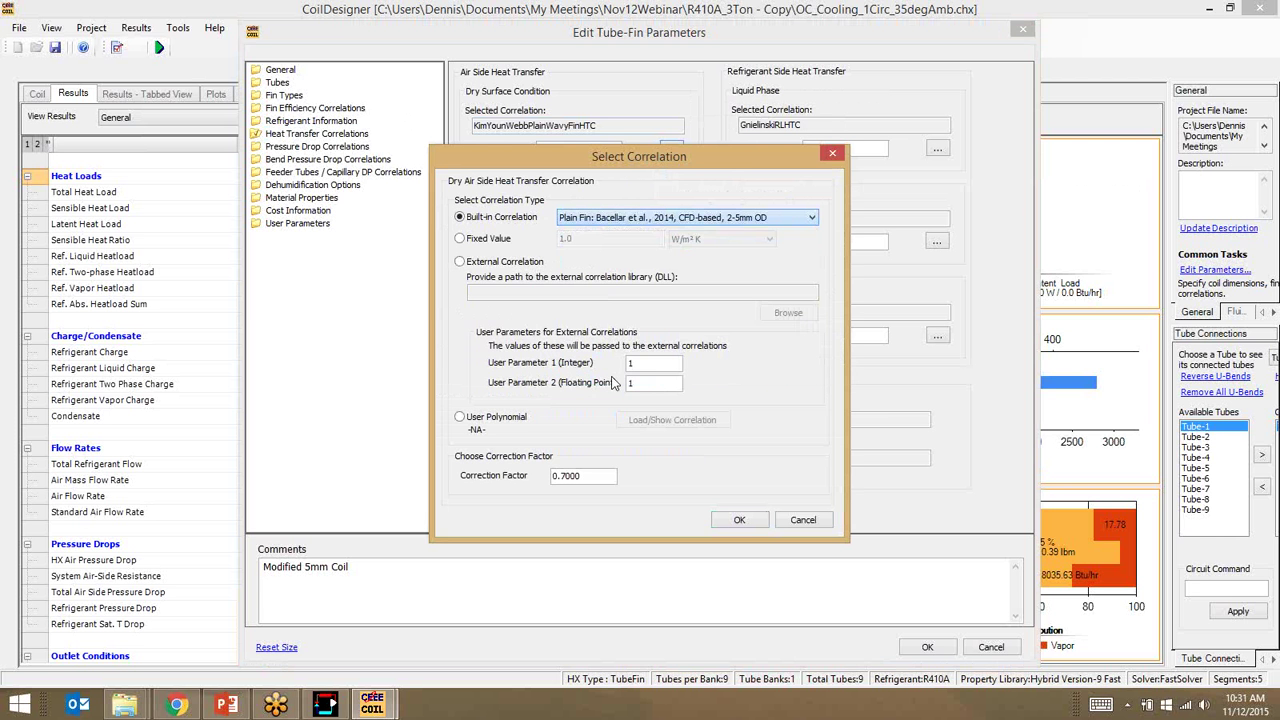
left_click(740, 520)
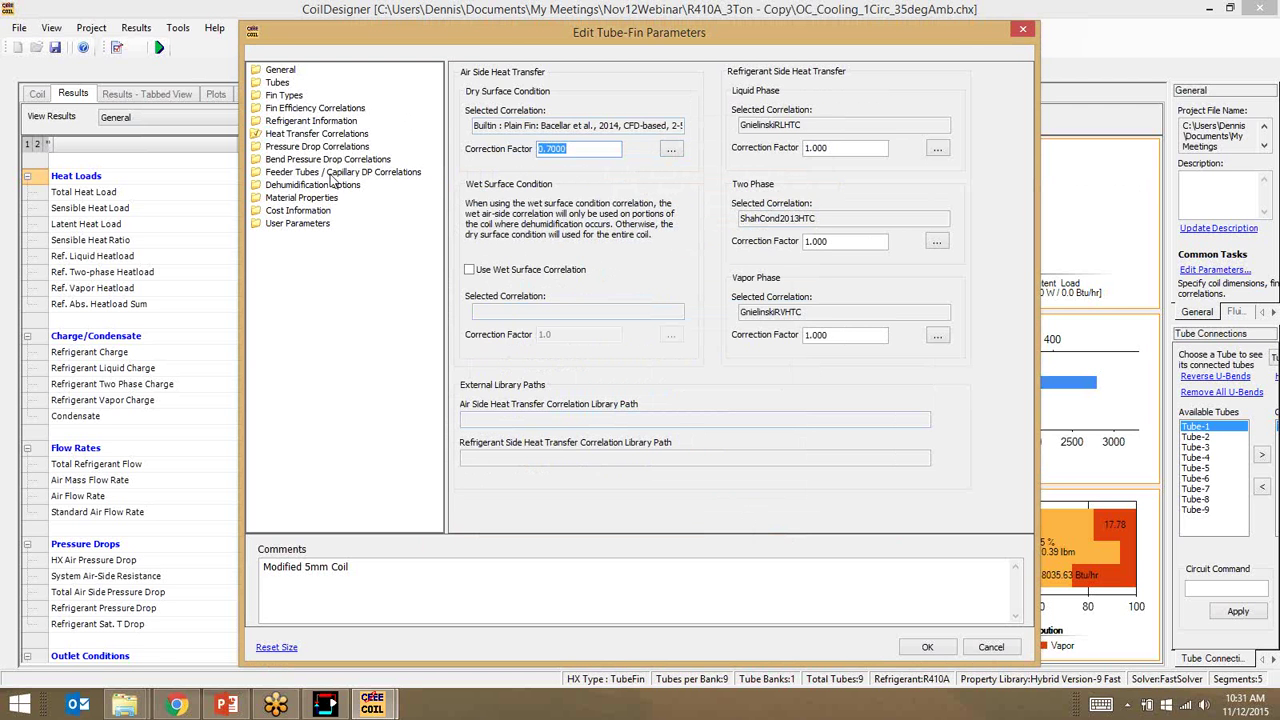
type("1")
left_click(832, 241)
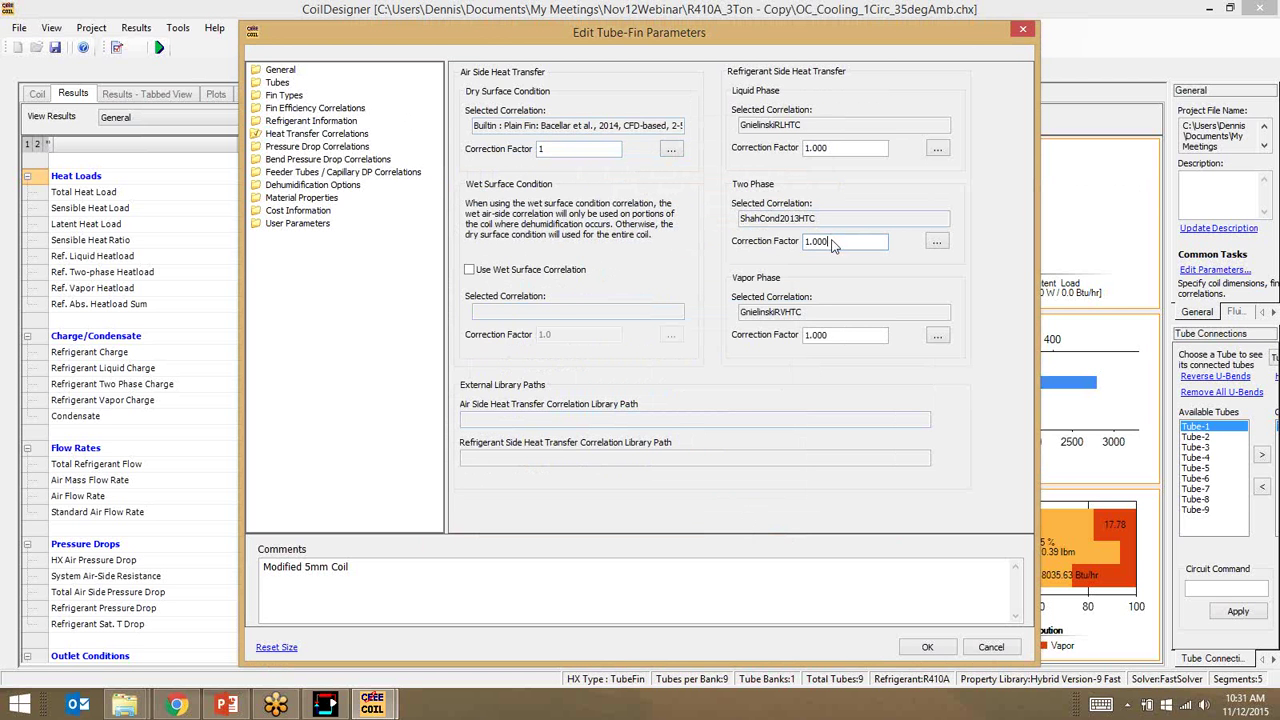
Set the dry air-side pressure drop correlation to Plain Fin: Bacellar et al., 2014, CFD-based, 2-5mm OD.
left_click(275, 146)
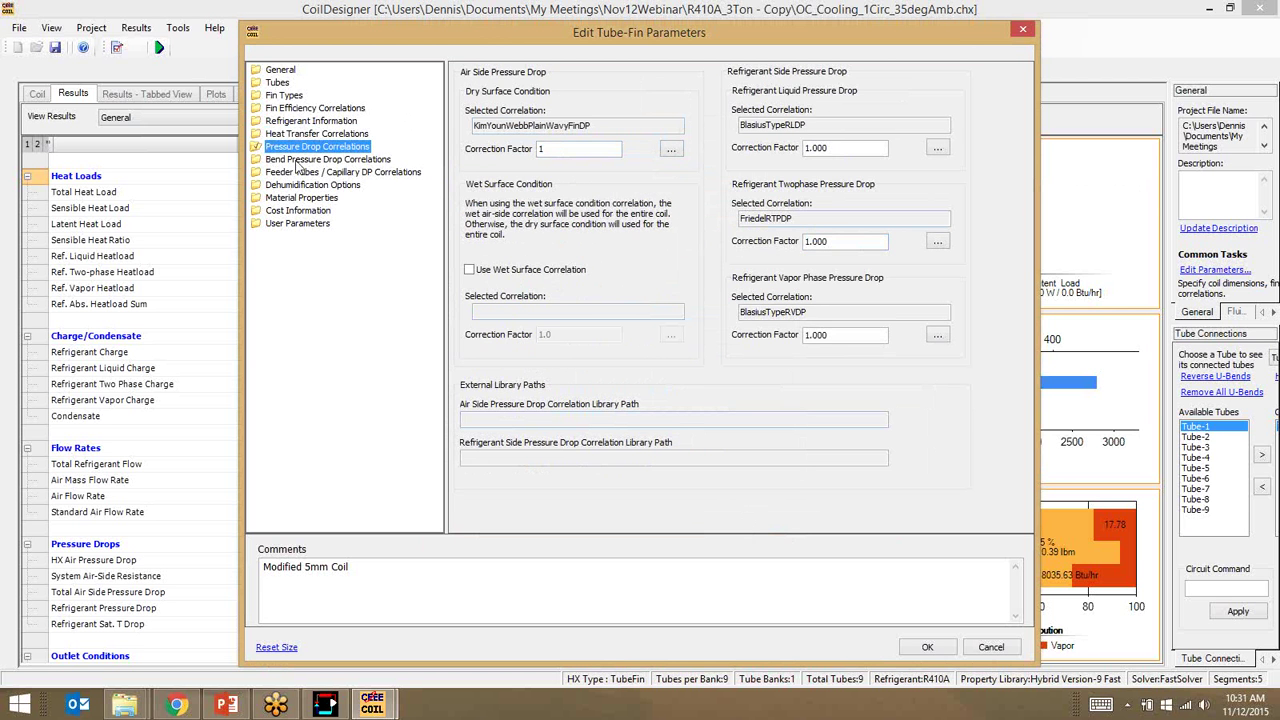
left_click(673, 150)
left_click(661, 217)
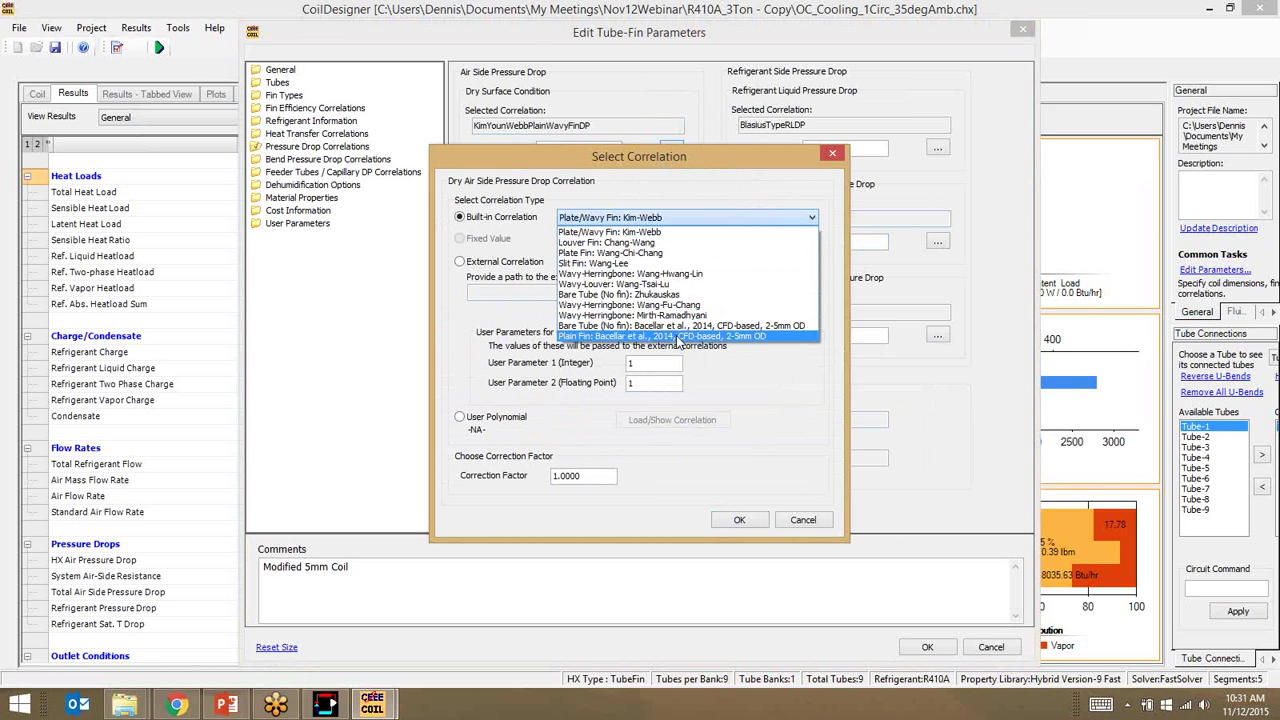
left_click(744, 337)
left_click(741, 521)
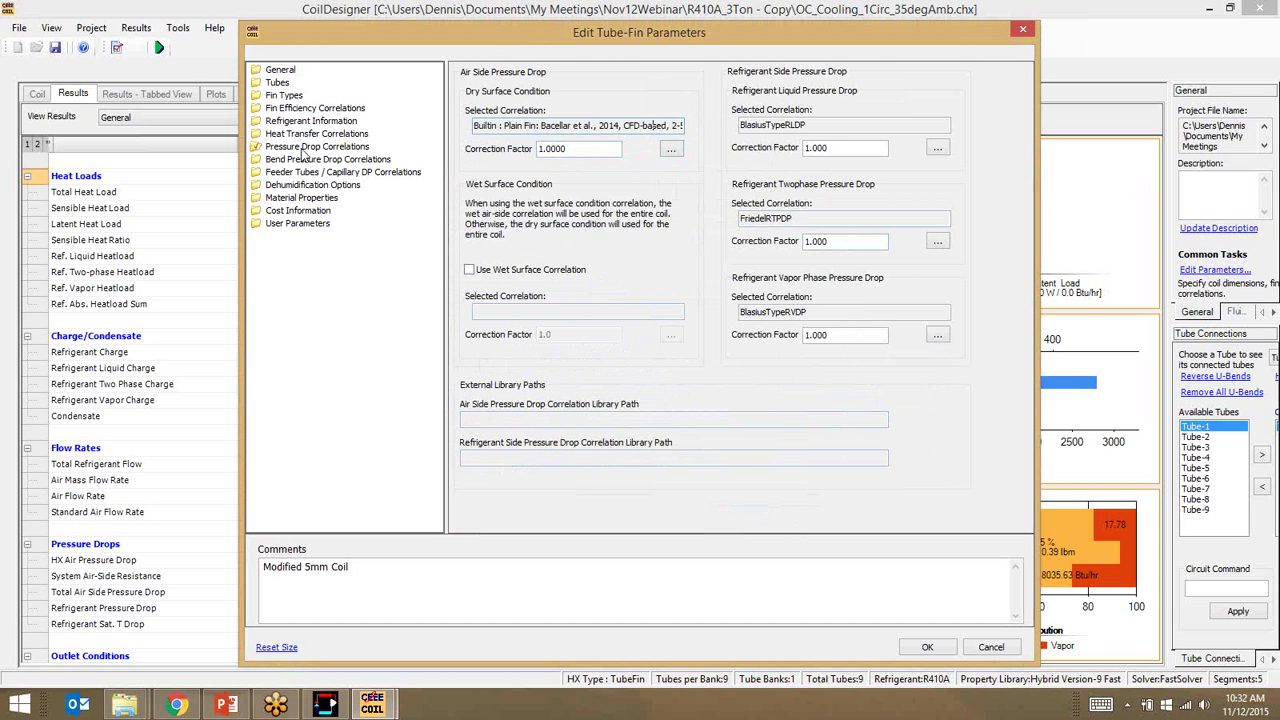
left_click(604, 151)
left_click(756, 607)
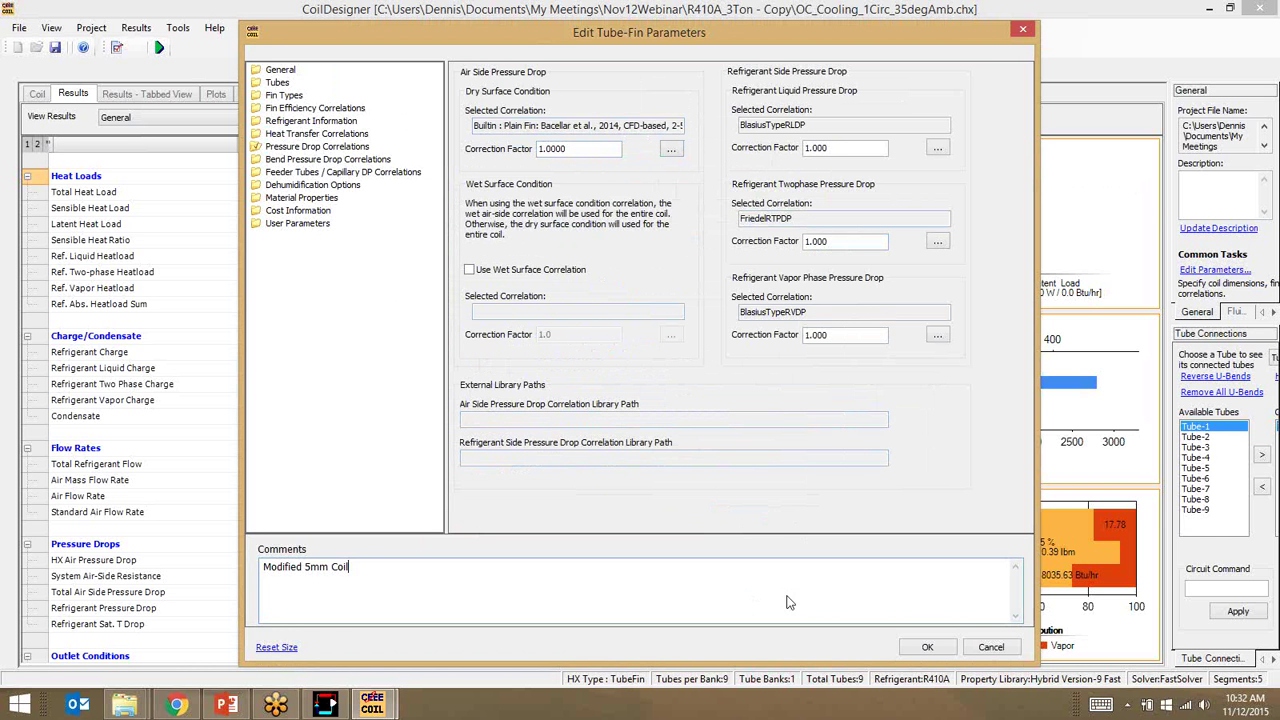
Apply the tube-fin parameters, accept resetting the tube connections and streams, and view the new coil layout.
left_click(927, 647)
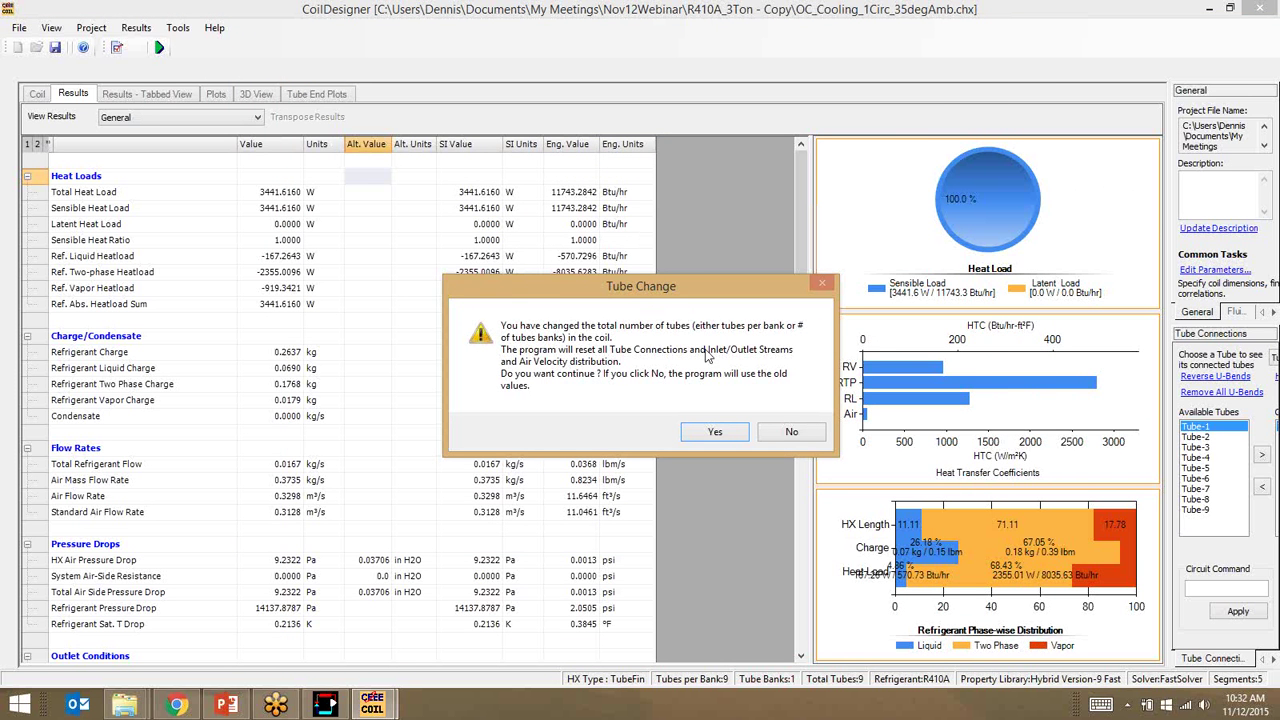
left_click(715, 432)
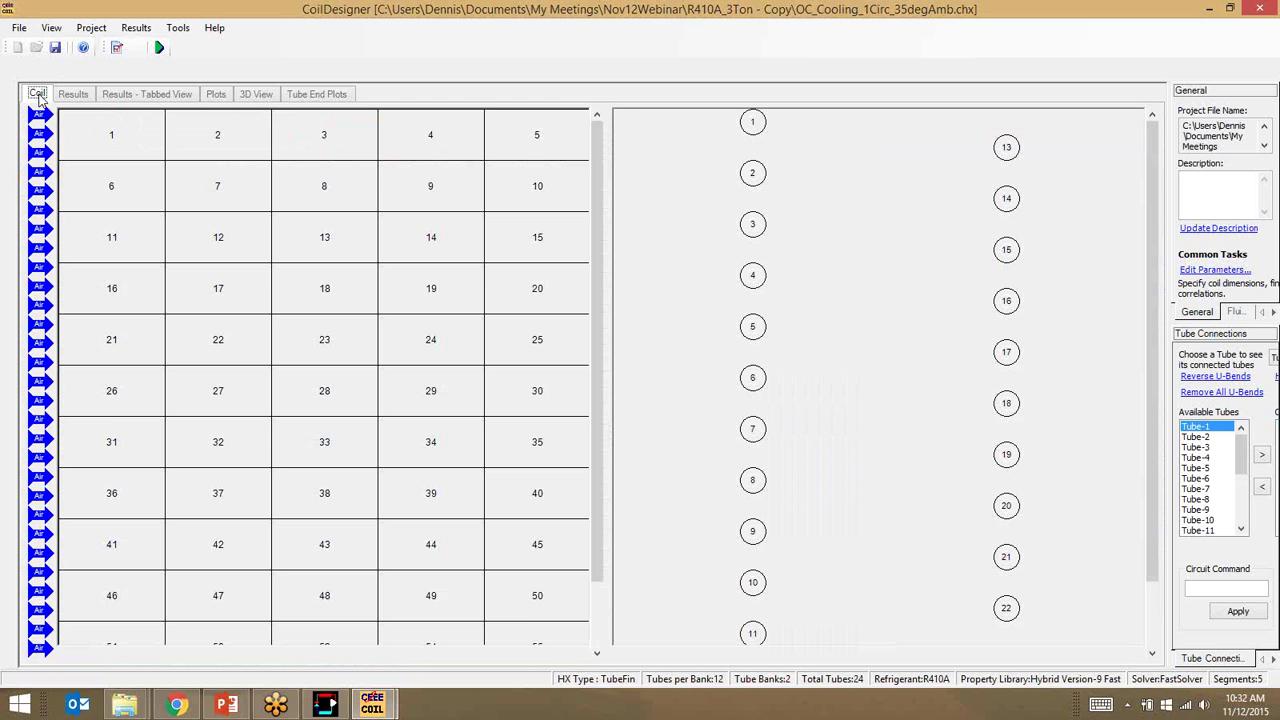
scroll(1135, 380, "down", 3)
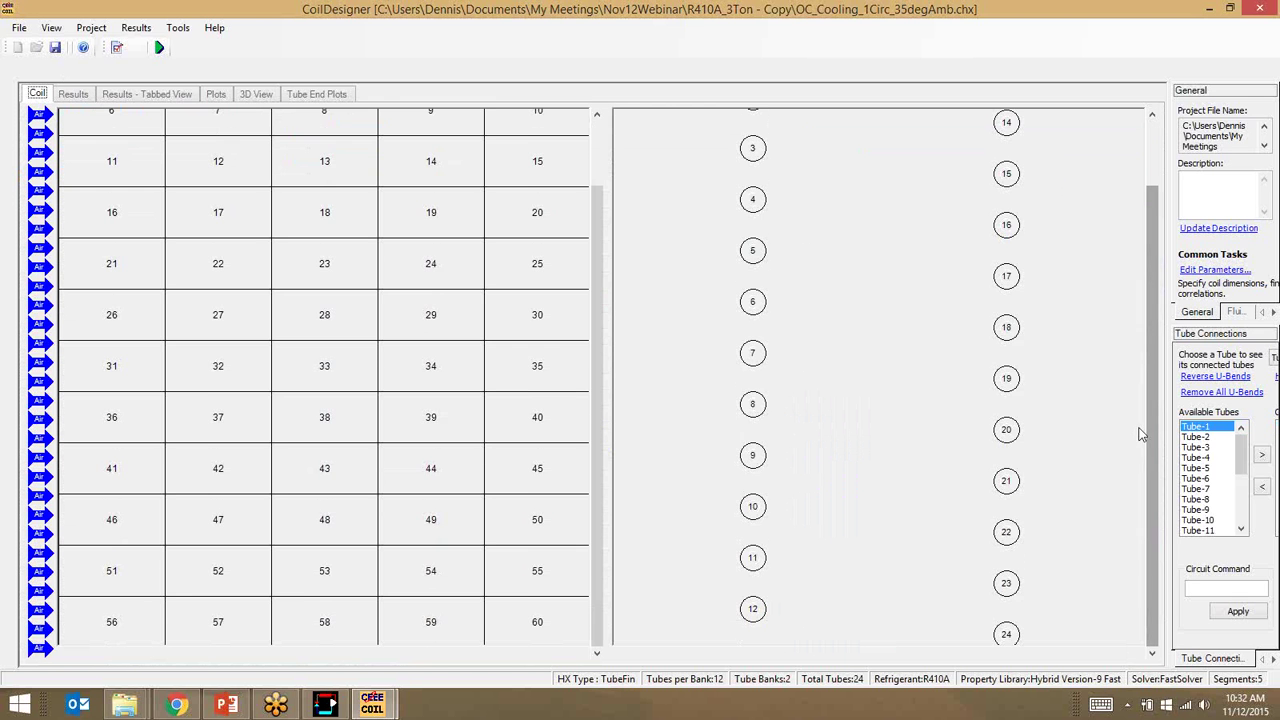
scroll(1140, 291, "up", 3)
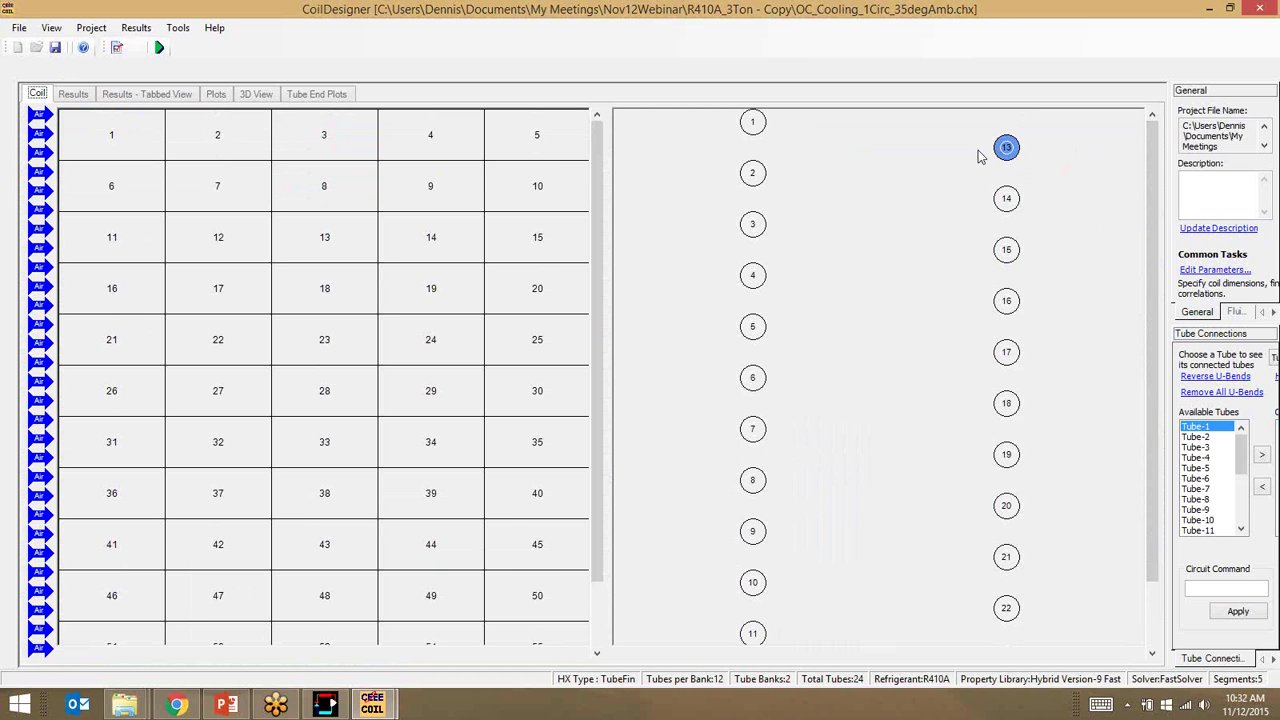
left_click(91, 27)
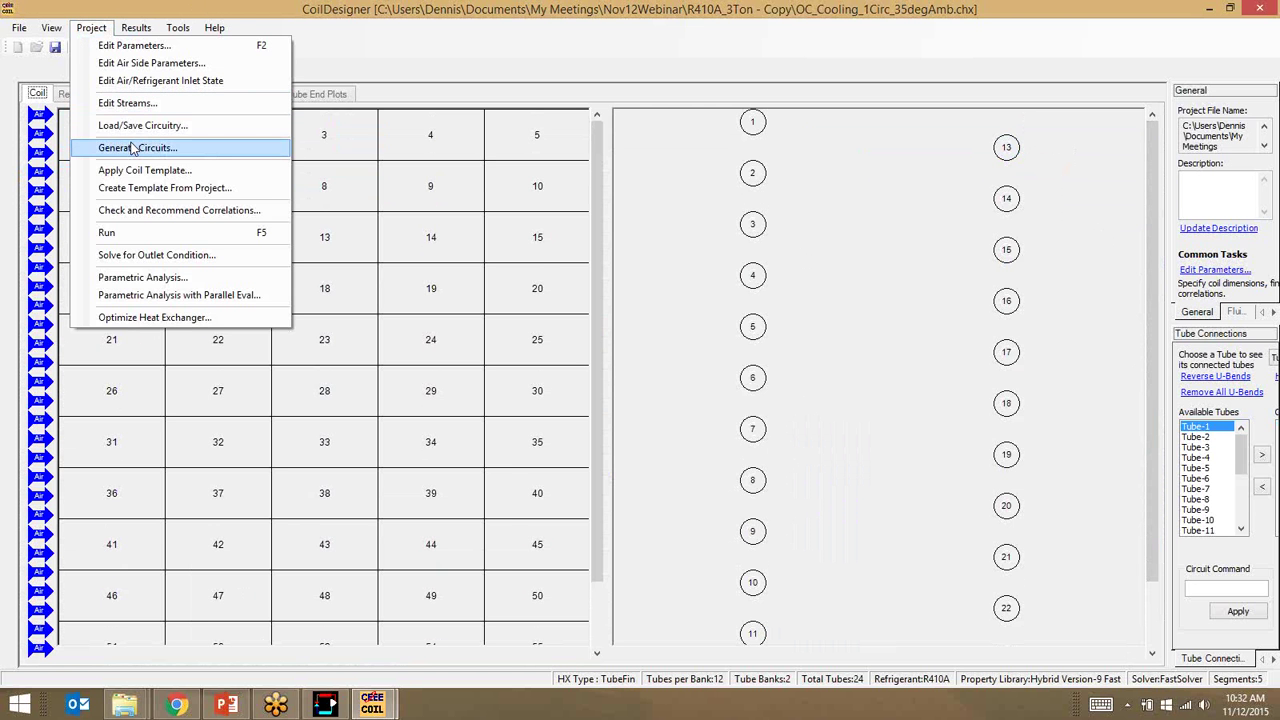
left_click(133, 148)
left_click(670, 180)
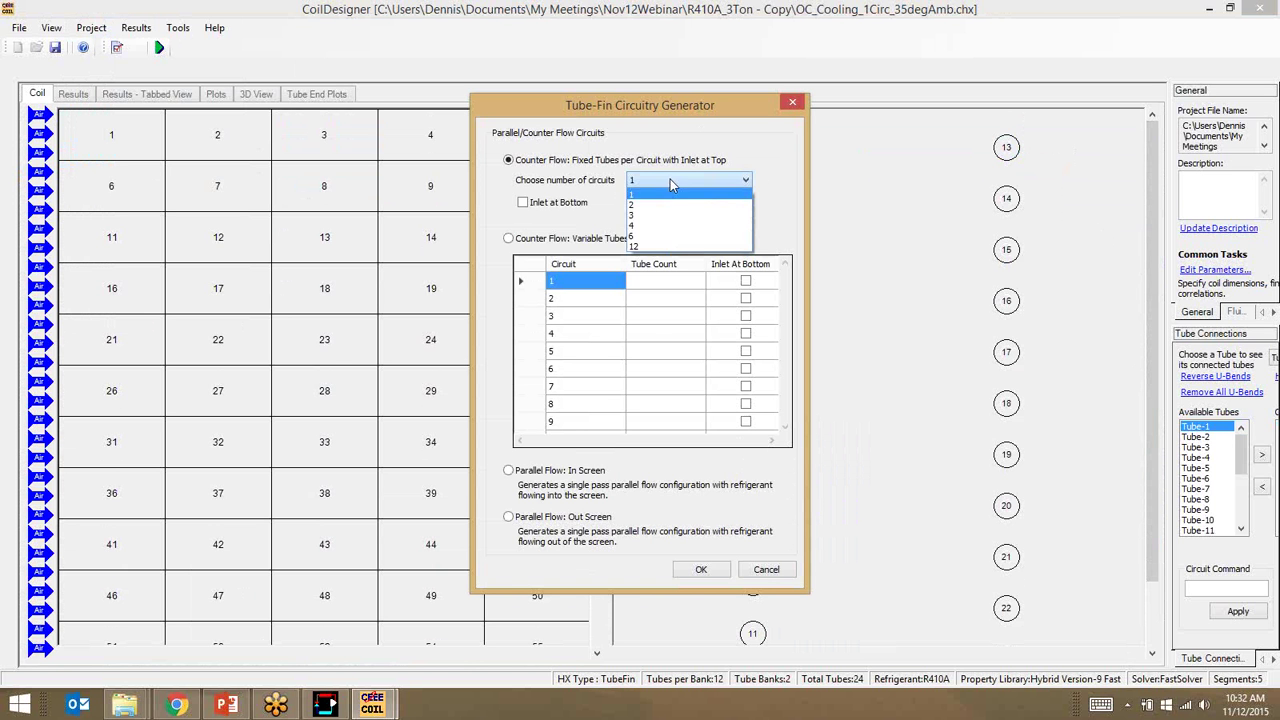
left_click(669, 225)
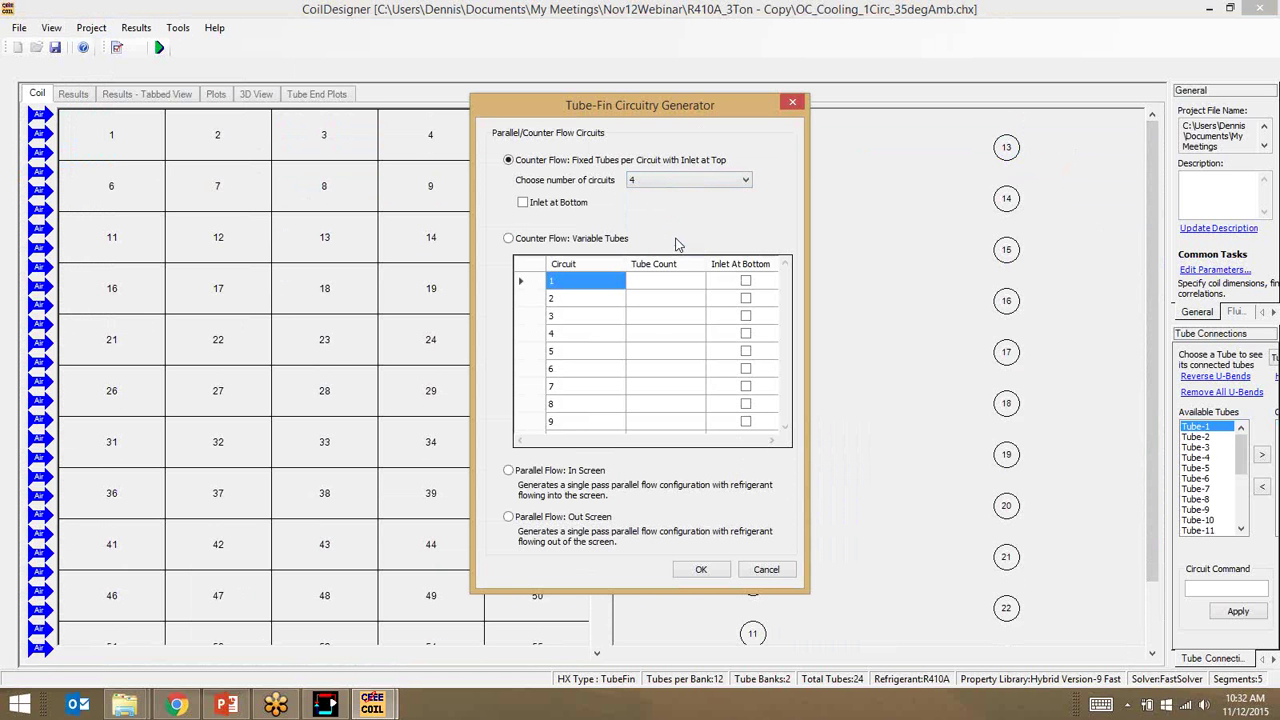
left_click(792, 102)
Generate 4 counter-flow circuits with fixed tubes per circuit and inlet at top, replacing the existing circuitry.
left_click(88, 30)
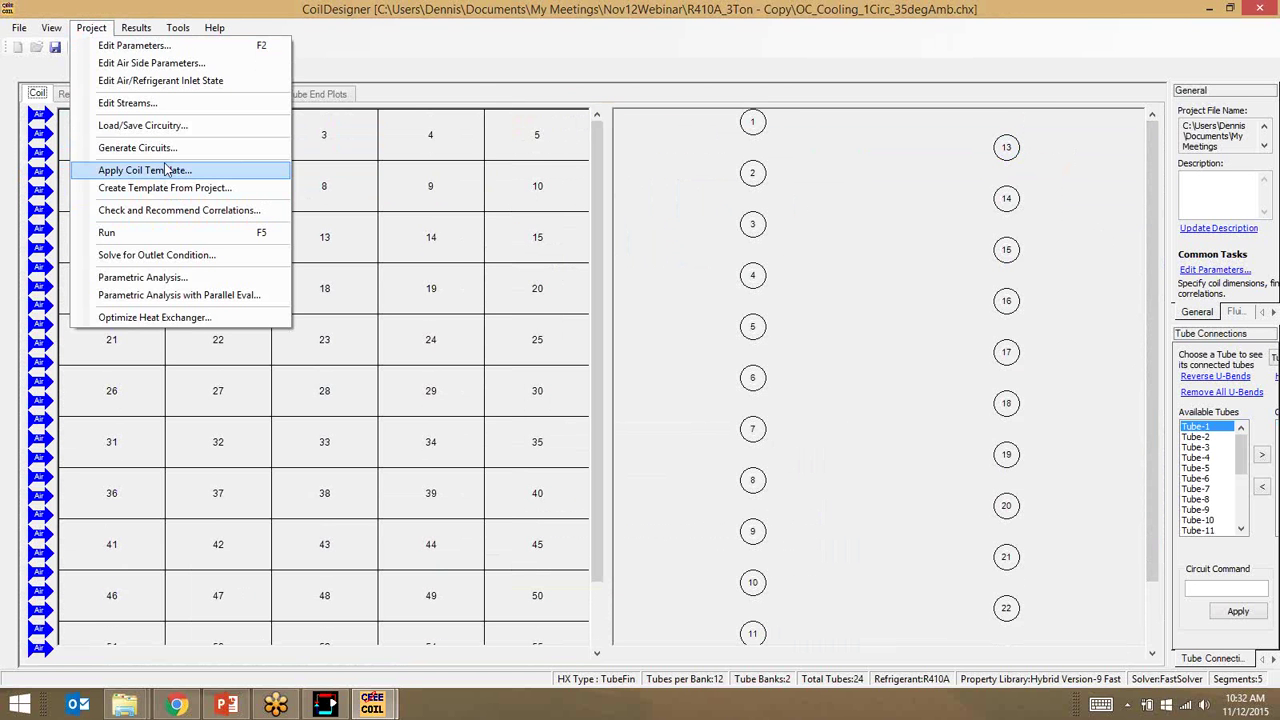
left_click(137, 147)
left_click(705, 180)
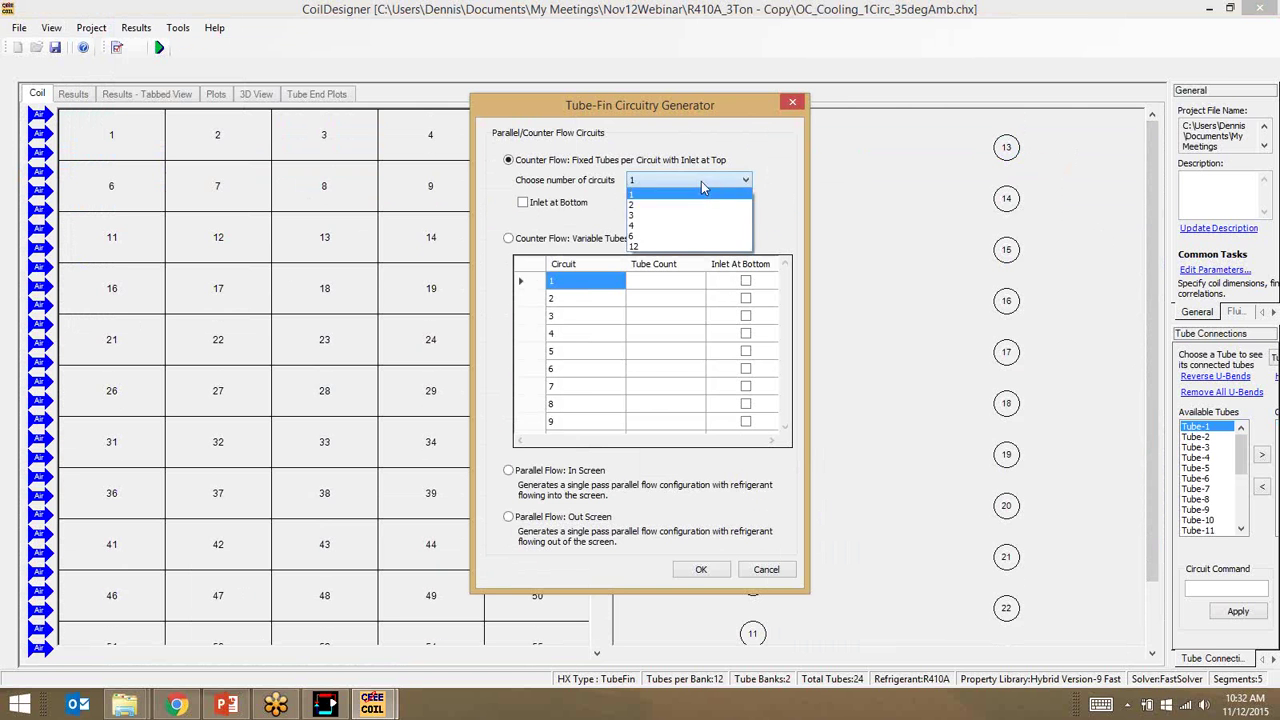
left_click(689, 226)
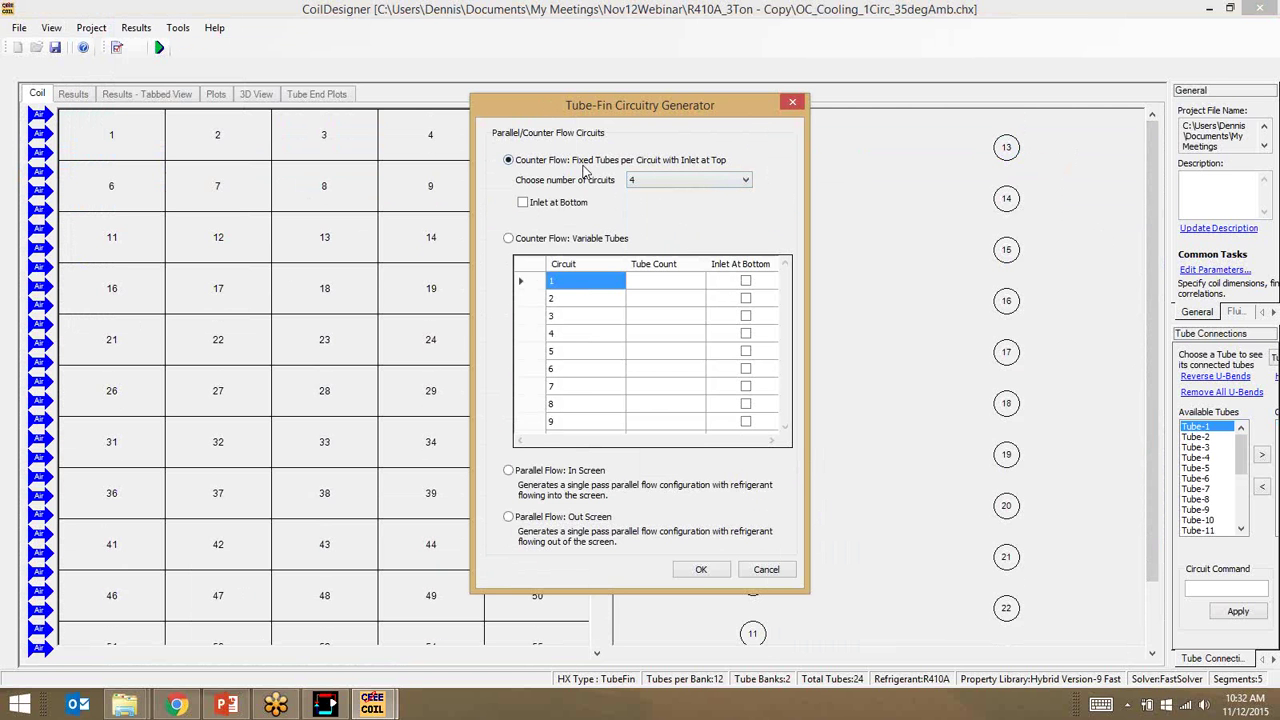
left_click(699, 569)
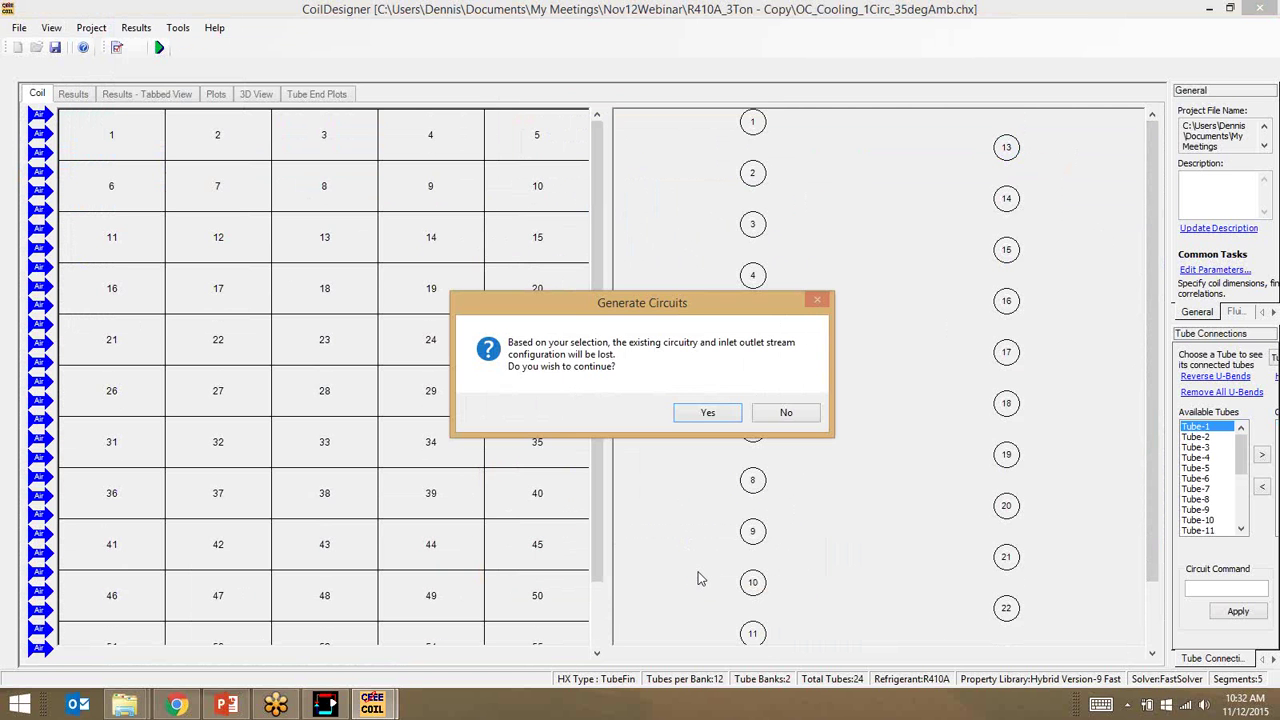
left_click(708, 413)
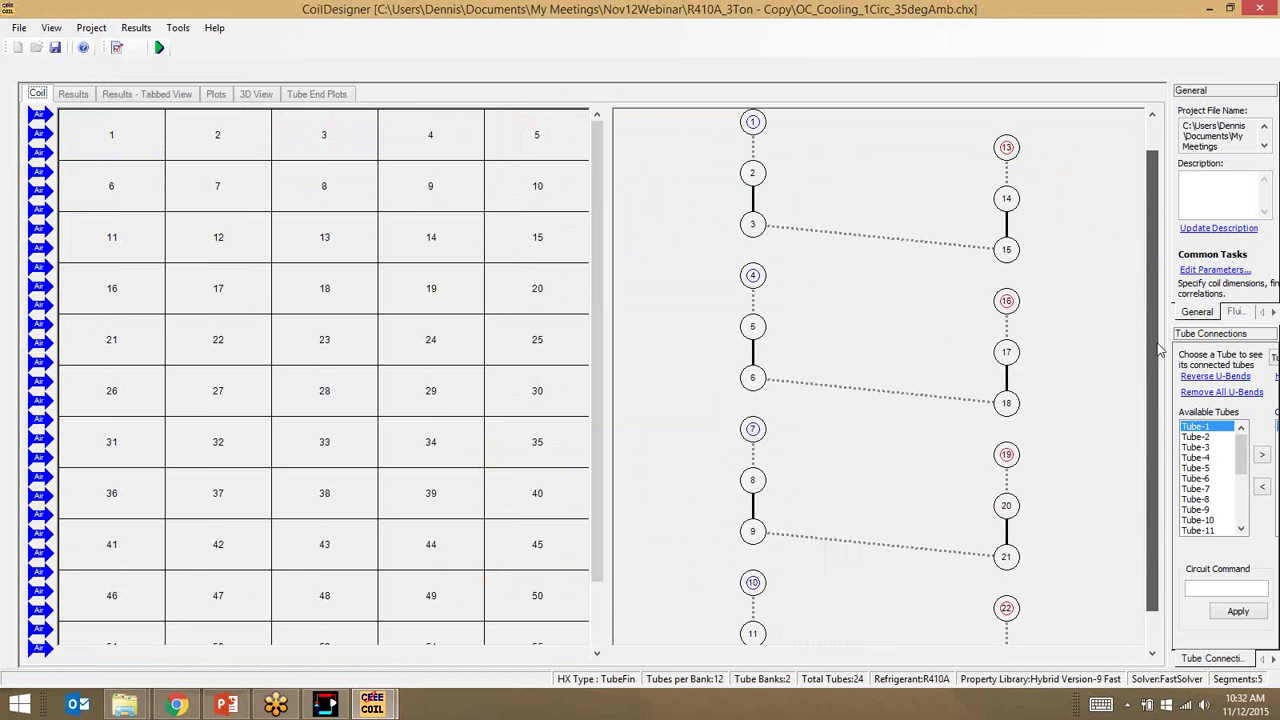
scroll(1165, 507, "down", 1)
scroll(1150, 490, "up", 1)
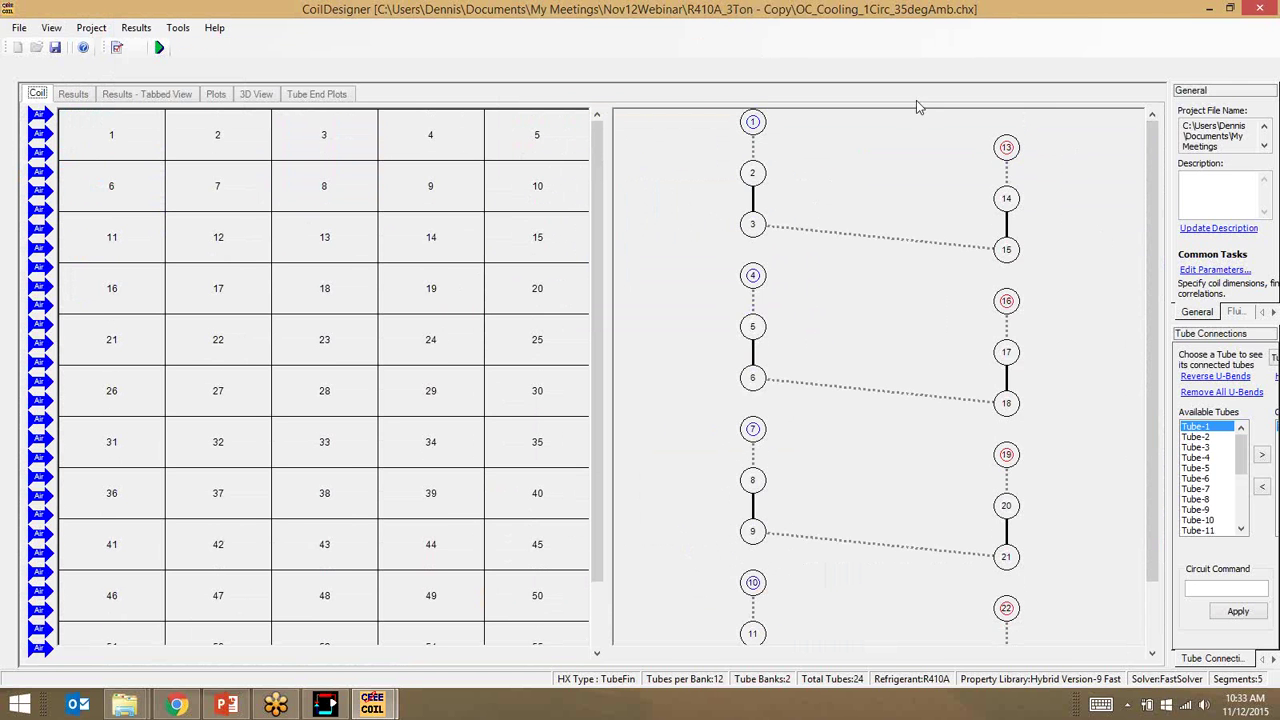
Arrange the redesigned and original coil project windows side by side, with their side panes enlarged enough to read.
left_click_drag(1170, 210, 1080, 230)
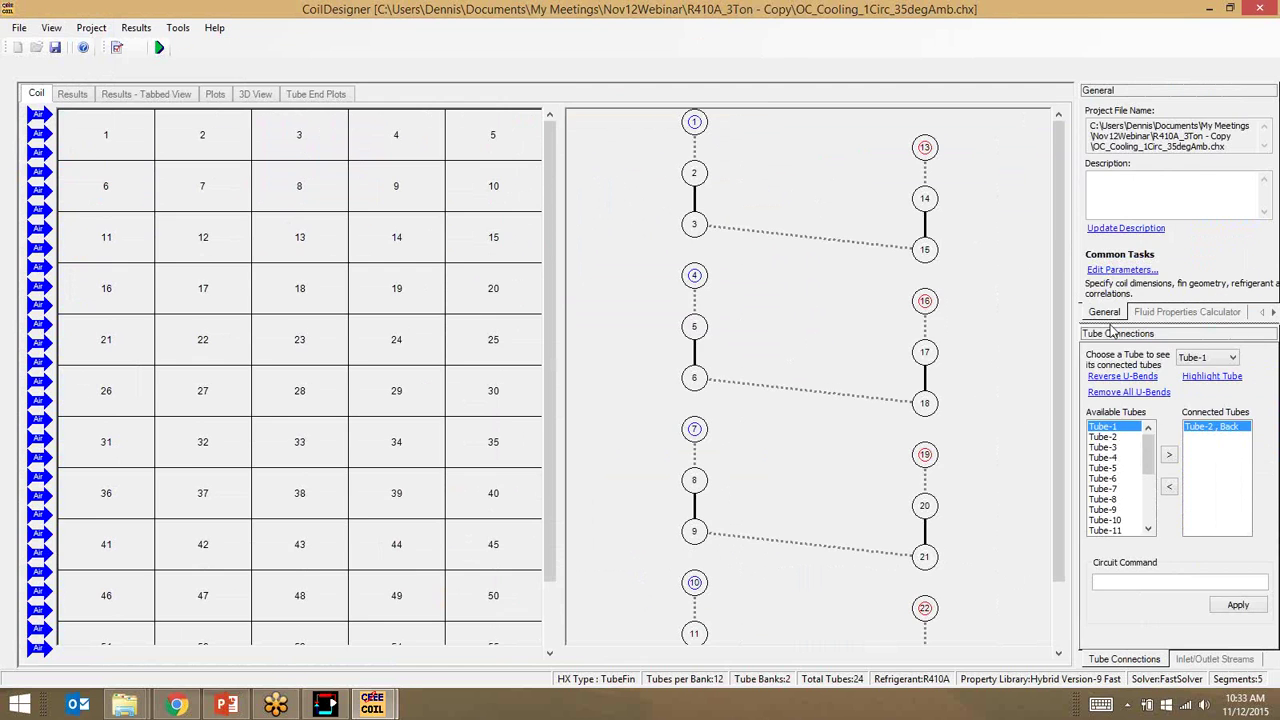
left_click_drag(1110, 318, 1114, 358)
left_click_drag(630, 25, 2, 180)
left_click_drag(900, 9, 1150, 212)
left_click_drag(1276, 228, 1274, 256)
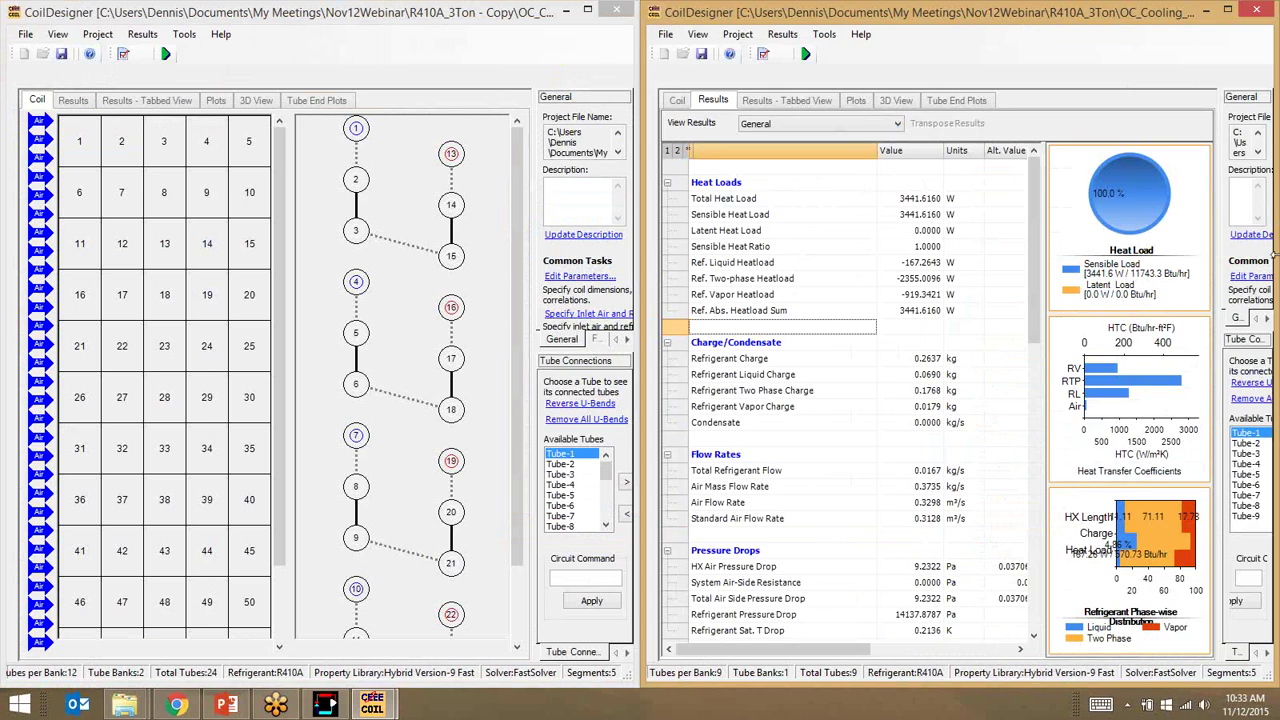
left_click_drag(1220, 312, 1205, 318)
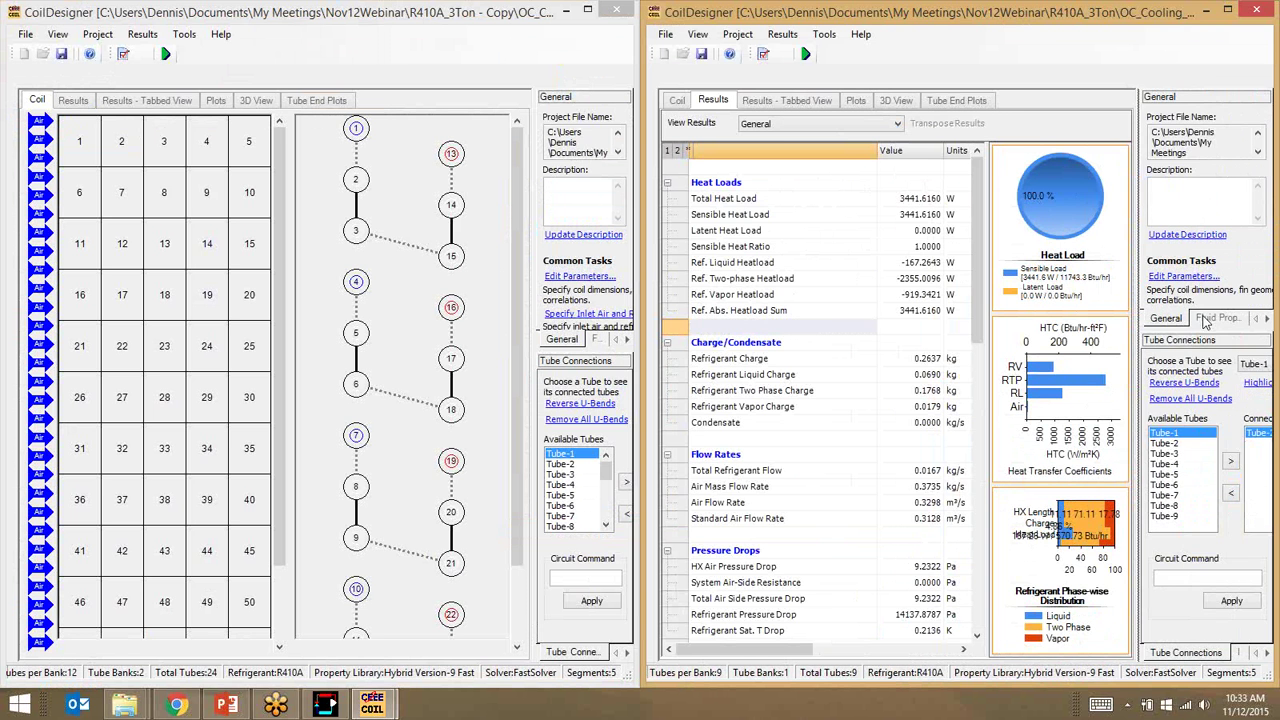
Open the air and refrigerant inlet state settings of both the original and redesigned coils and place them side by side.
left_click(1200, 316)
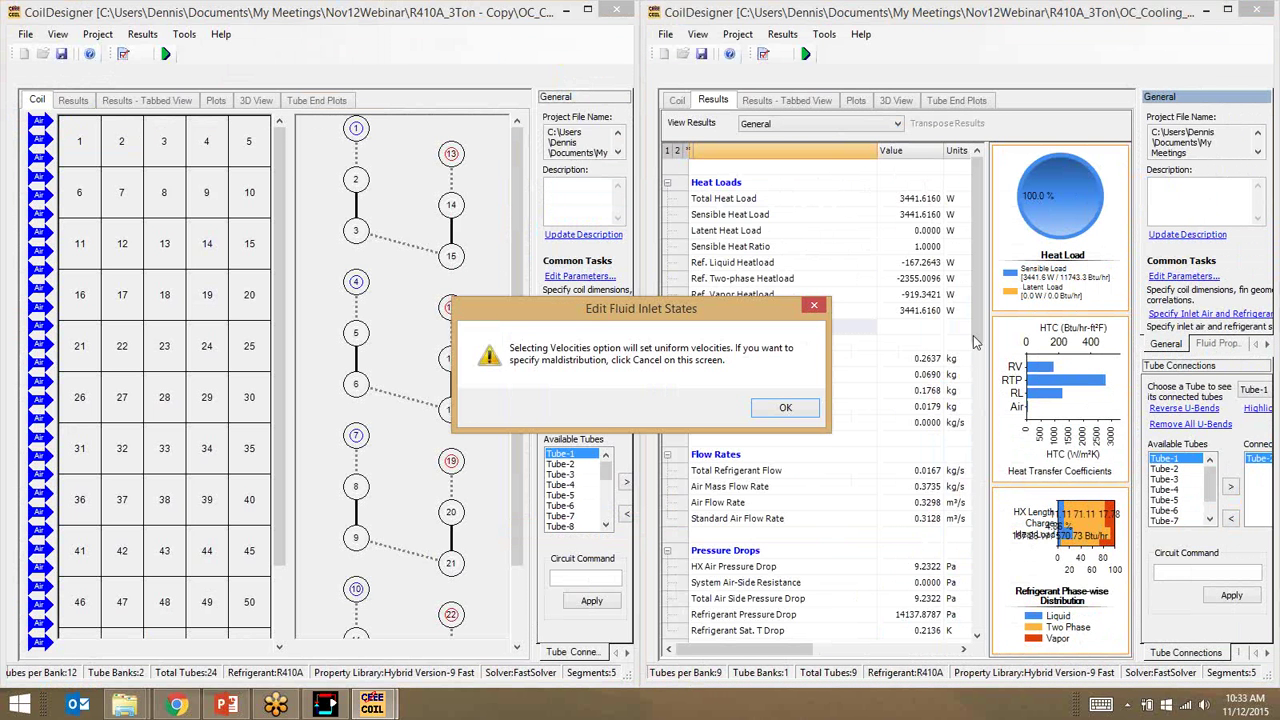
left_click(786, 407)
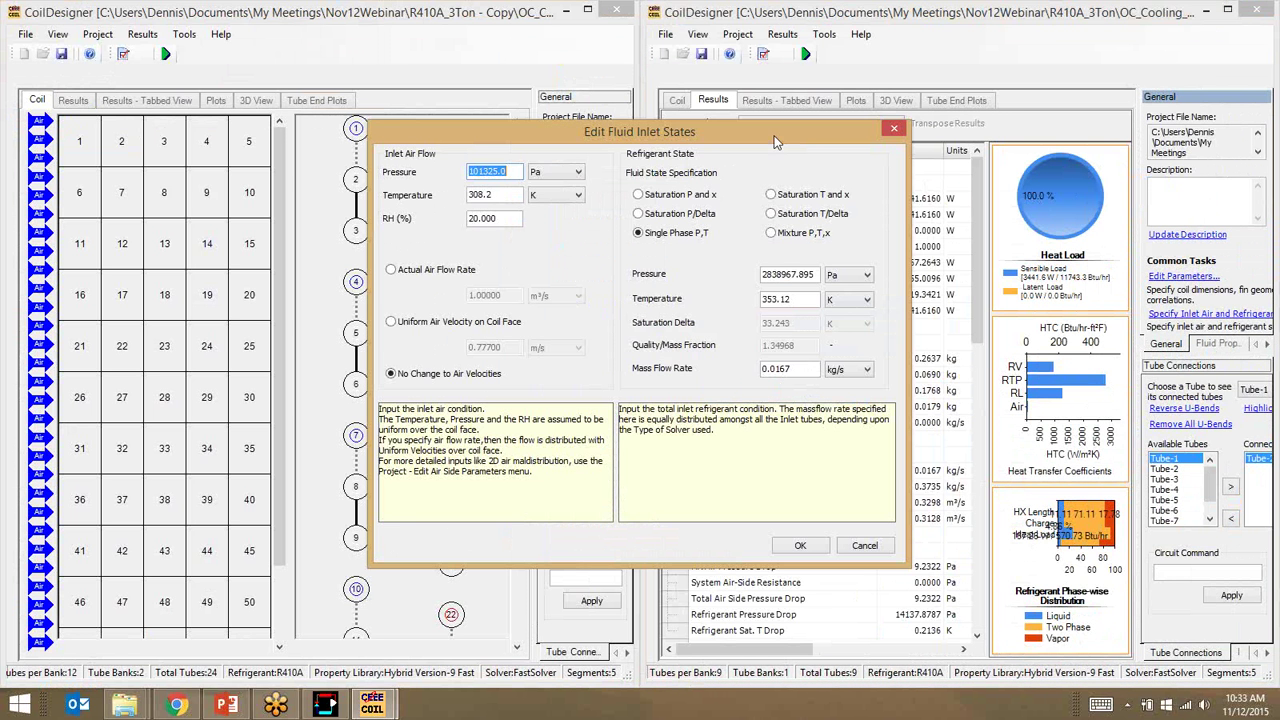
left_click_drag(774, 136, 1048, 157)
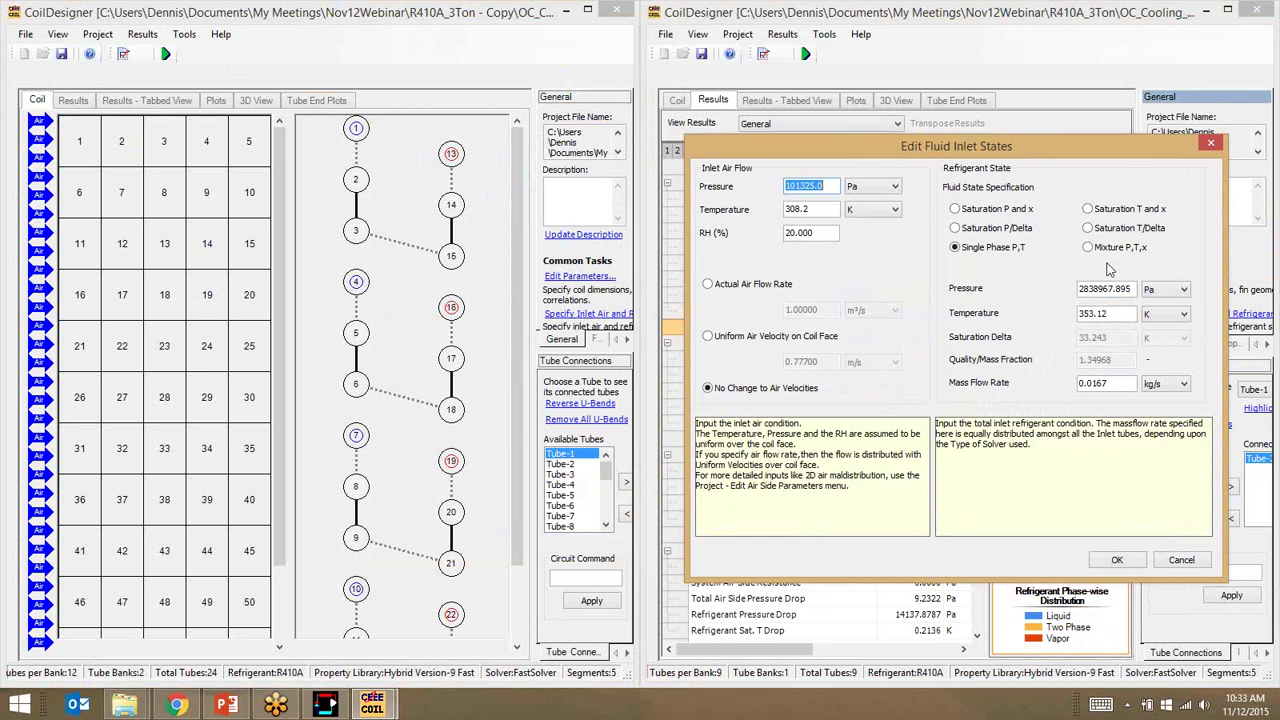
left_click(604, 316)
left_click(790, 407)
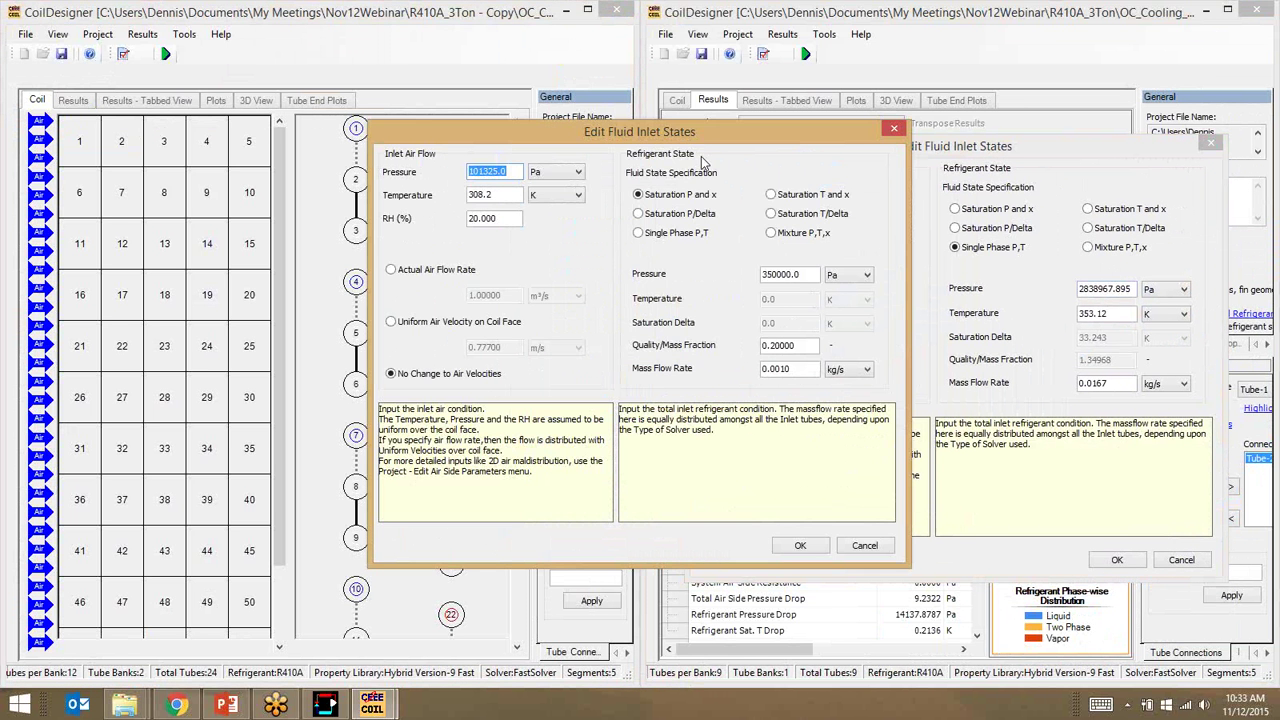
left_click_drag(713, 145, 422, 144)
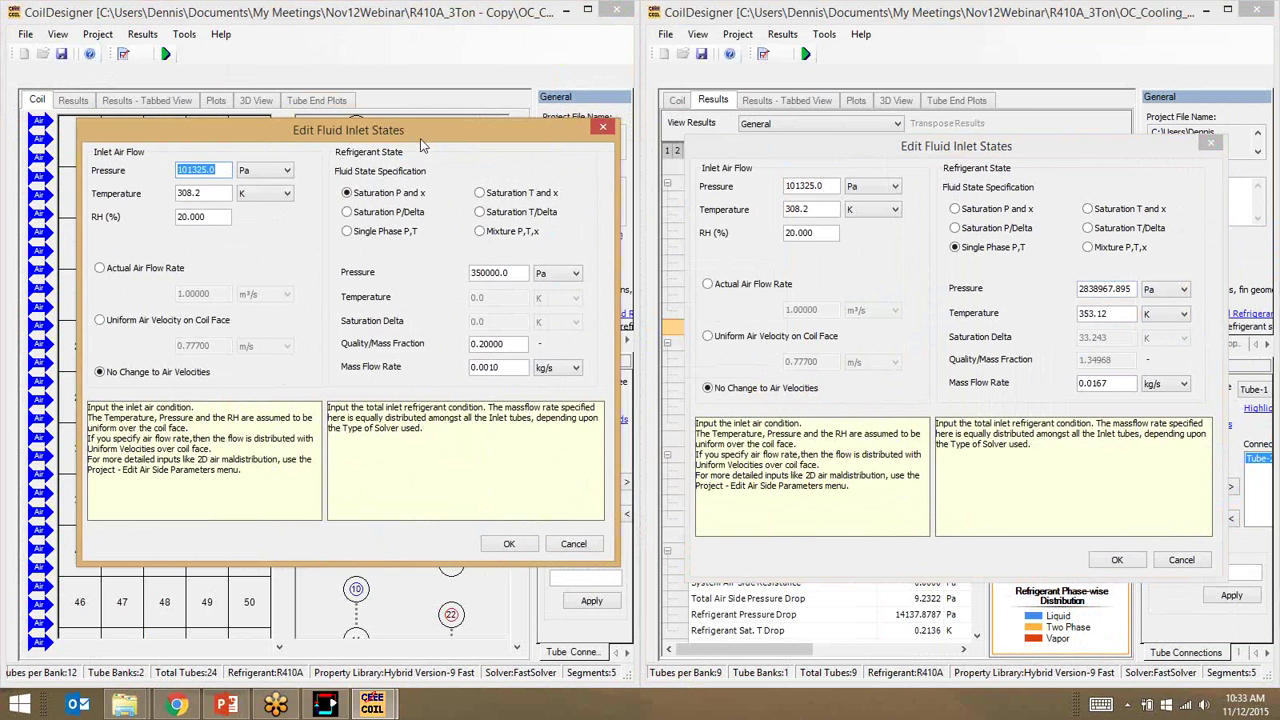
Copy the original coil's refrigerant inlet pressure of 2838967.895 Pa into the redesigned coil's inlet state.
left_click(1068, 290)
double_click(1086, 289)
key("ctrl+c")
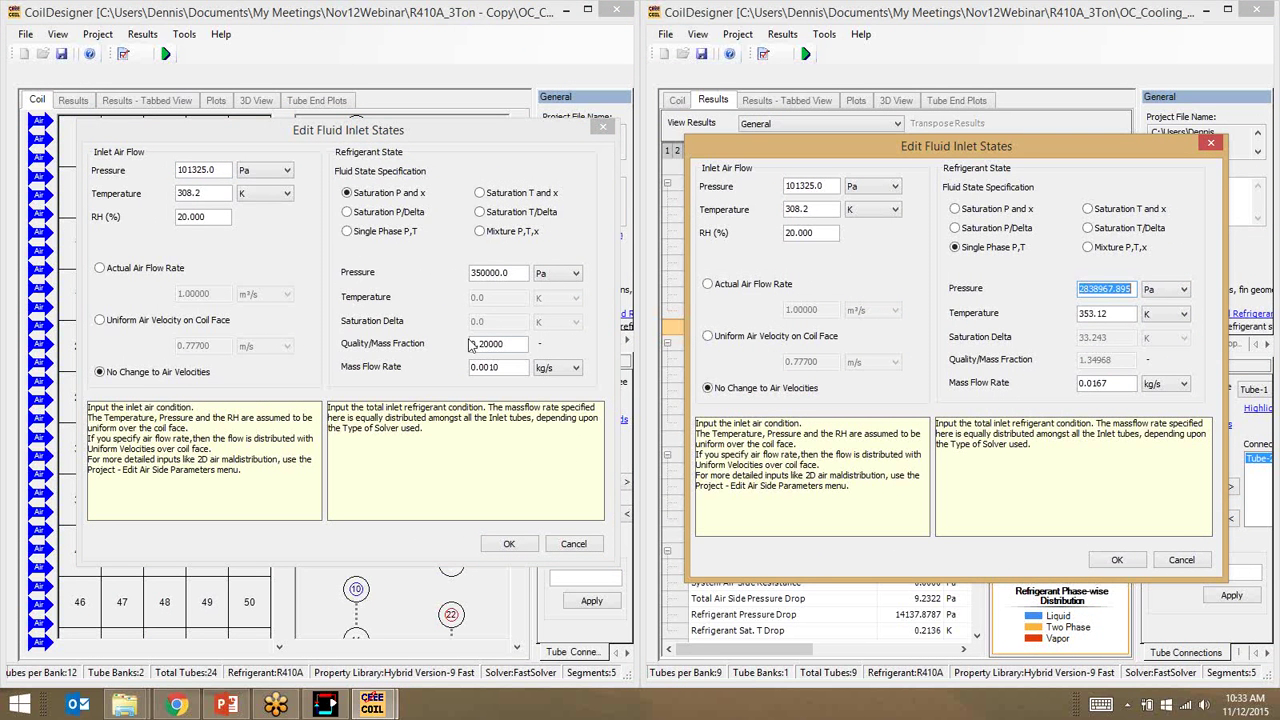
left_click(510, 273)
double_click(510, 273)
key("ctrl+v")
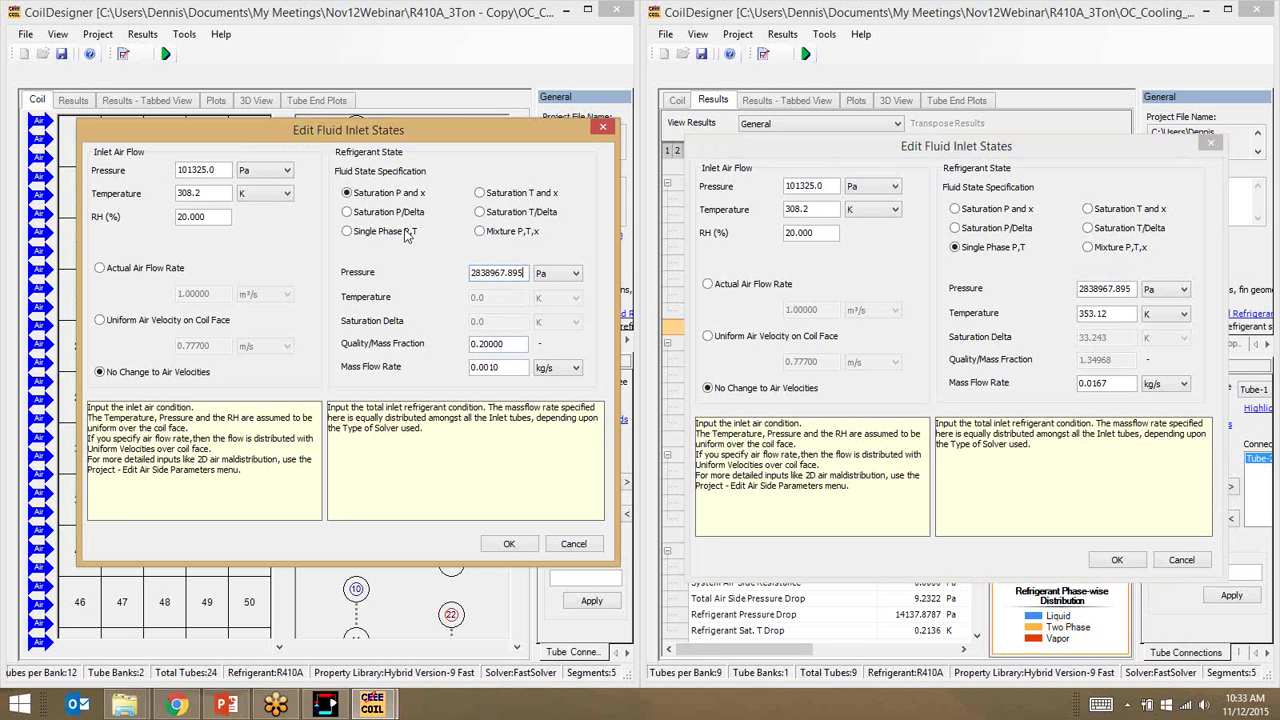
Specify the redesigned coil's refrigerant state as Single Phase P,T and copy over the original's inlet temperature of 353.12 K.
left_click(408, 231)
left_click(1117, 313)
double_click(1117, 313)
key("ctrl+c")
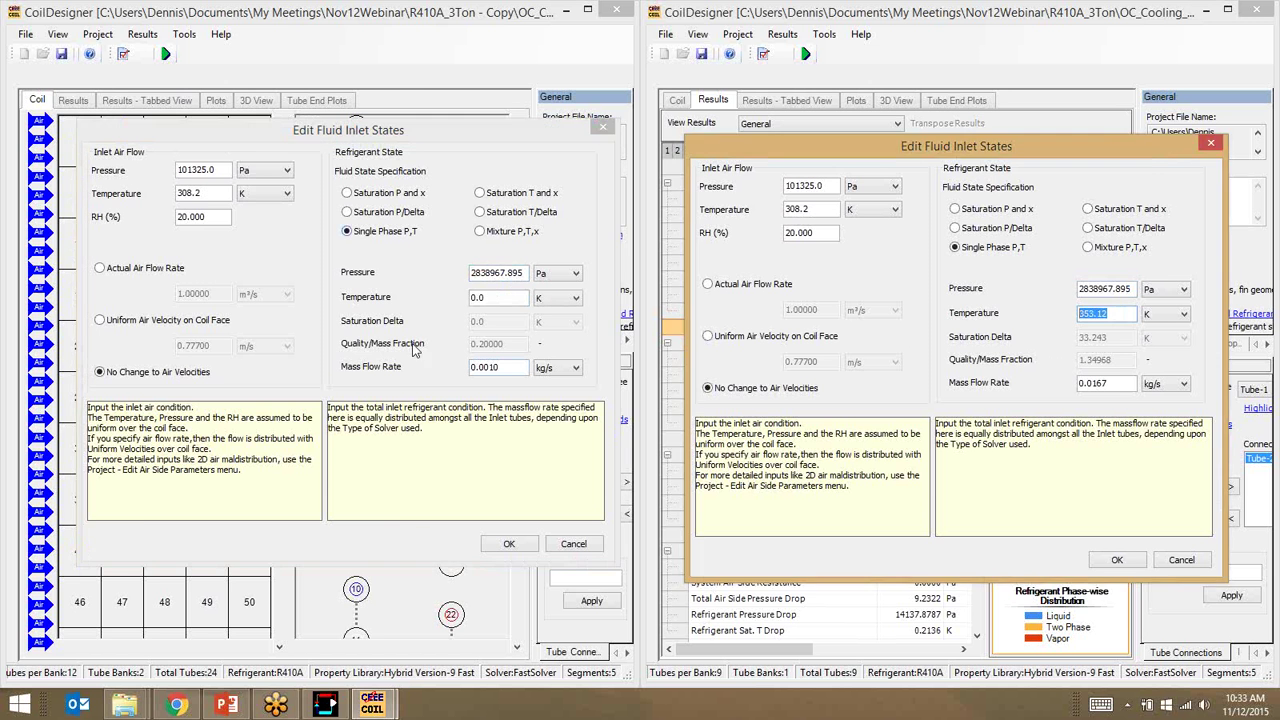
double_click(490, 296)
key("ctrl+v")
Copy the 0.0167 kg/s refrigerant mass flow rate to the redesigned coil, apply its inlet states, and close the original's without changes.
double_click(1092, 383)
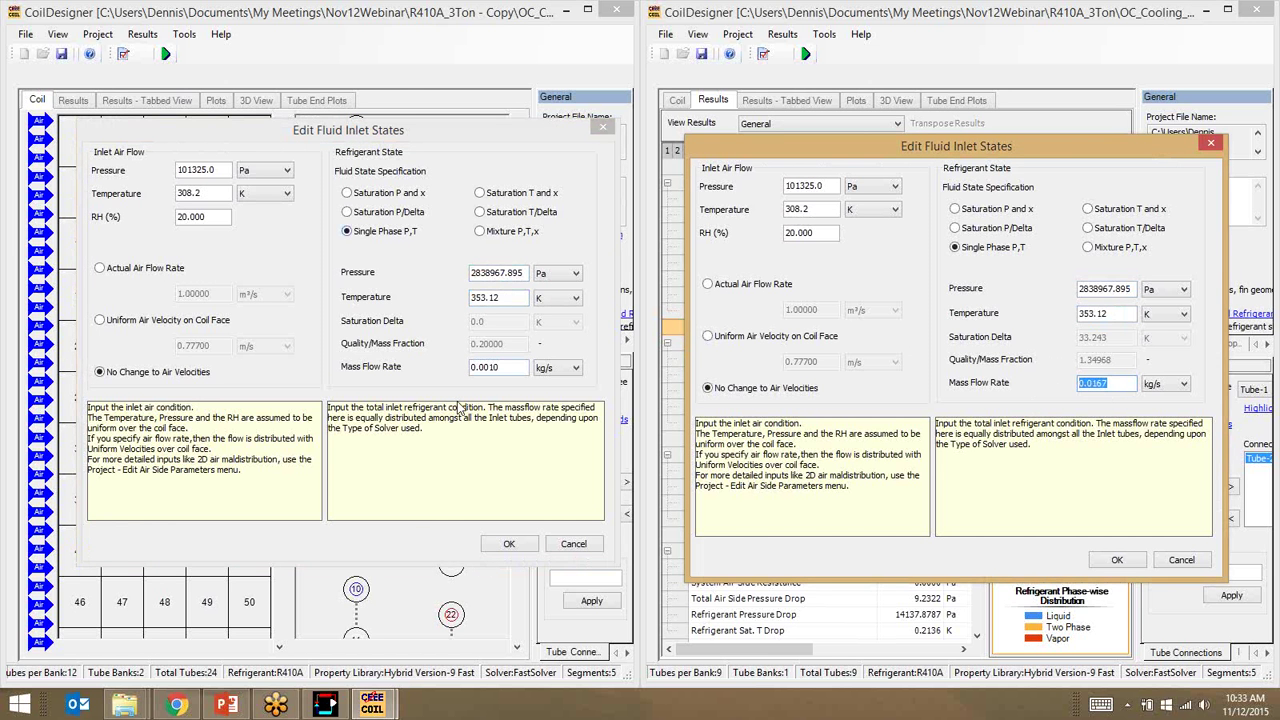
key("ctrl+c")
double_click(526, 367)
key("ctrl+v")
left_click(510, 545)
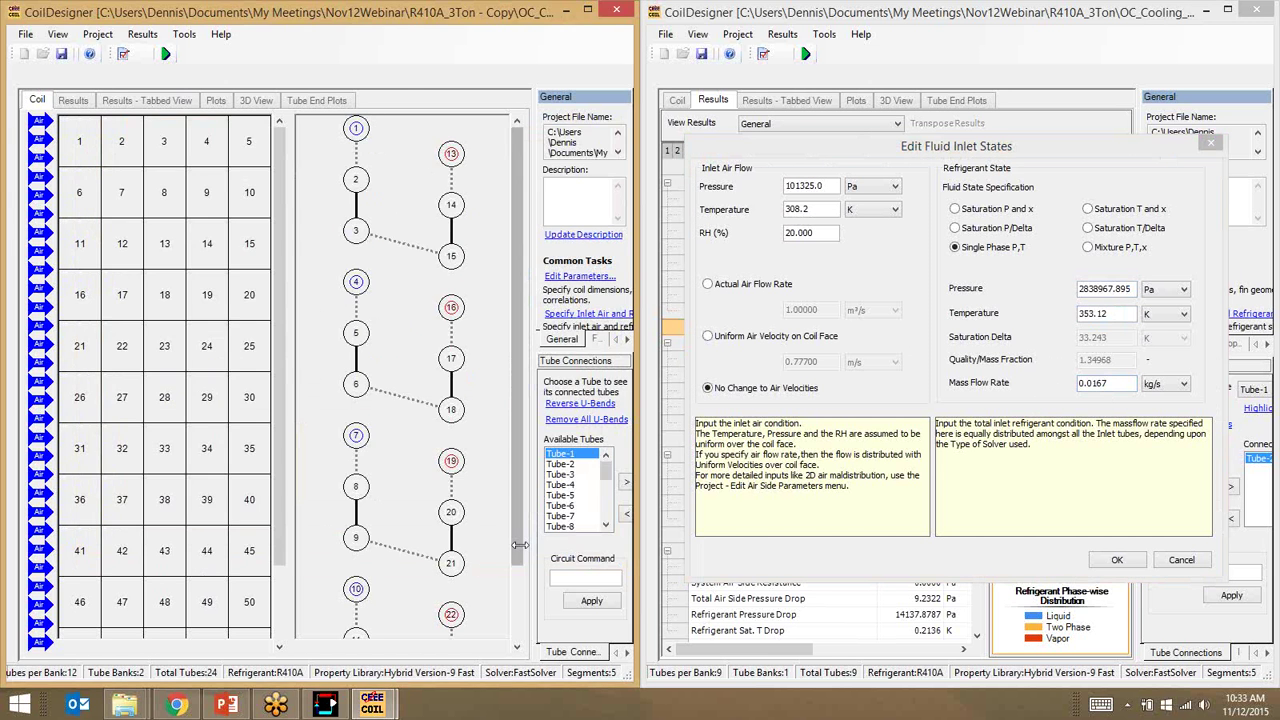
left_click(1182, 560)
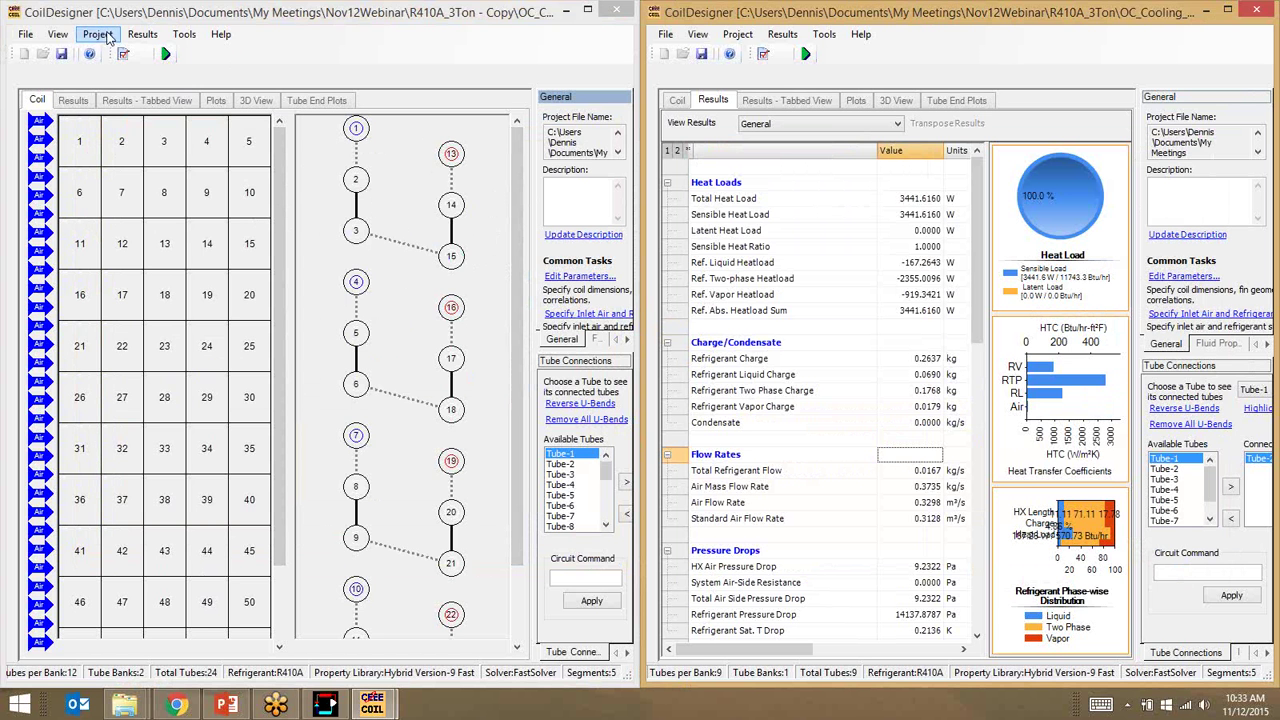
Run the redesigned coil's simulation and compare its total heat load and refrigerant charge with the original coil's.
left_click(167, 58)
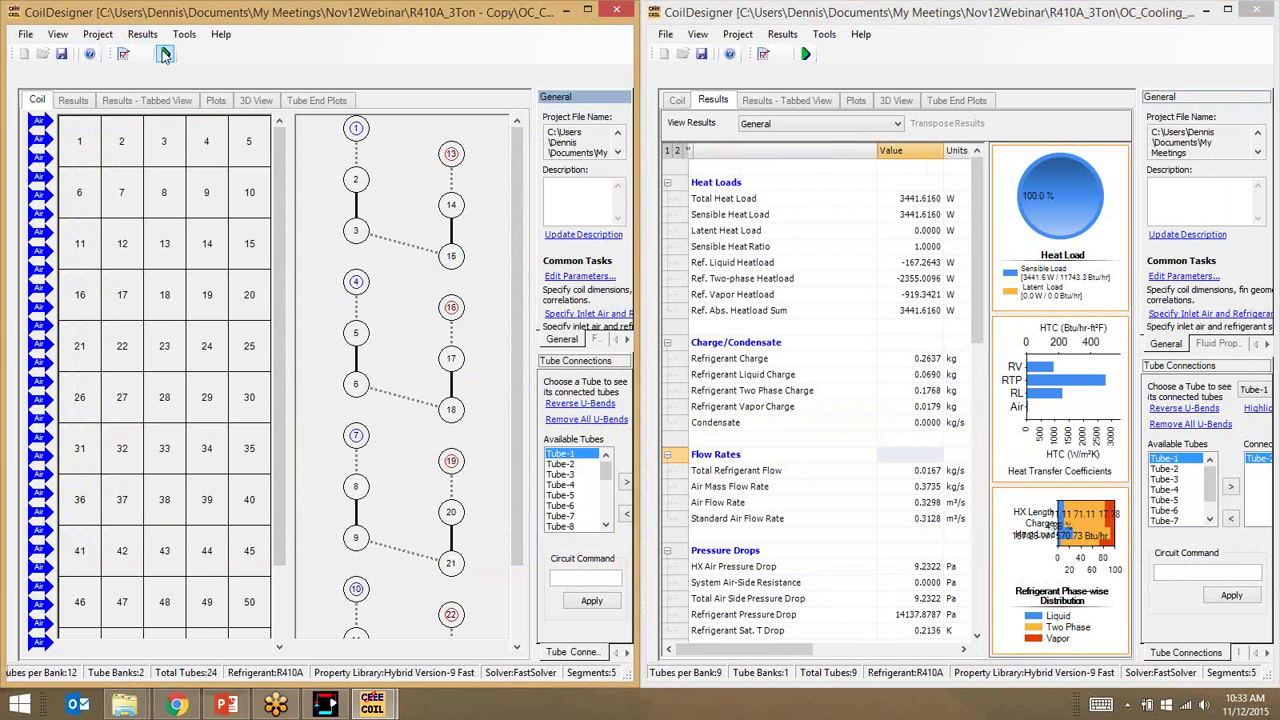
left_click(165, 54)
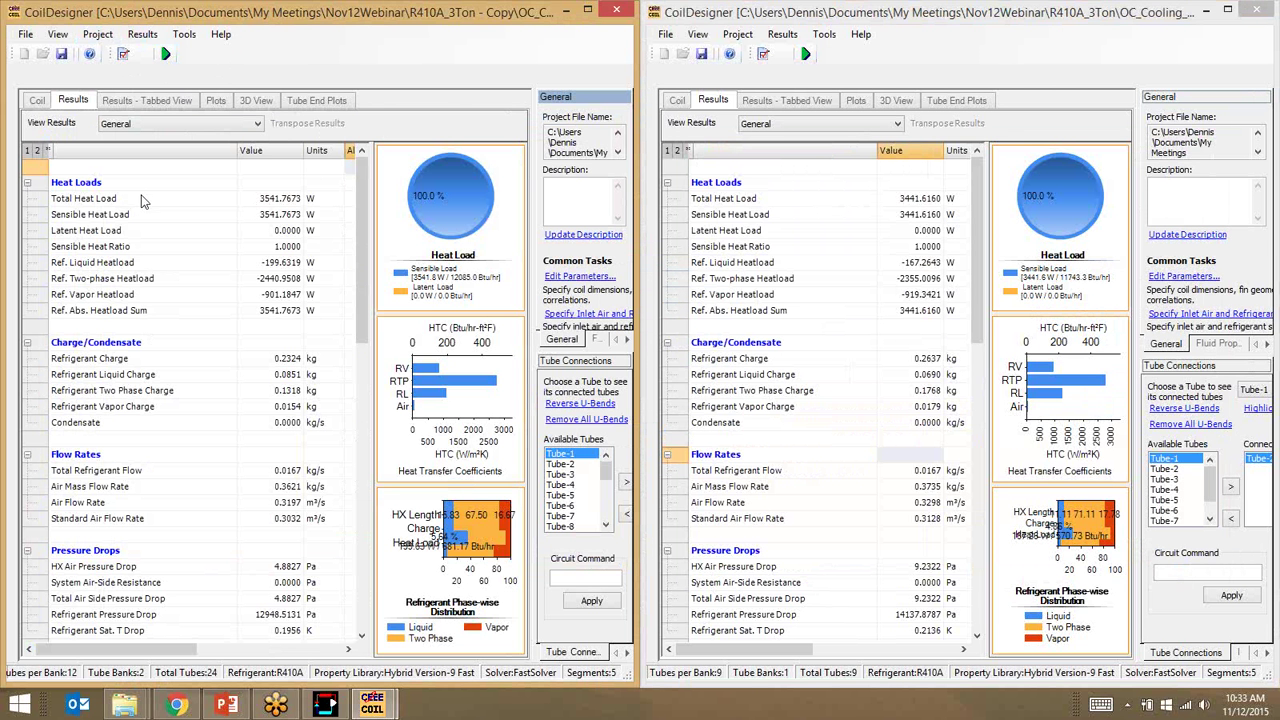
left_click(100, 200)
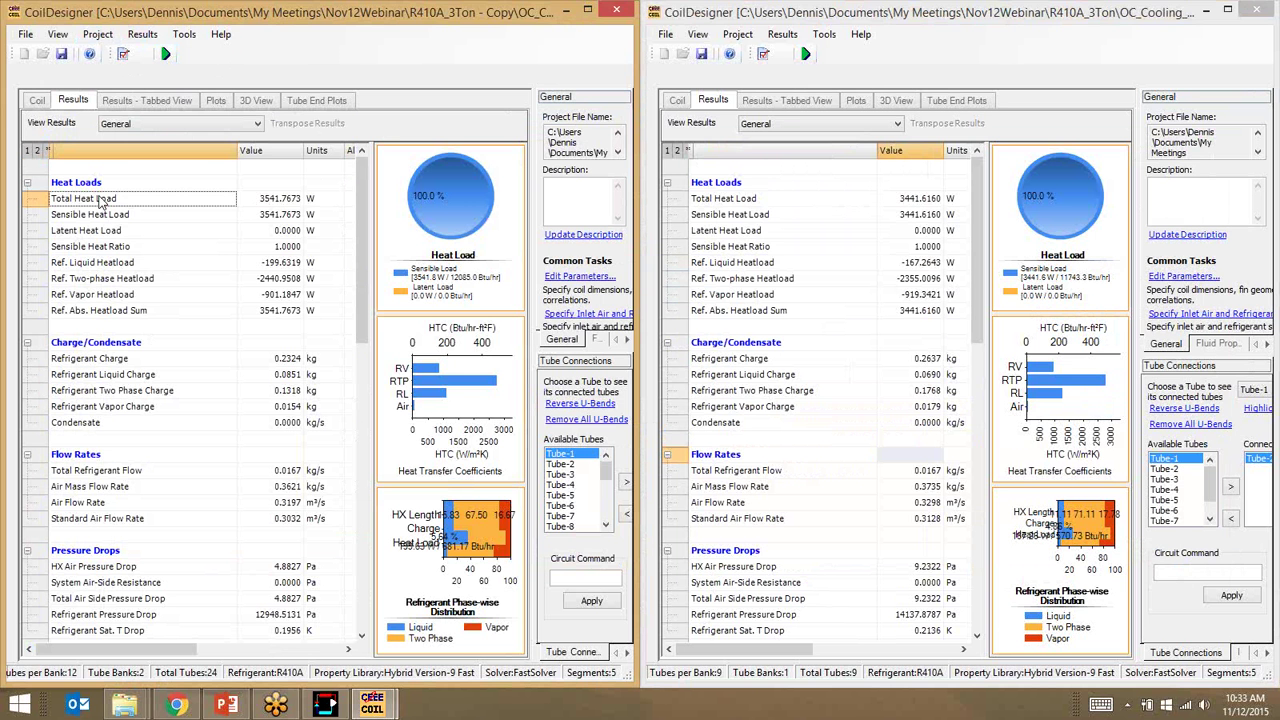
left_click(865, 201)
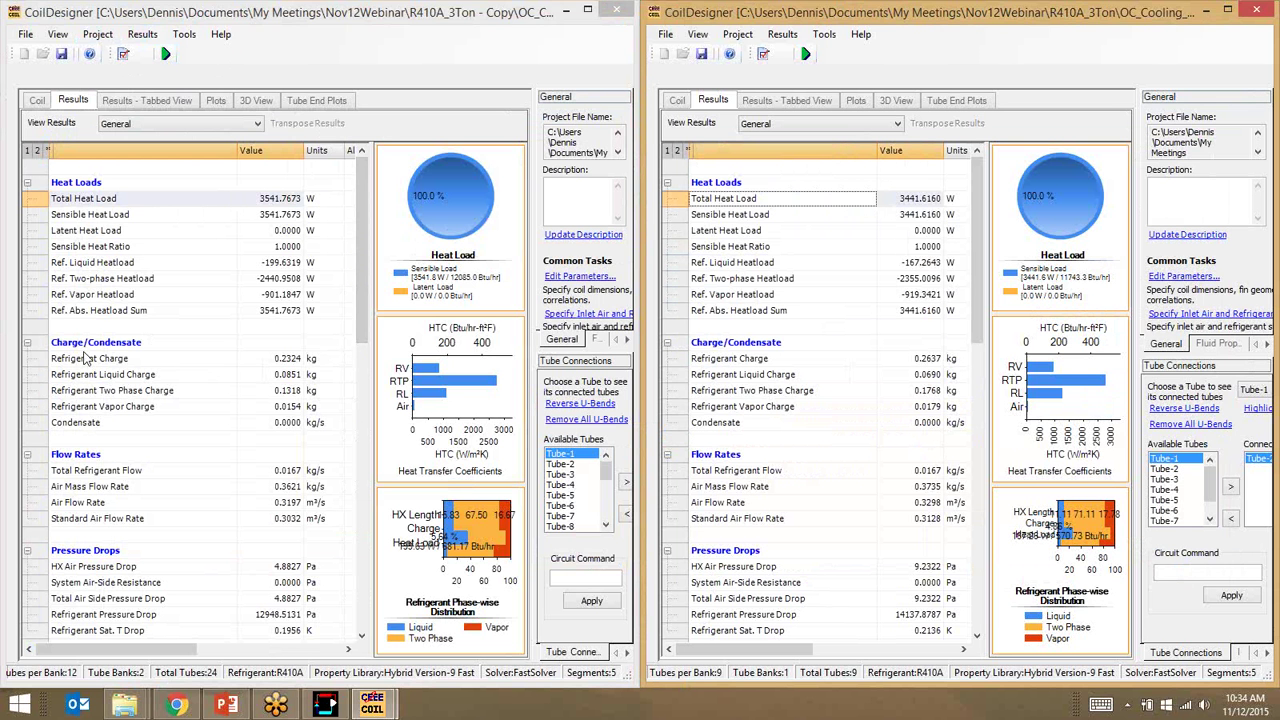
left_click(314, 360)
left_click(918, 360)
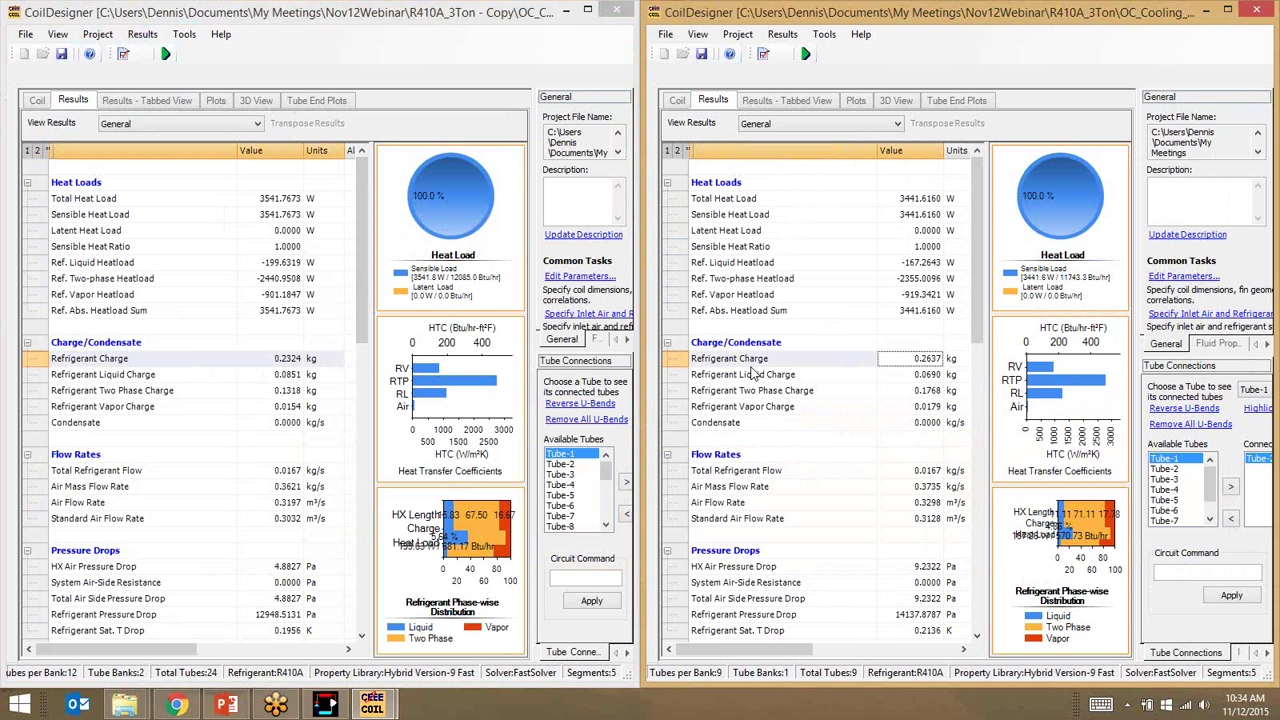
Compare the HX air pressure drop of the redesigned and original coils in their general results.
left_click_drag(366, 275, 364, 318)
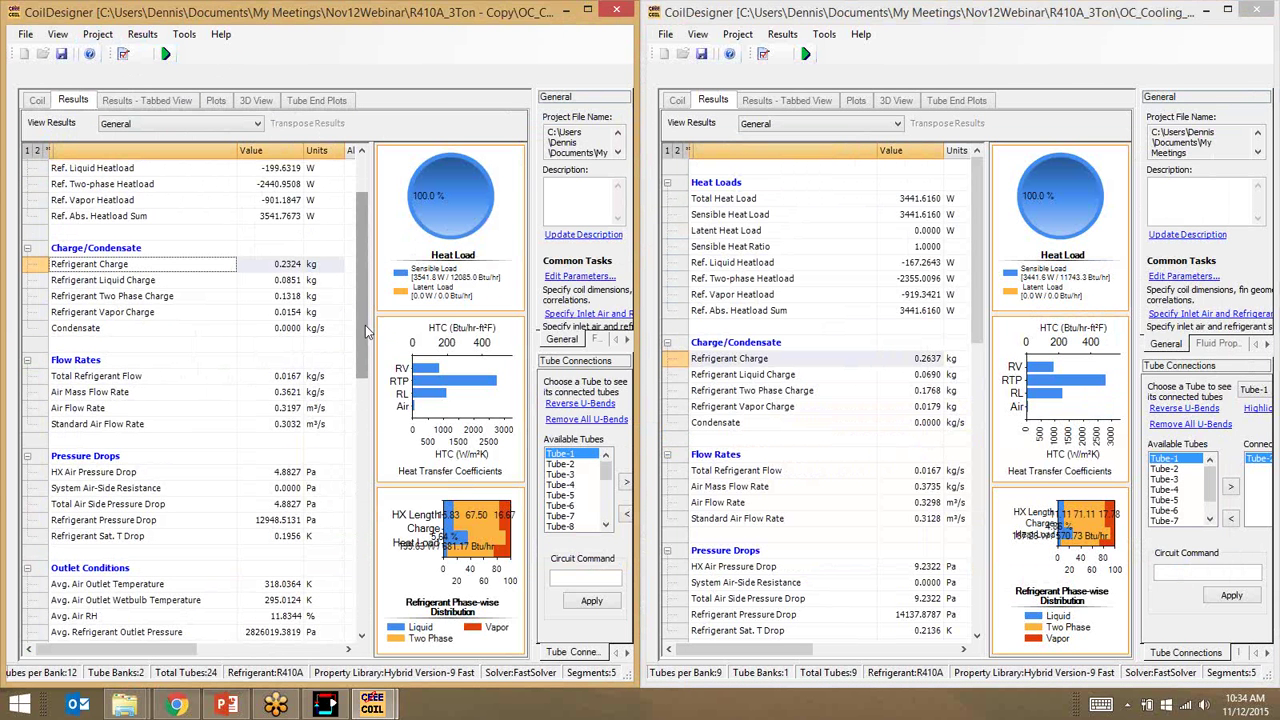
scroll(363, 343, "down", 3)
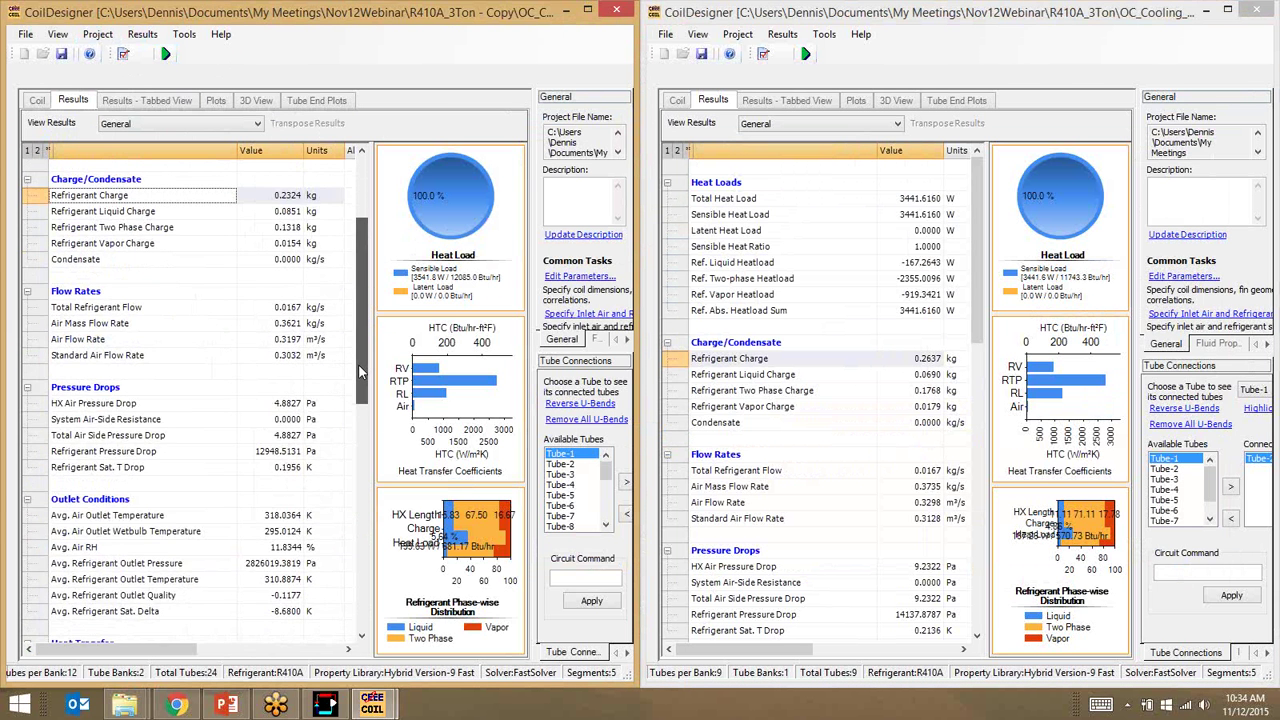
left_click(112, 350)
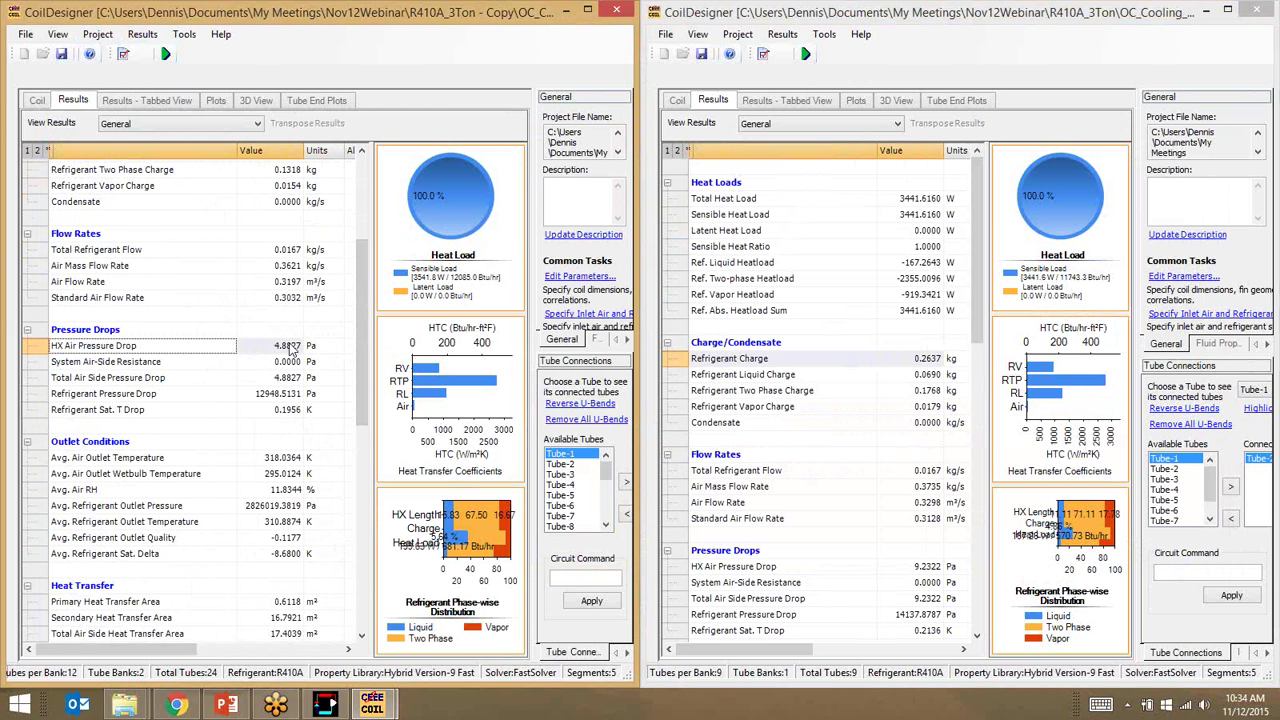
scroll(978, 293, "down", 4)
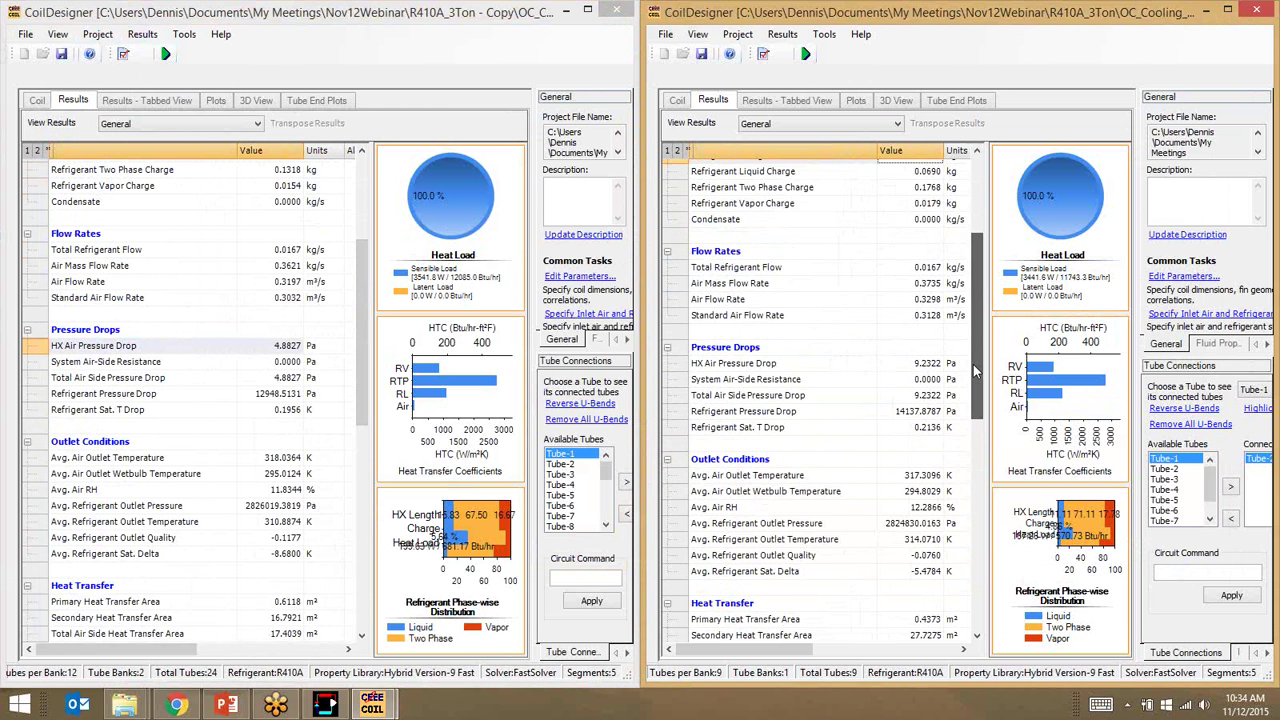
left_click(928, 363)
left_click(723, 366)
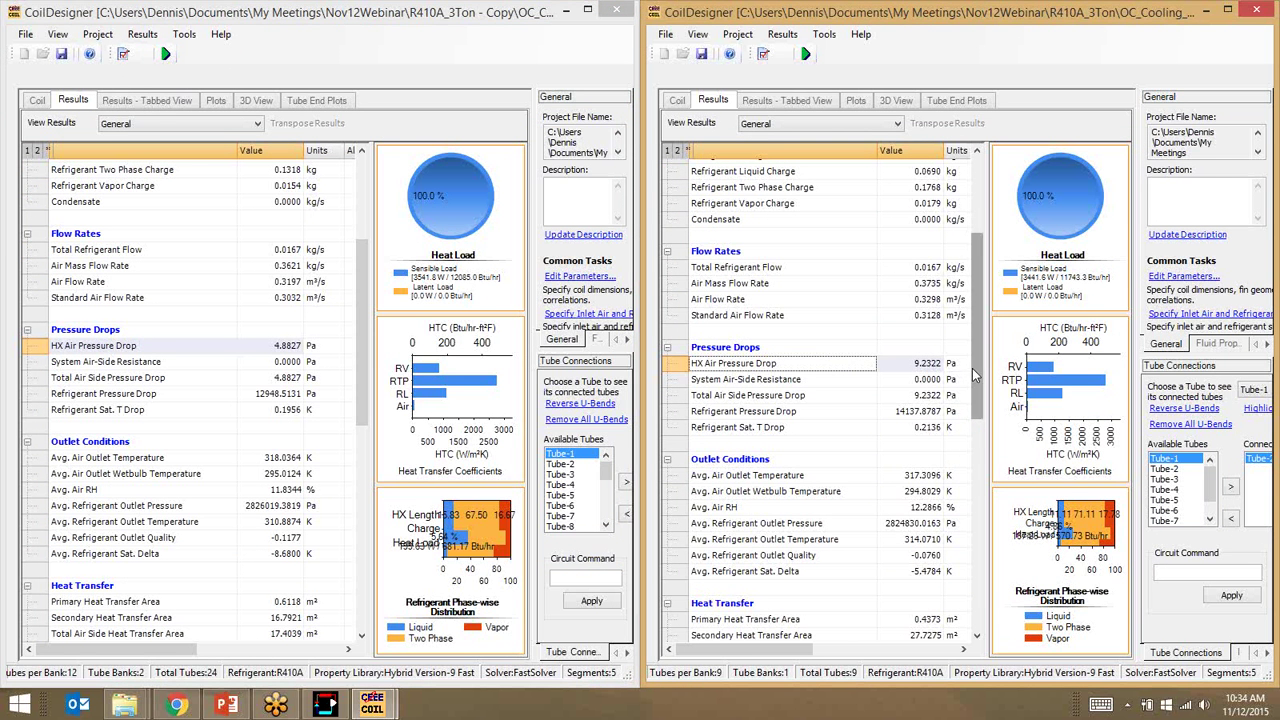
left_click(366, 363)
scroll(366, 363, "up", 1)
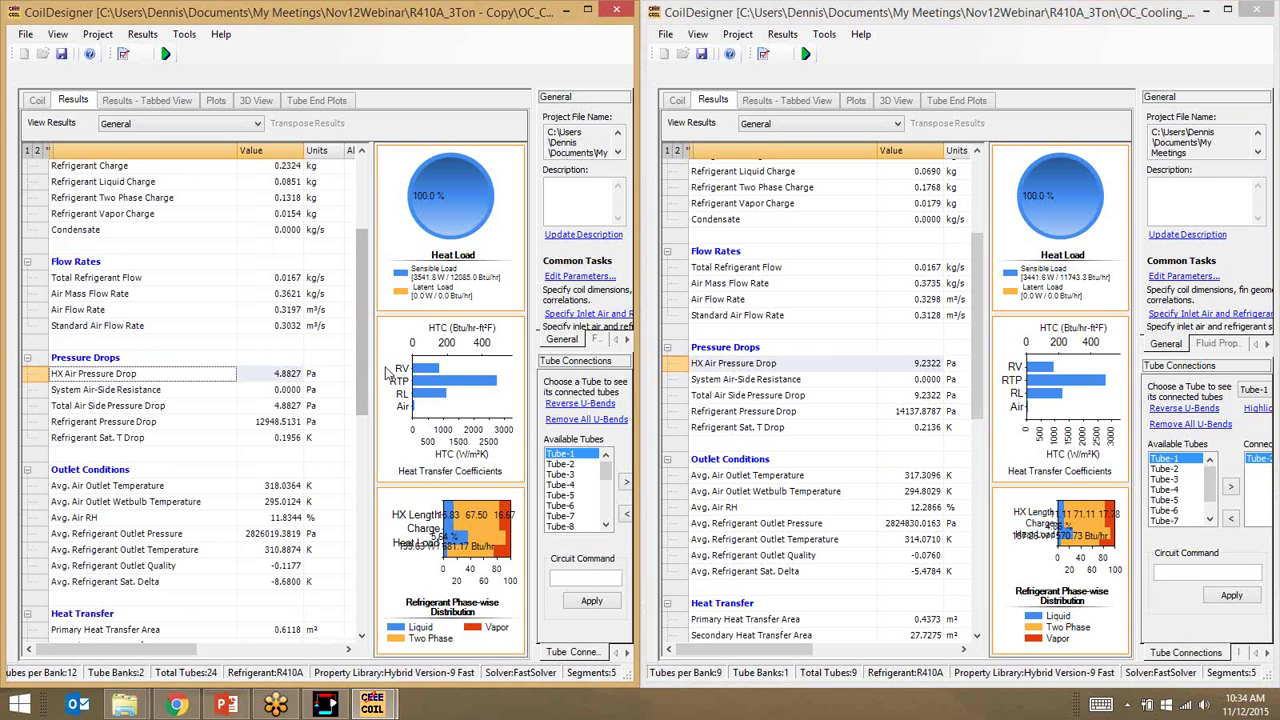
Compare the refrigerant pressure drop and refrigerant saturation temperature drop of the redesigned and original coils.
scroll(361, 395, "down", 1)
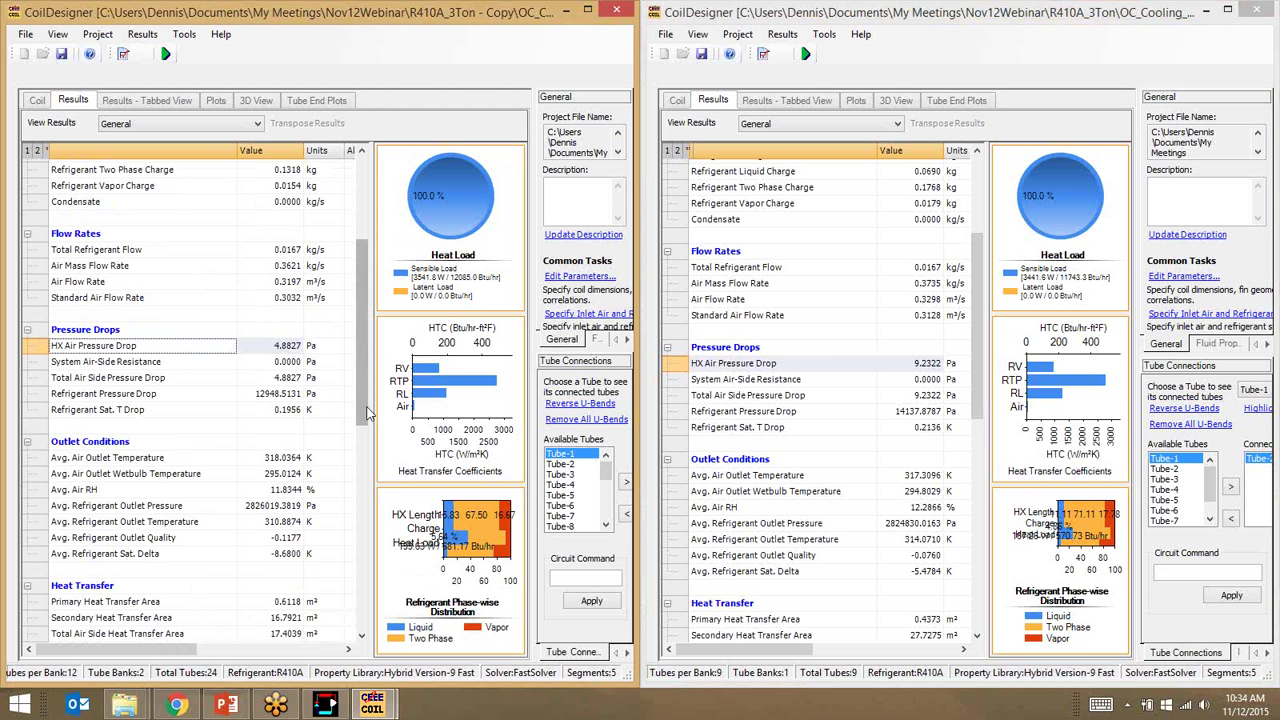
left_click(155, 396)
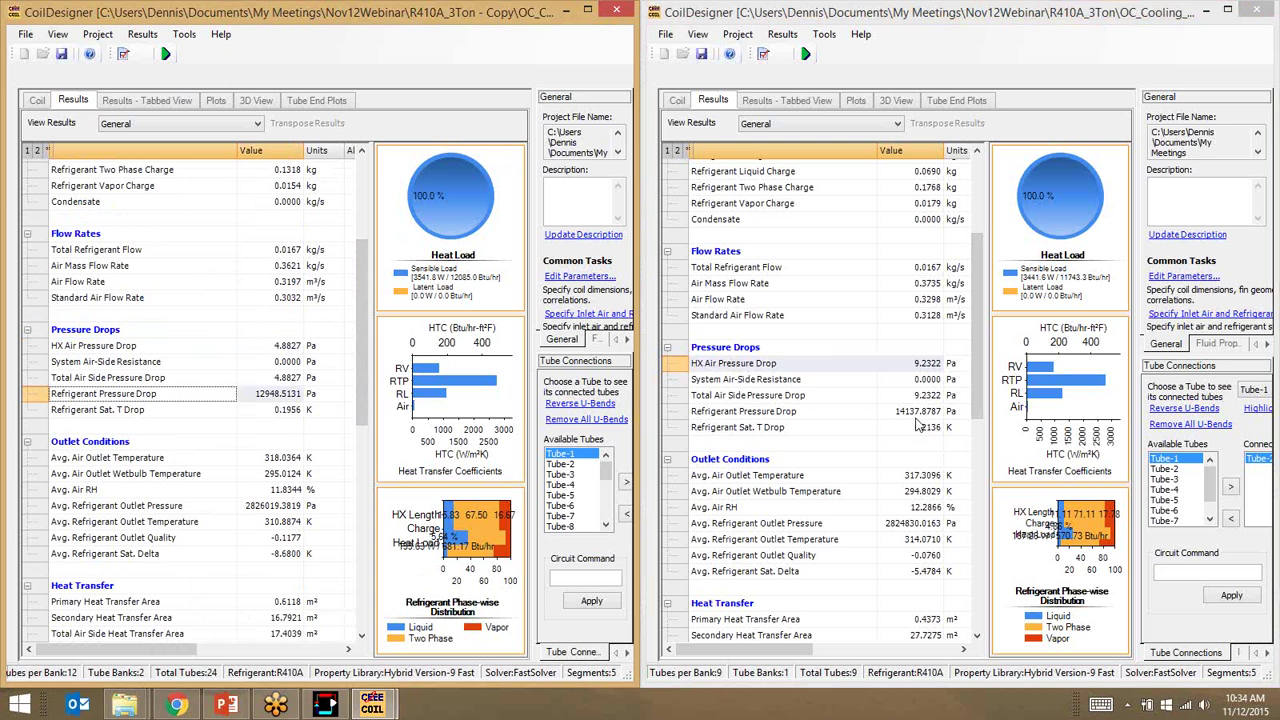
left_click(760, 427)
left_click(332, 410)
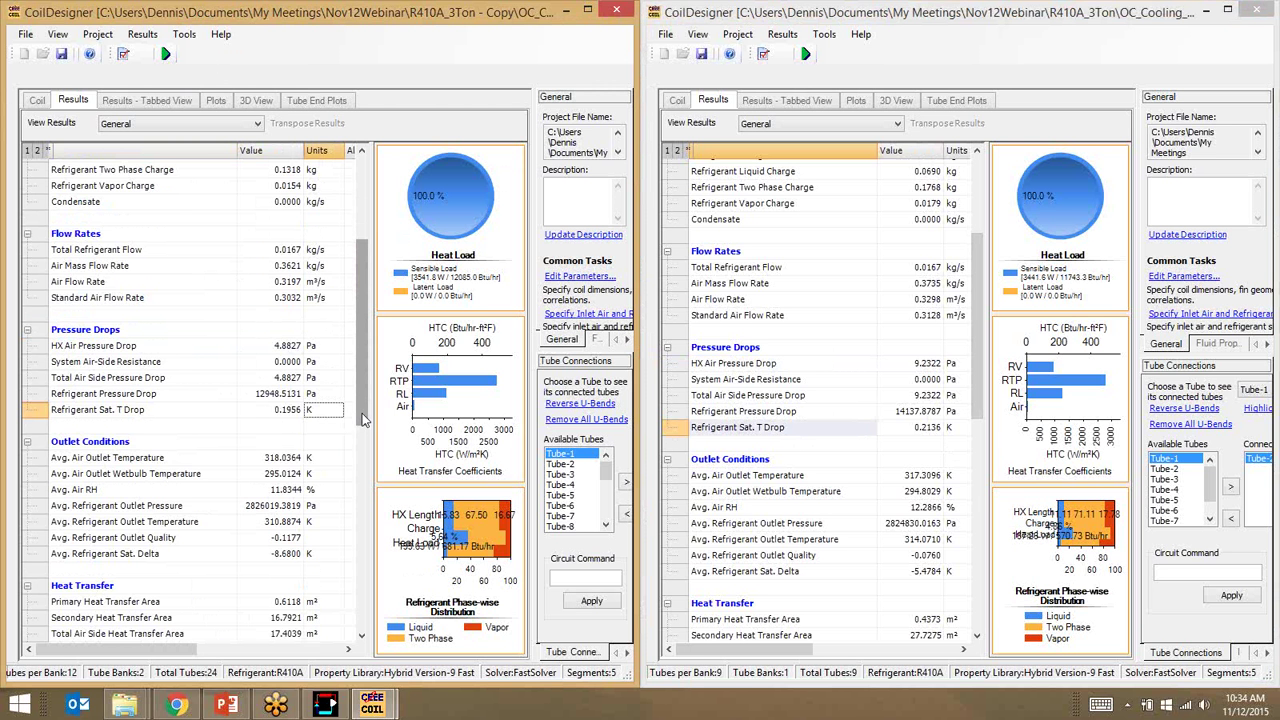
Compare the average refrigerant saturation delta of both coils under their outlet conditions.
left_click_drag(363, 420, 369, 467)
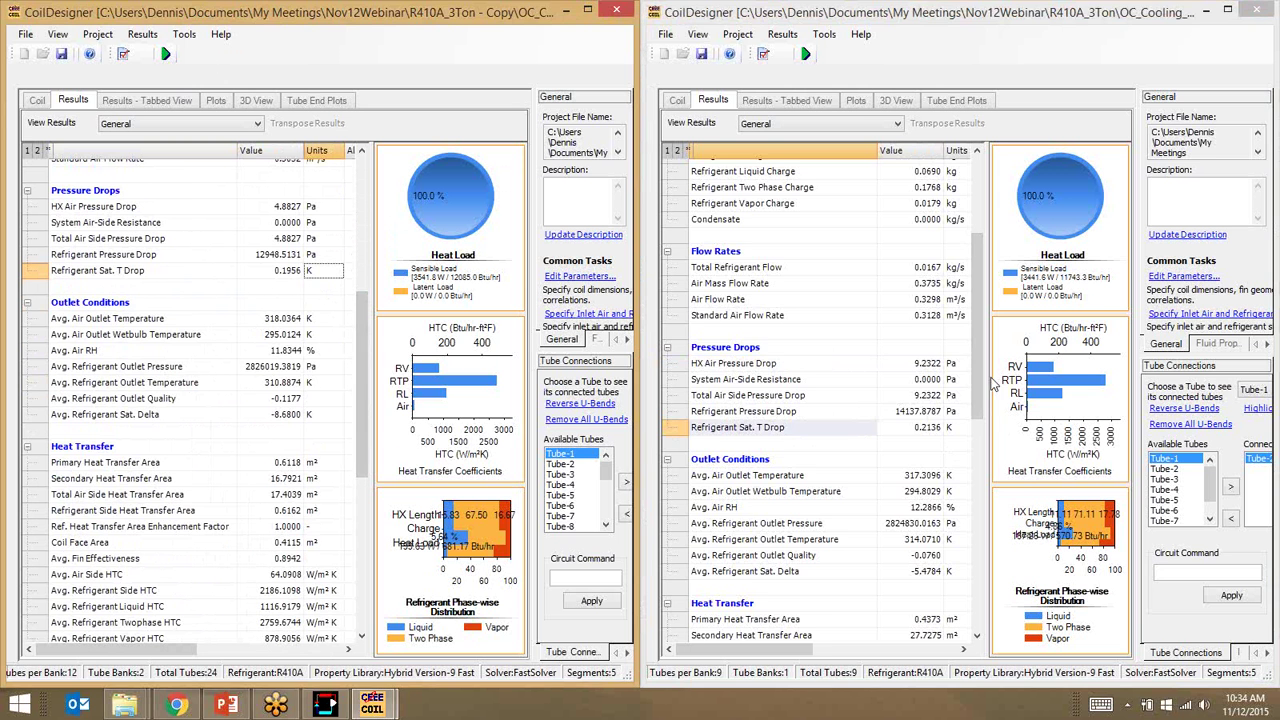
left_click_drag(986, 400, 982, 466)
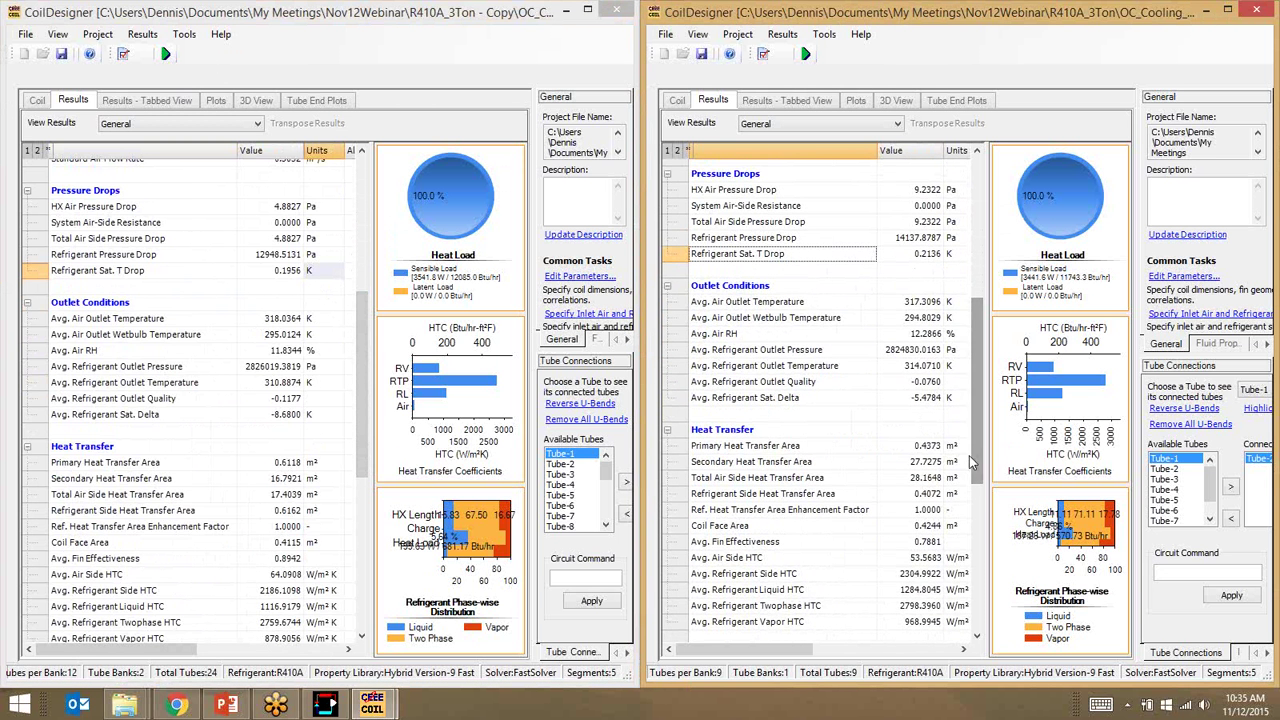
left_click(929, 401)
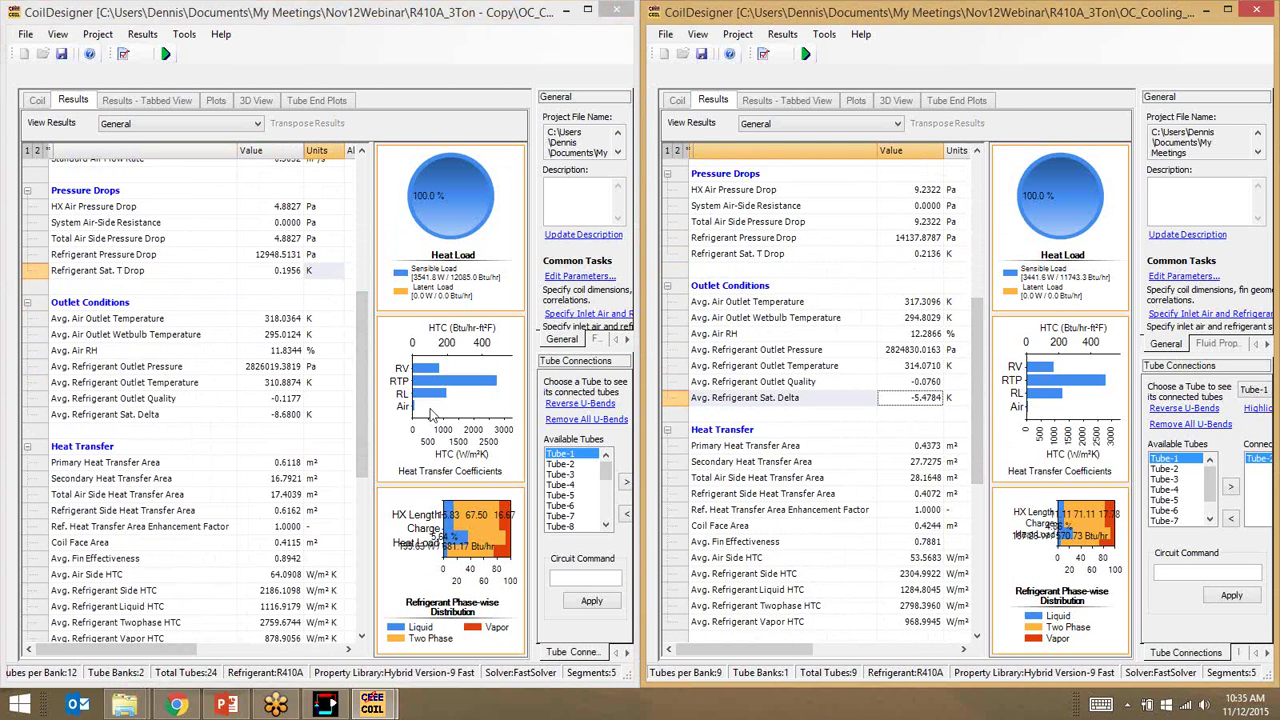
left_click(112, 421)
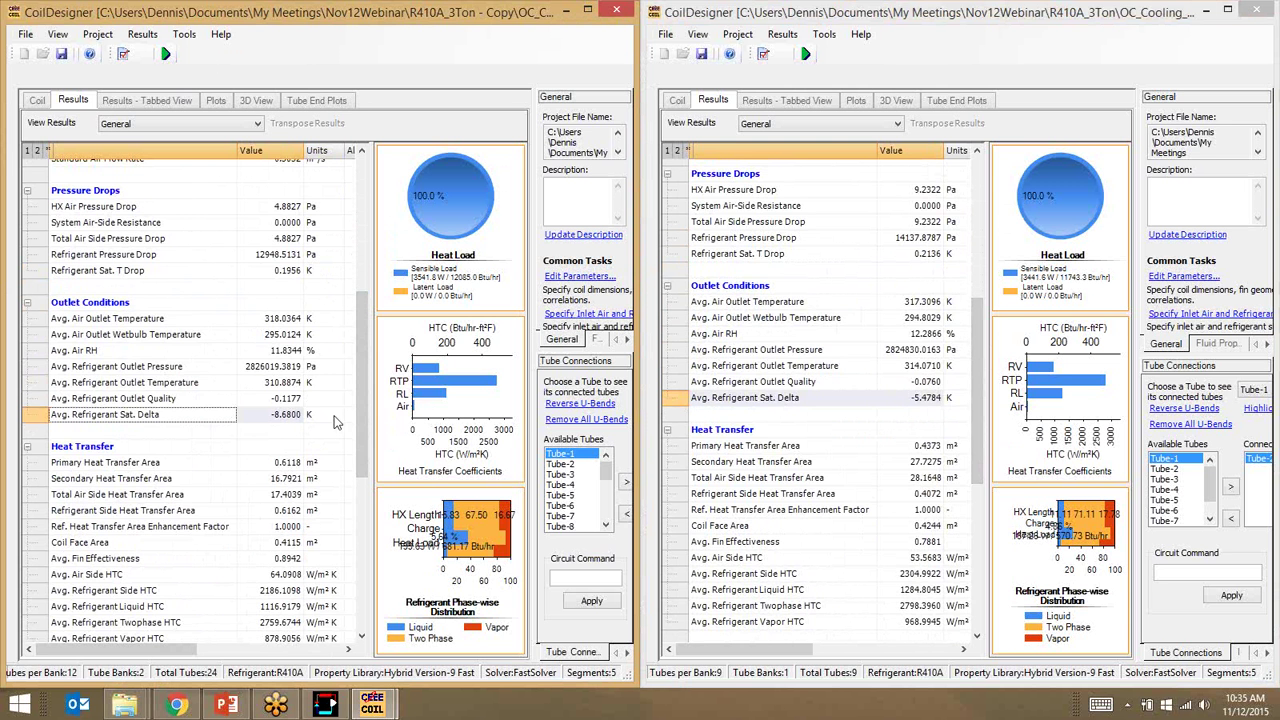
scroll(365, 421, "down", 1)
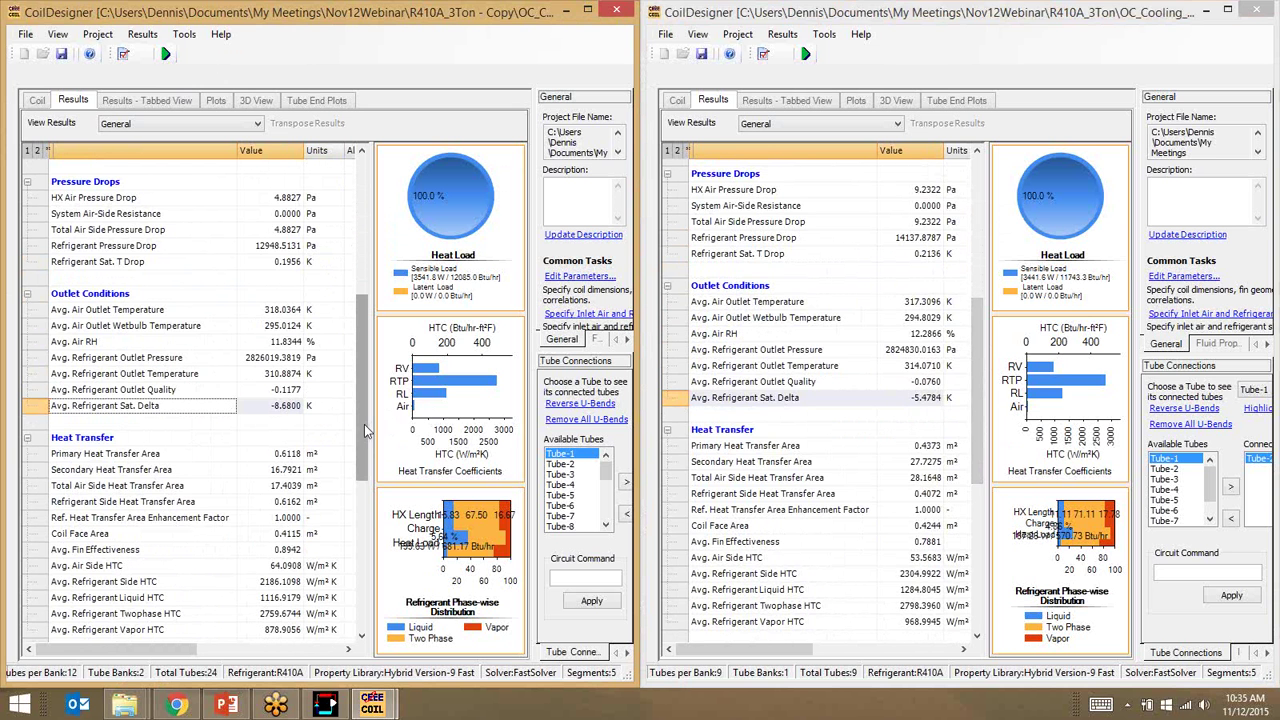
left_click(760, 397)
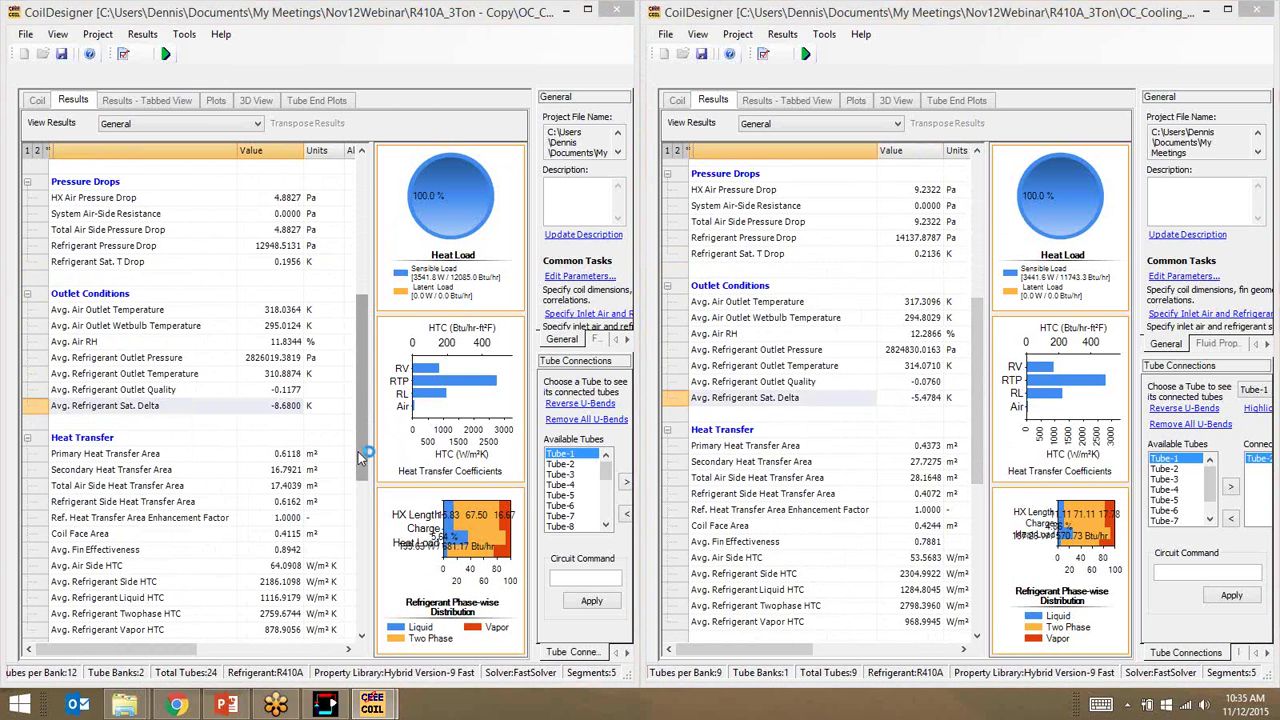
Compare the coil length, depth and height of the redesigned and original coils in their heat exchanger dimensions.
scroll(358, 458, "down", 8)
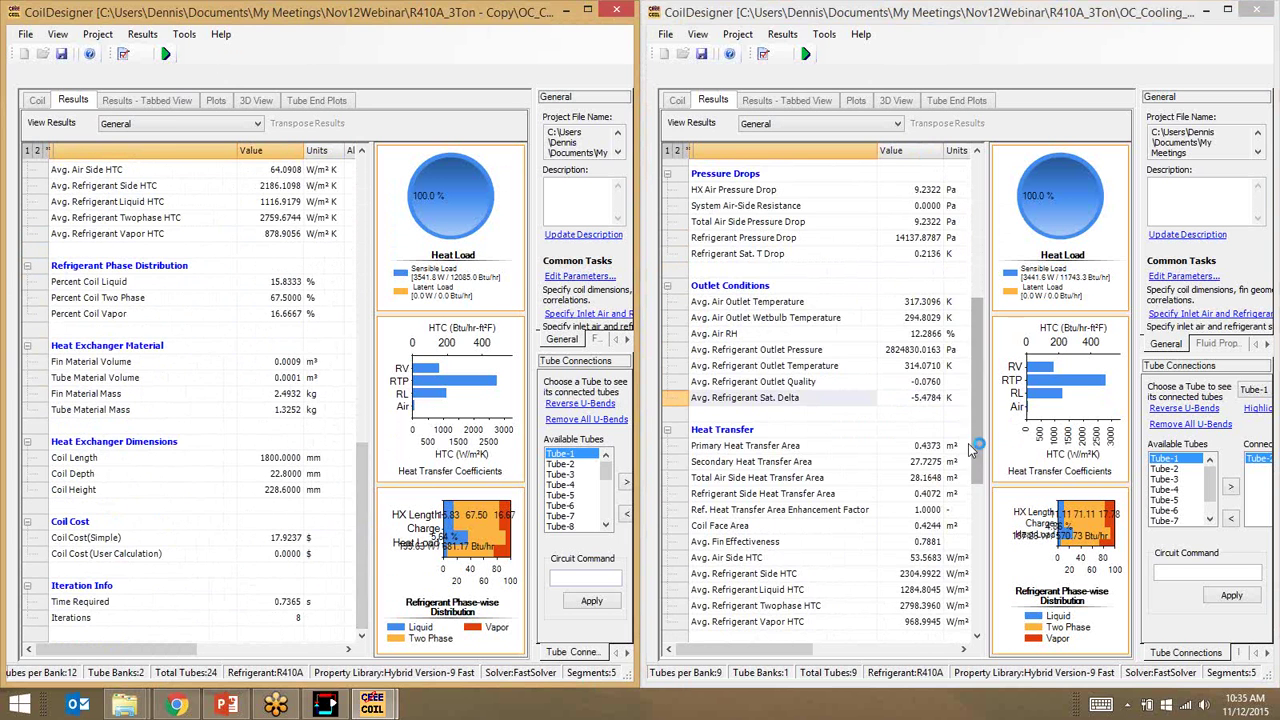
scroll(975, 450, "down", 8)
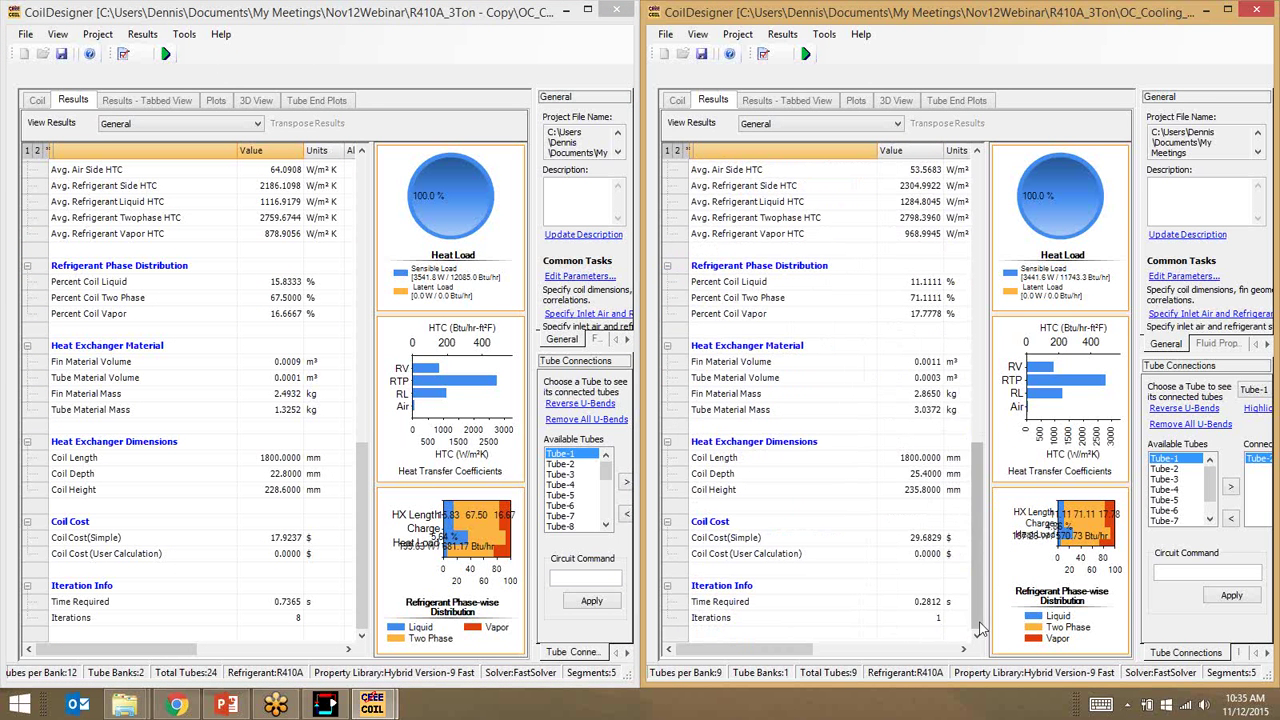
left_click(288, 462)
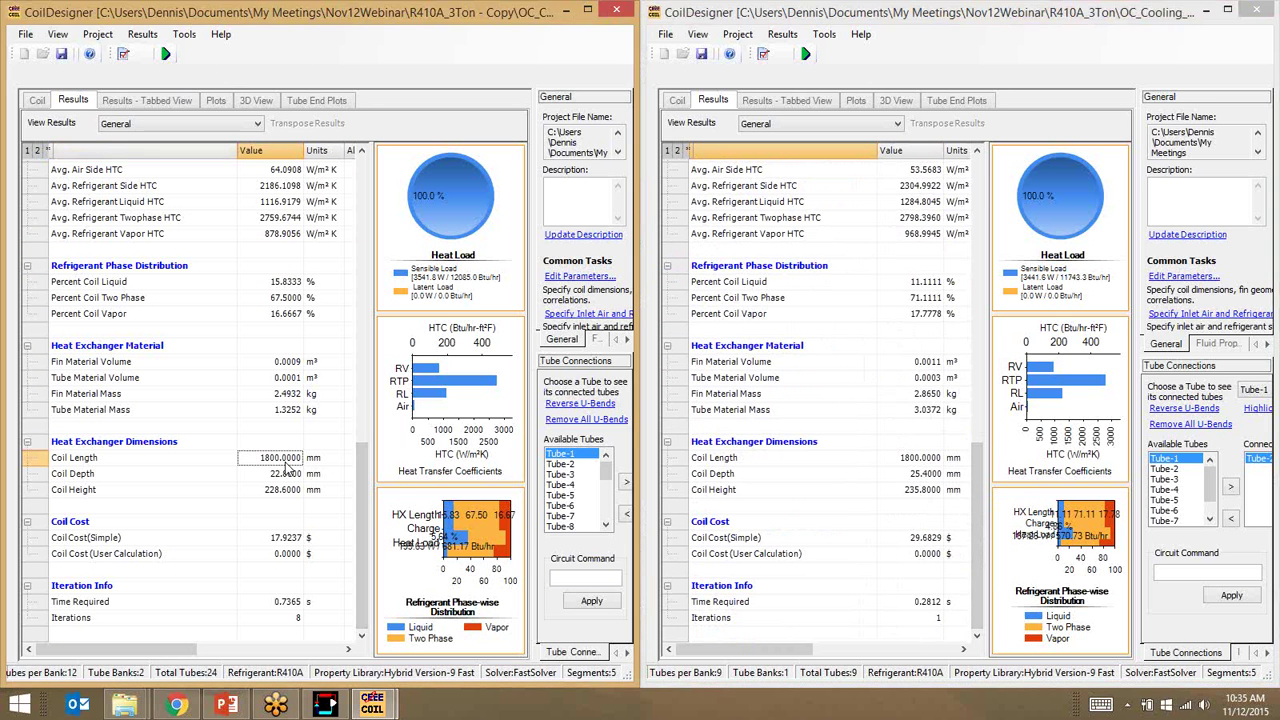
left_click(890, 462)
left_click(300, 476)
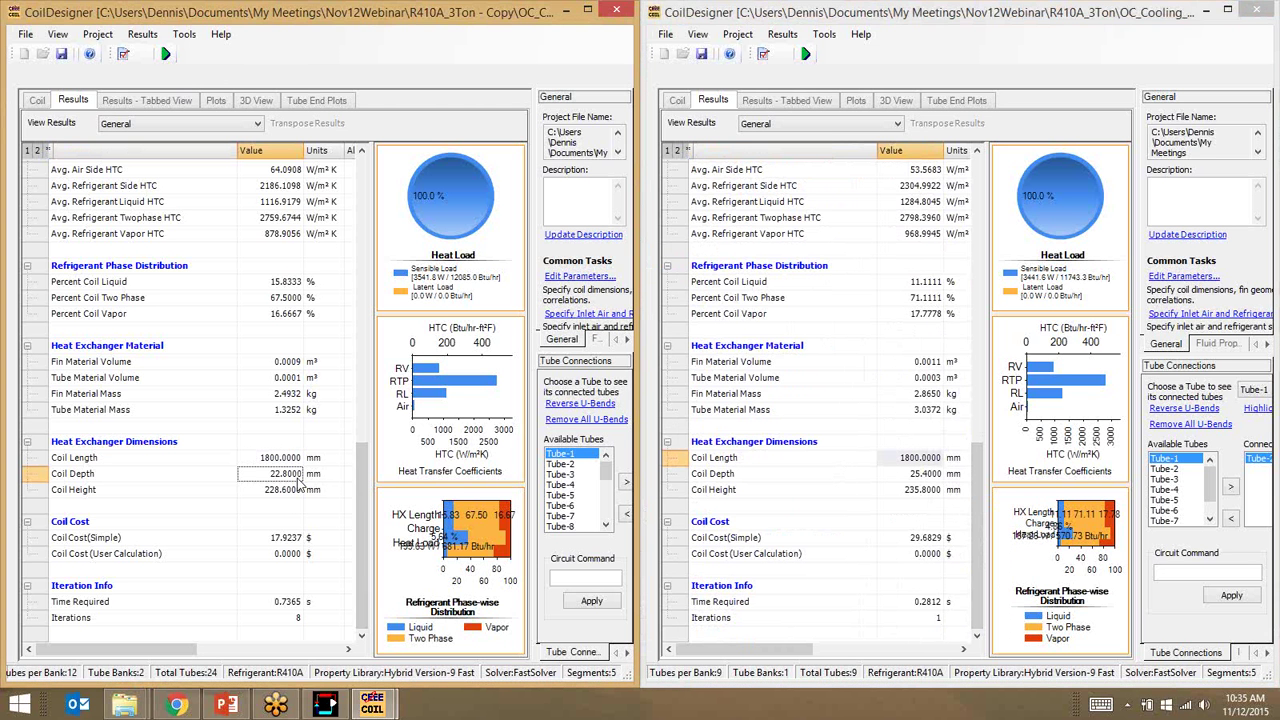
left_click(907, 476)
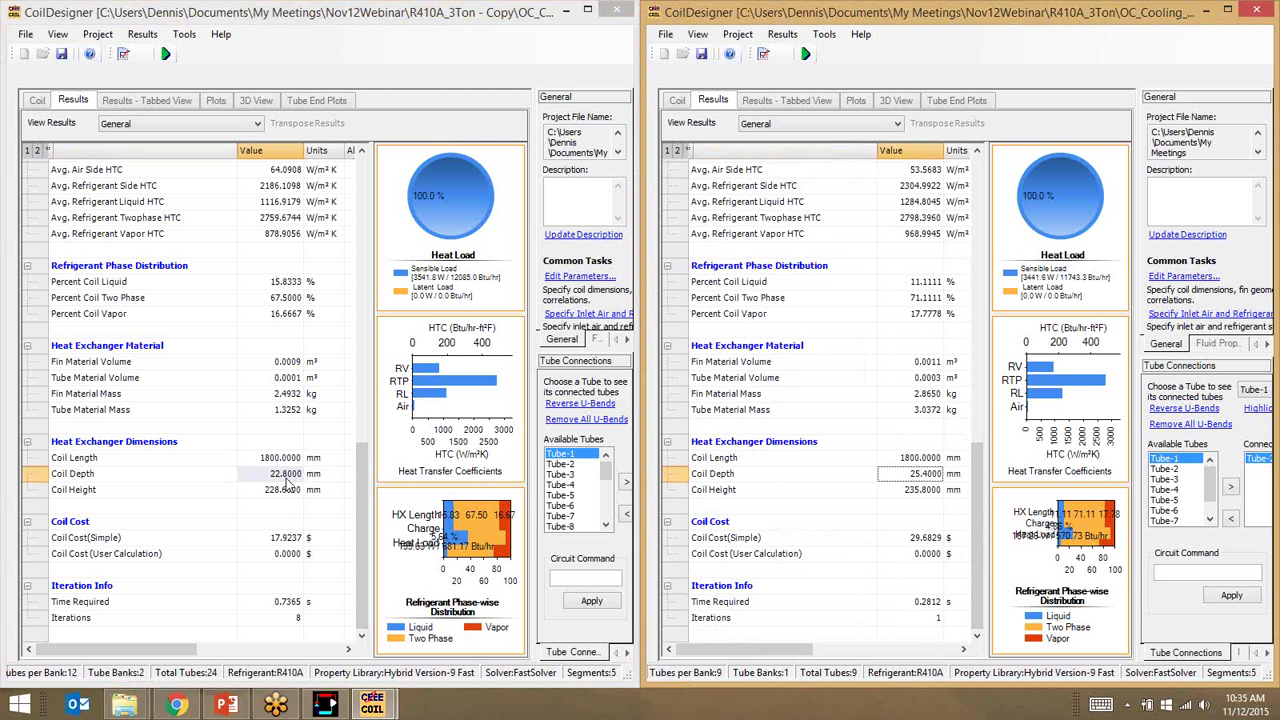
left_click(931, 492)
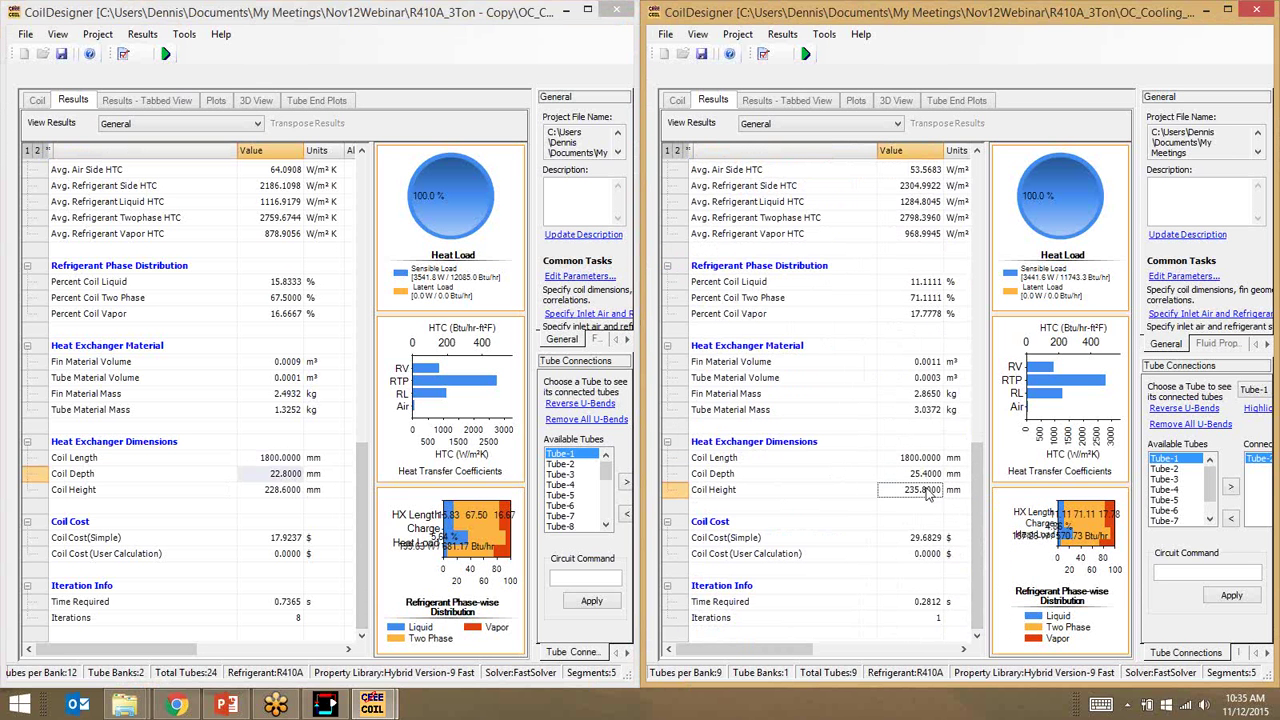
left_click(281, 494)
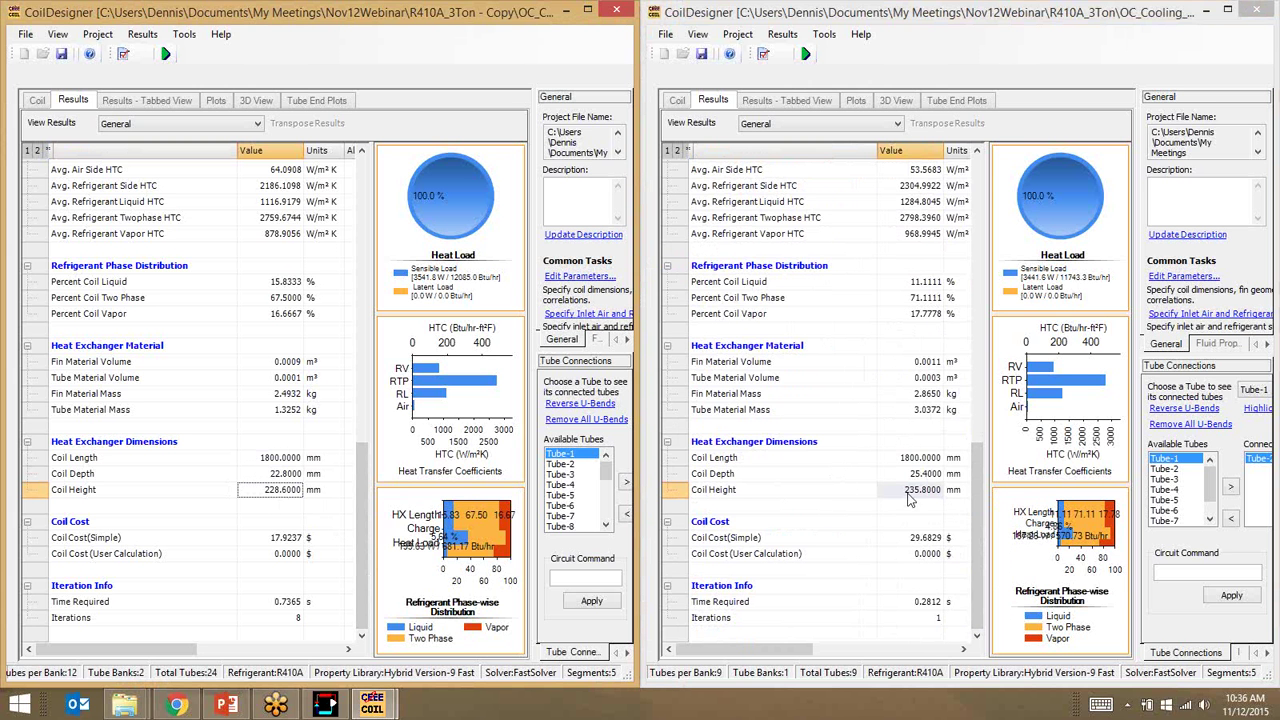
Compare the fin and tube material masses of both coils, and return to their heat load results.
left_click(288, 395)
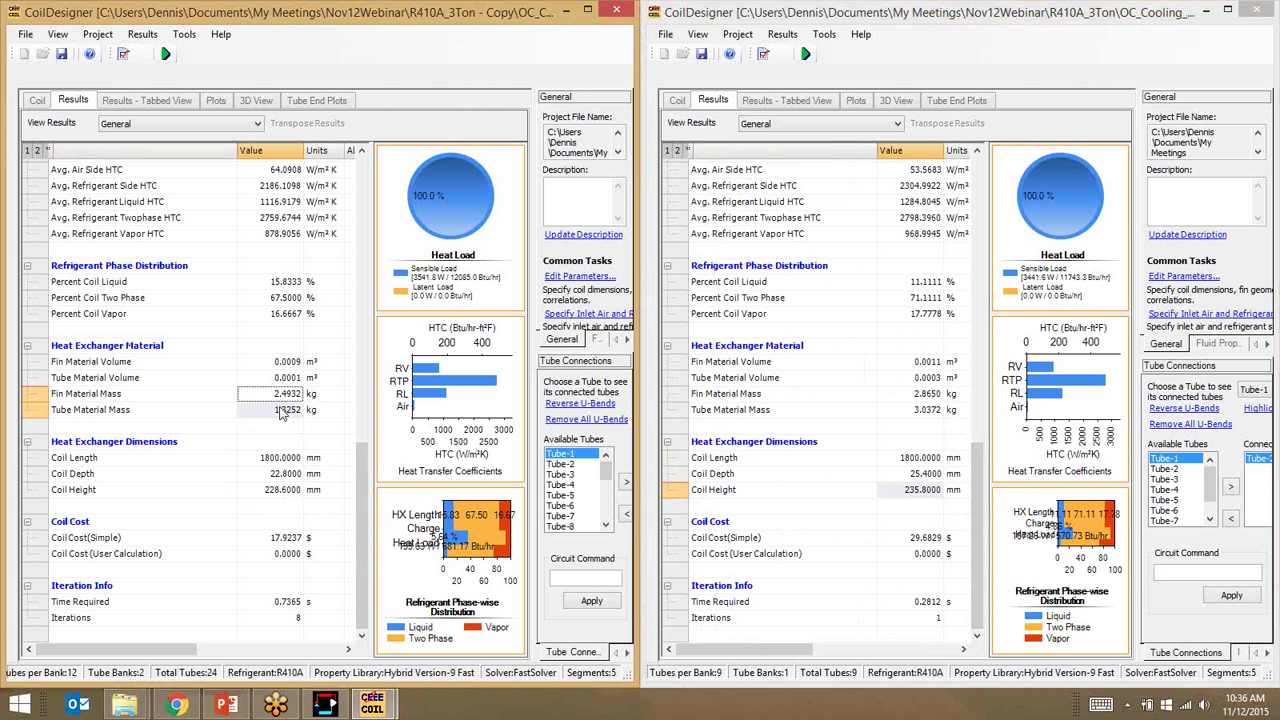
left_click(927, 395)
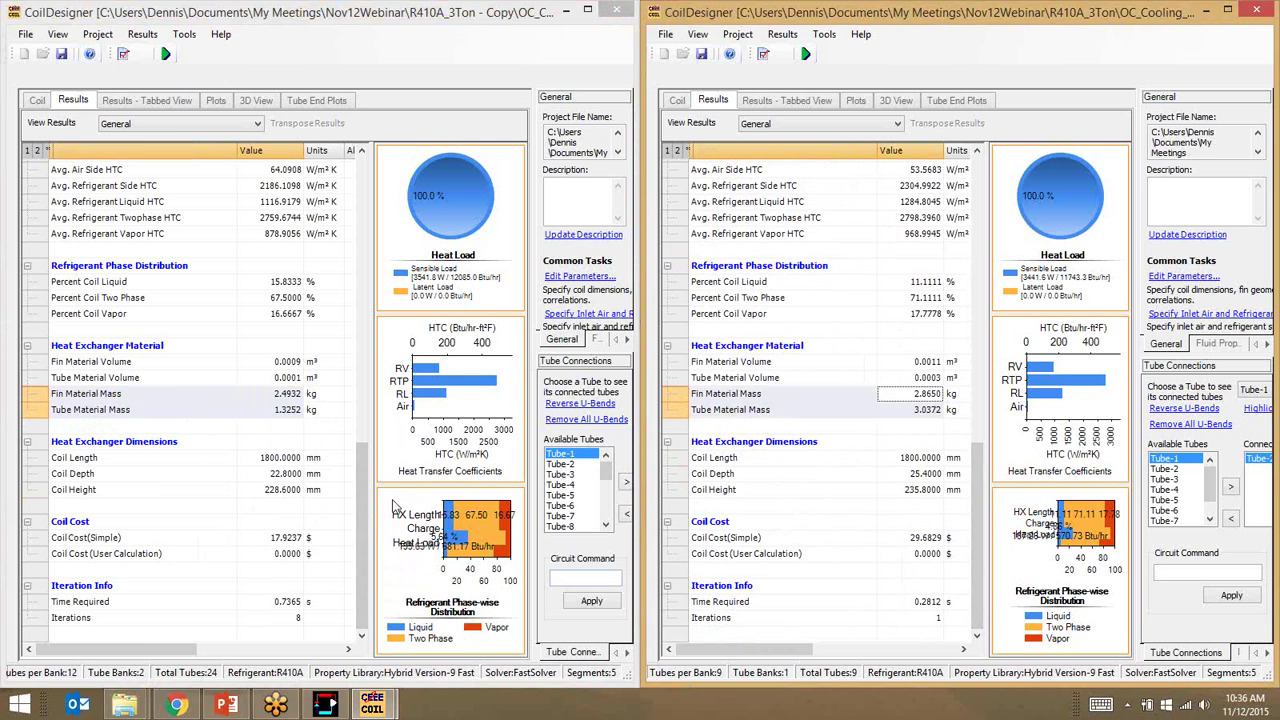
left_click_drag(362, 540, 365, 228)
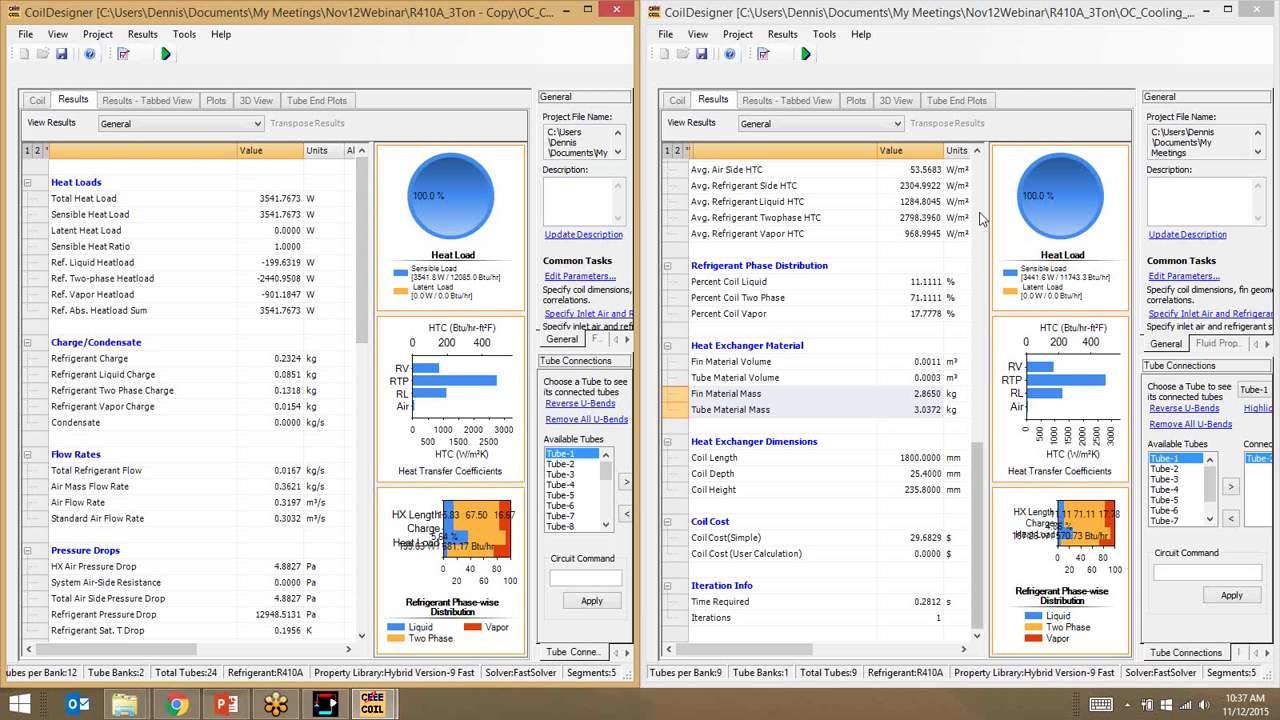
left_click_drag(971, 460, 942, 190)
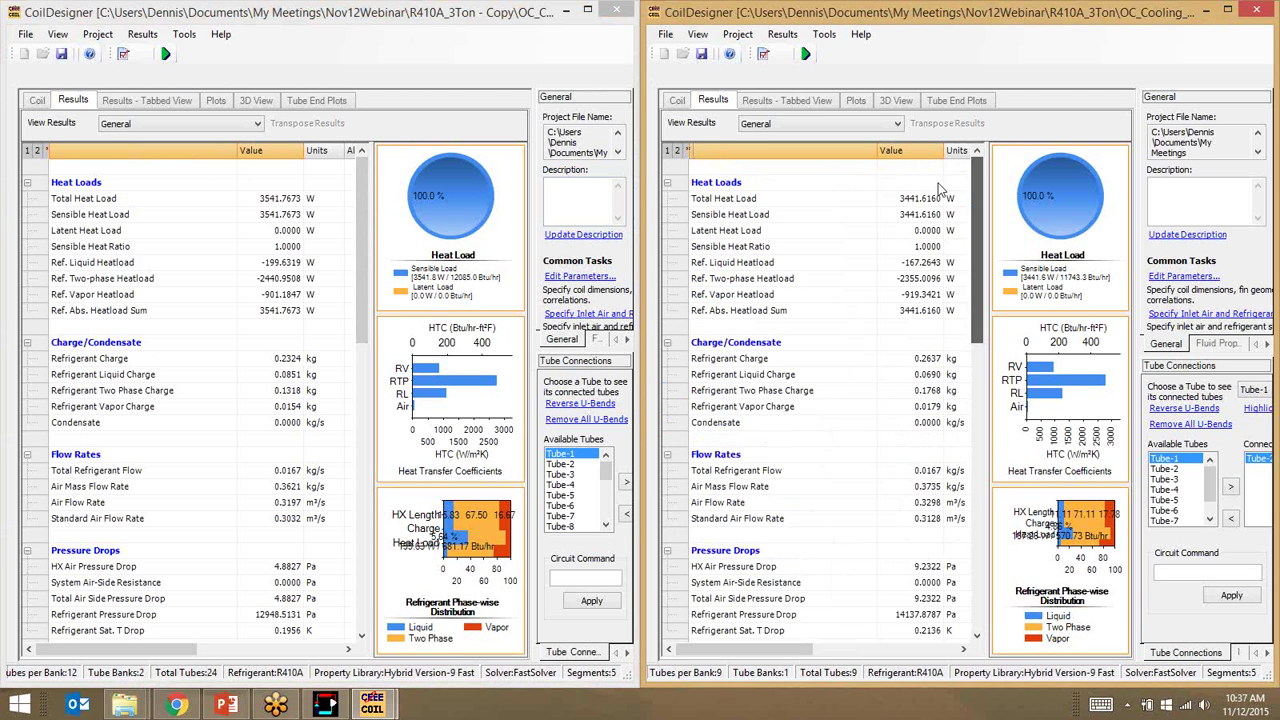
left_click(197, 231)
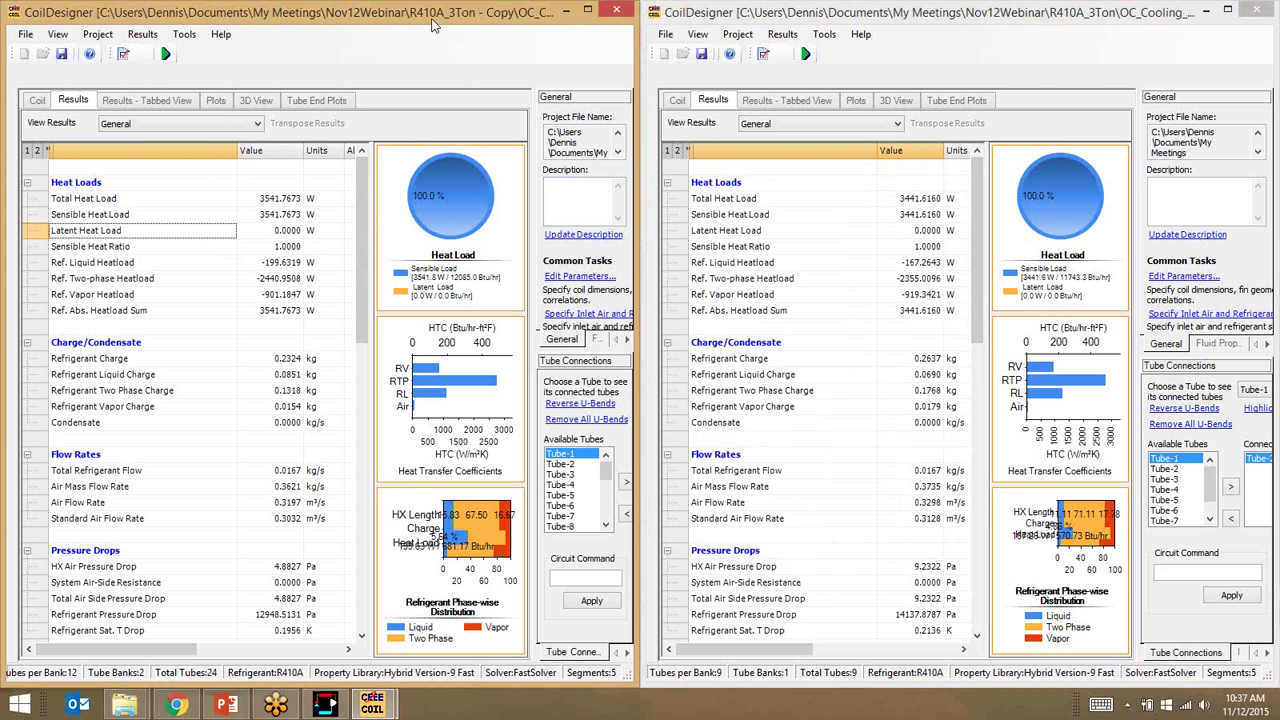
Maximize the redesigned coil's window and export its results as a PDF report with the Summary Results detail level.
left_click_drag(432, 20, 808, 8)
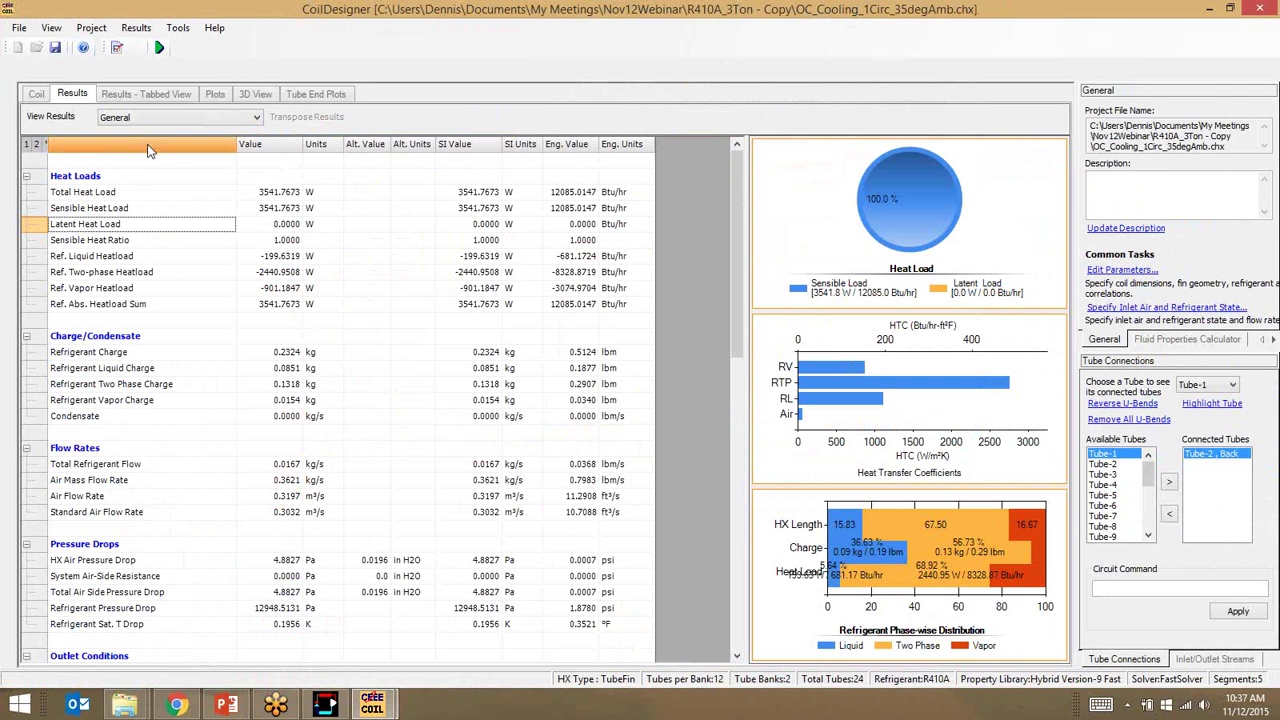
left_click(352, 274)
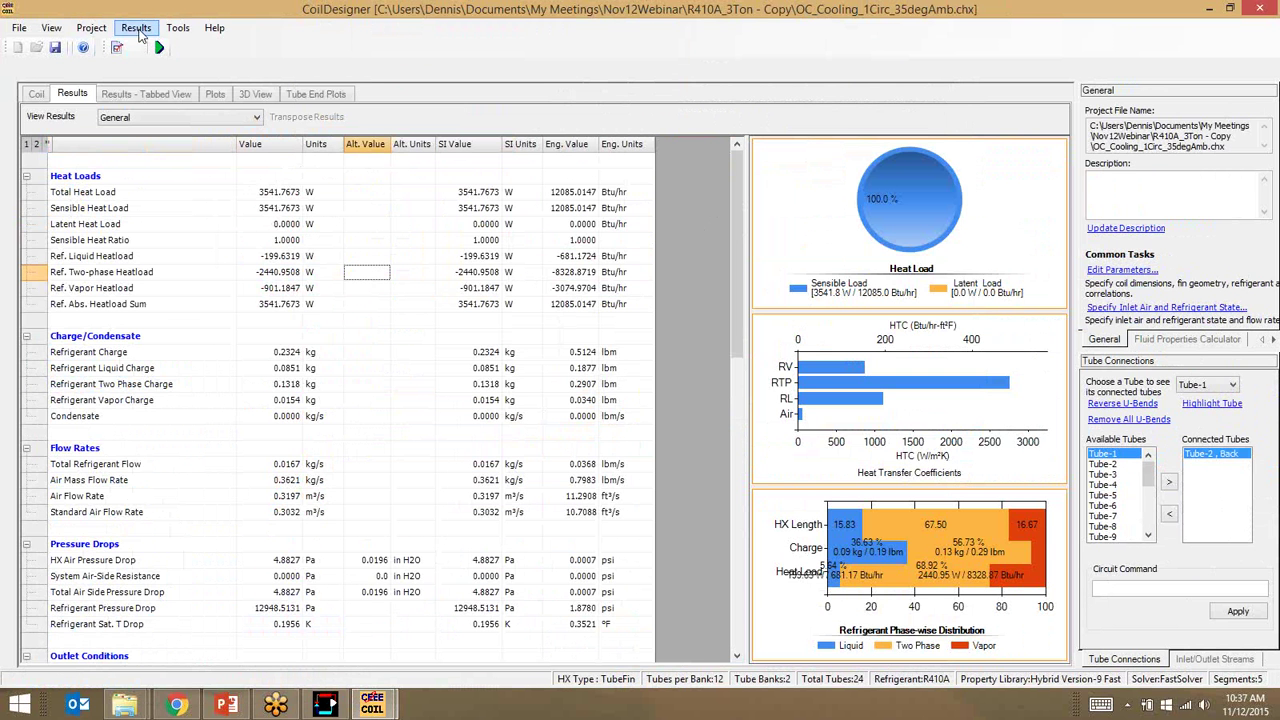
left_click(139, 30)
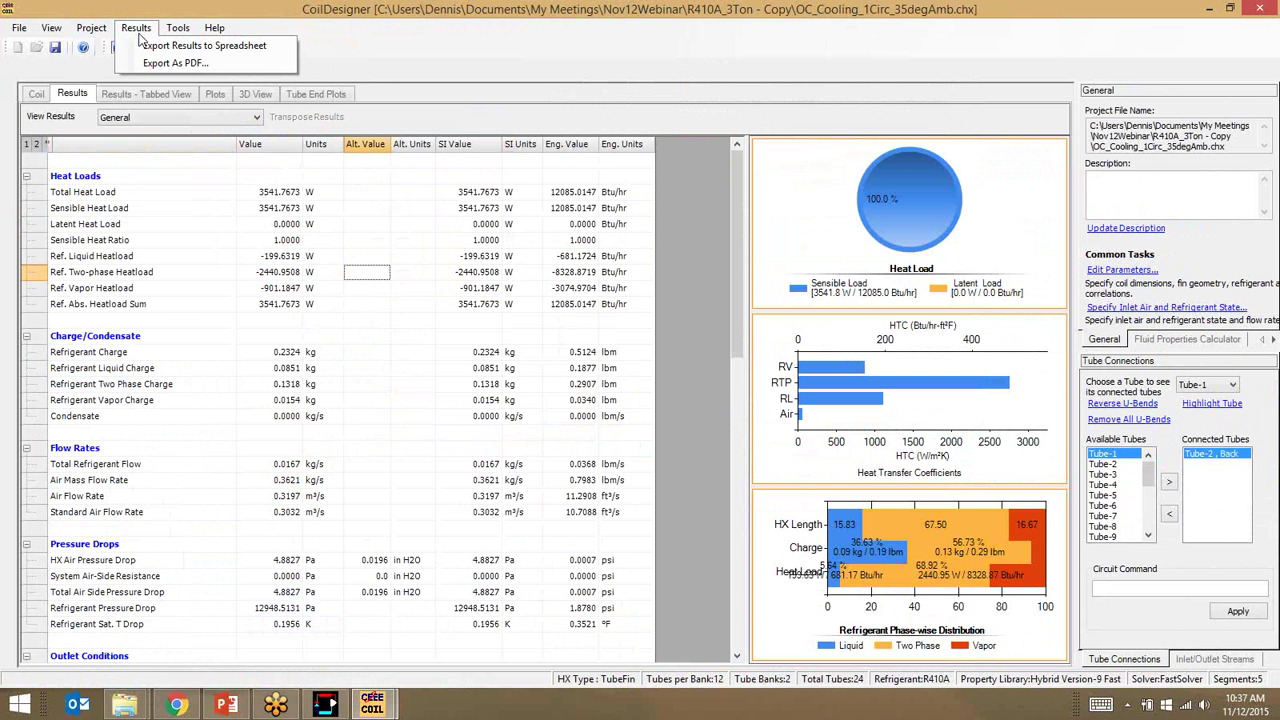
left_click(279, 66)
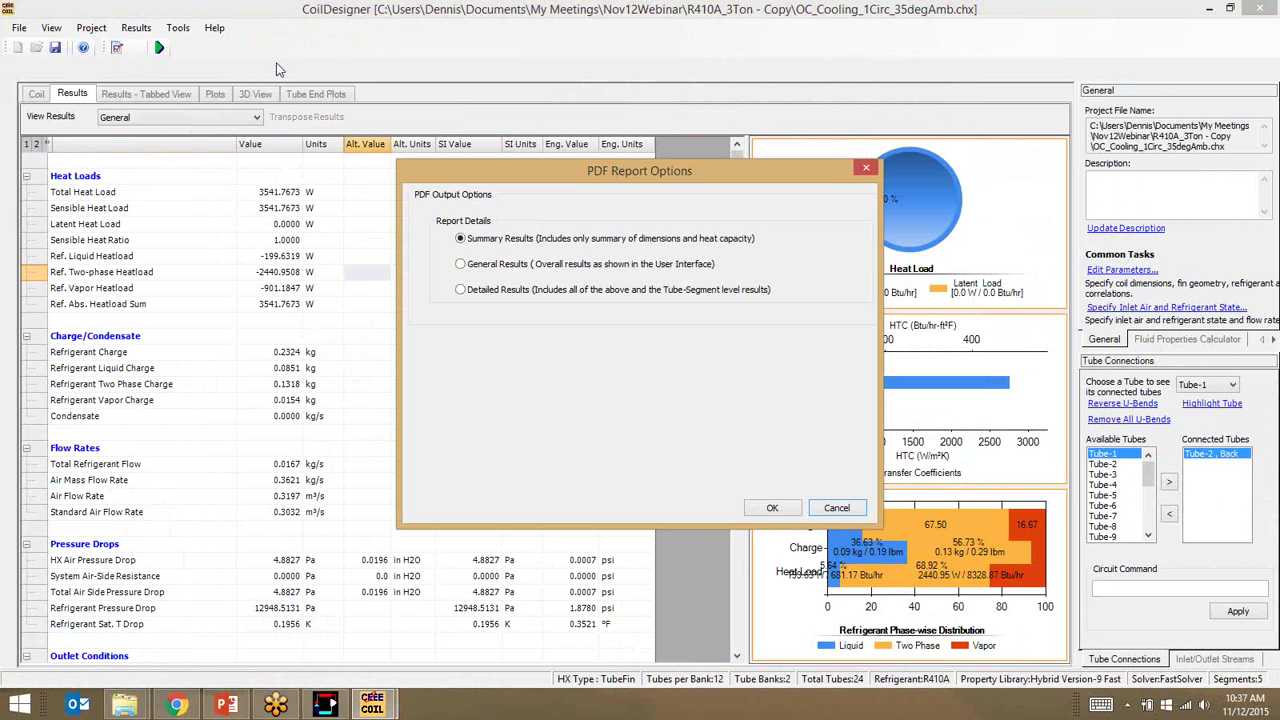
left_click(532, 291)
left_click(600, 240)
left_click(770, 509)
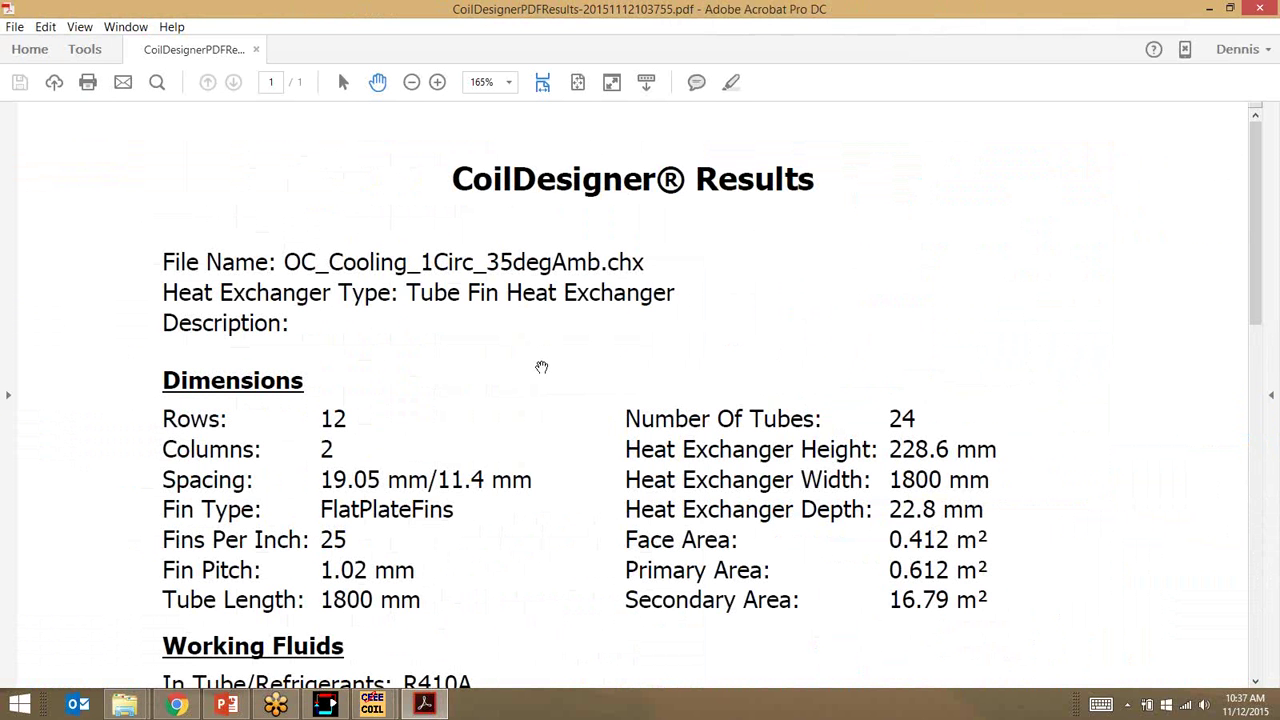
Review the PDF report's dimensions, working fluids, heat load, pressure drop, and air-side and refrigerant-side conditions.
scroll(470, 265, "down", 5)
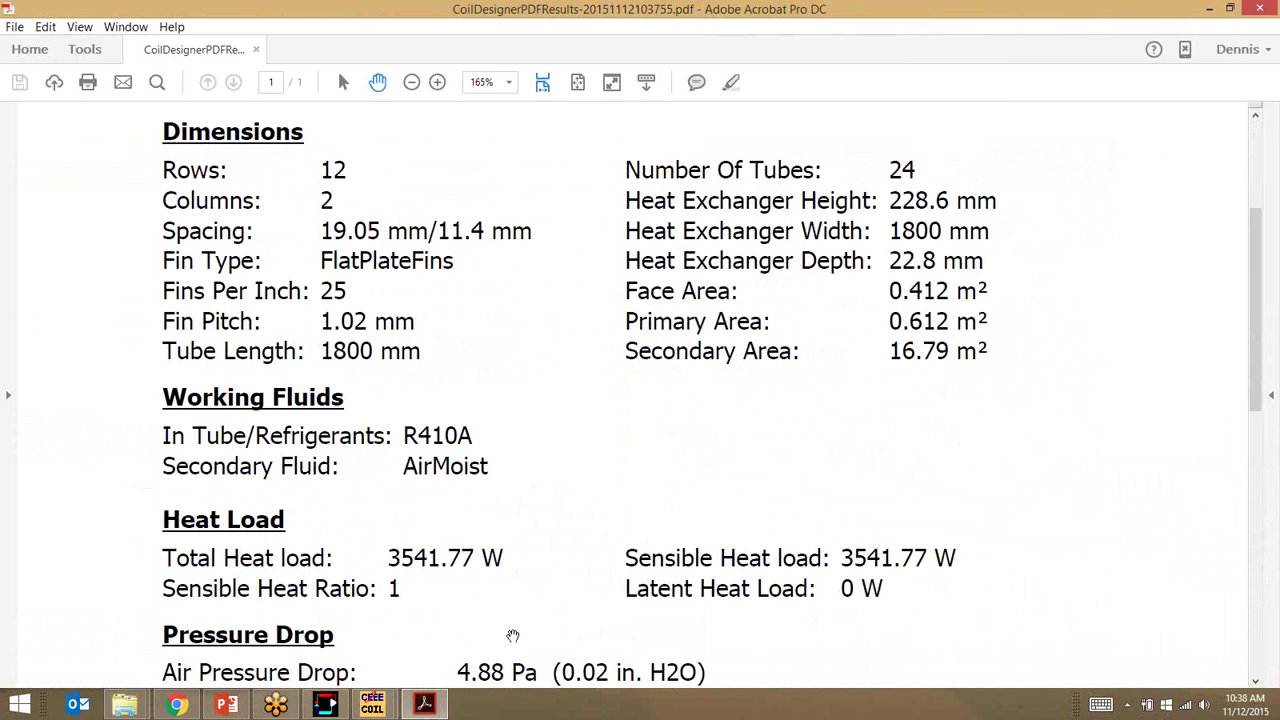
scroll(514, 637, "down", 1)
scroll(423, 491, "down", 3)
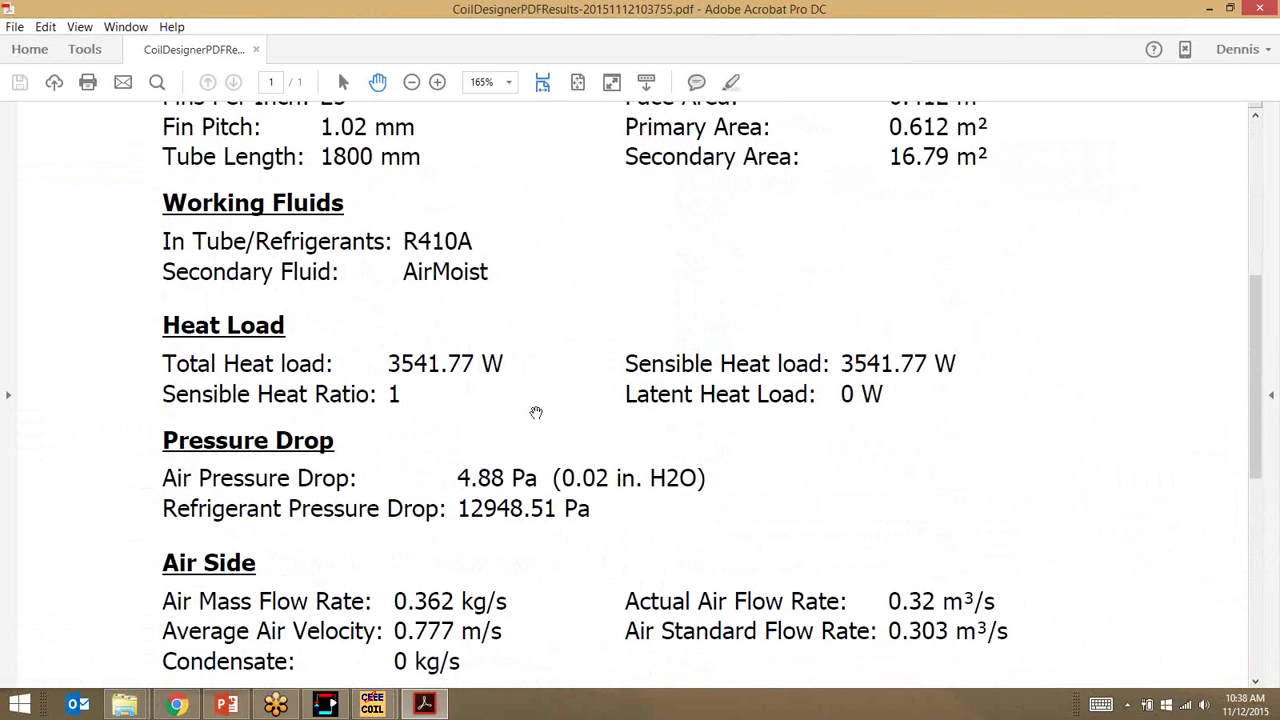
scroll(660, 356, "up", 5)
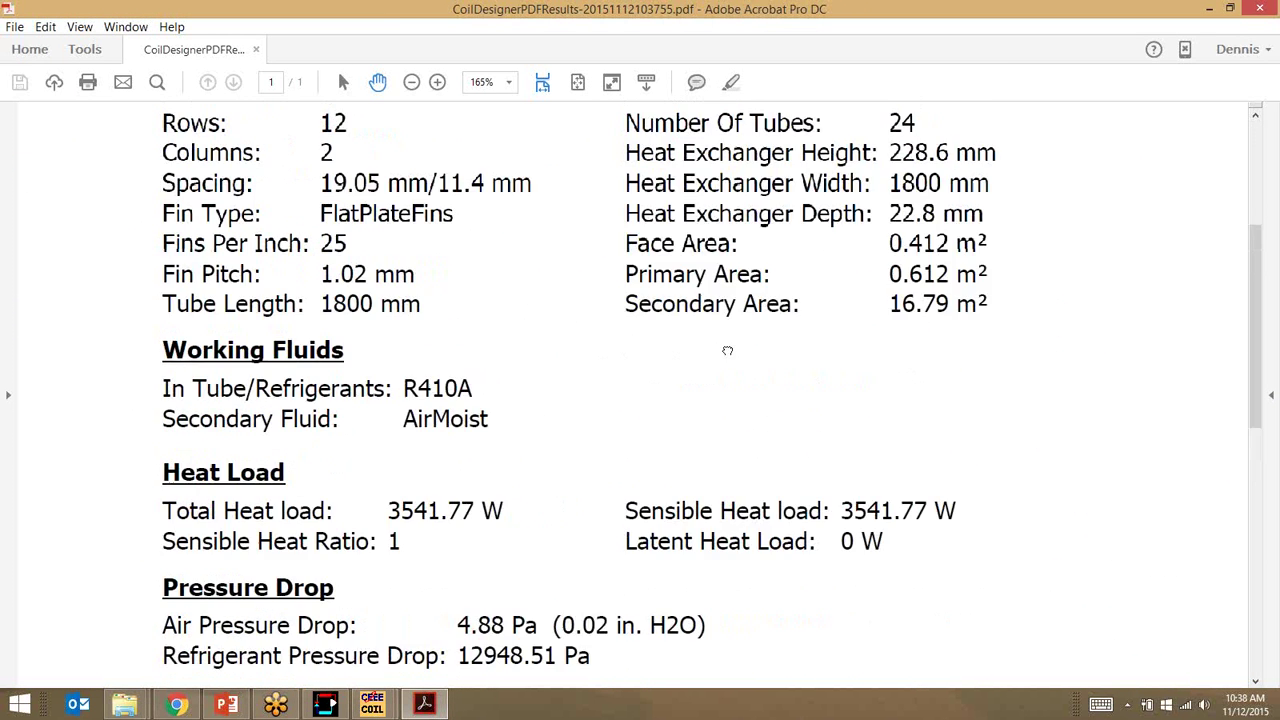
scroll(645, 521, "down", 3)
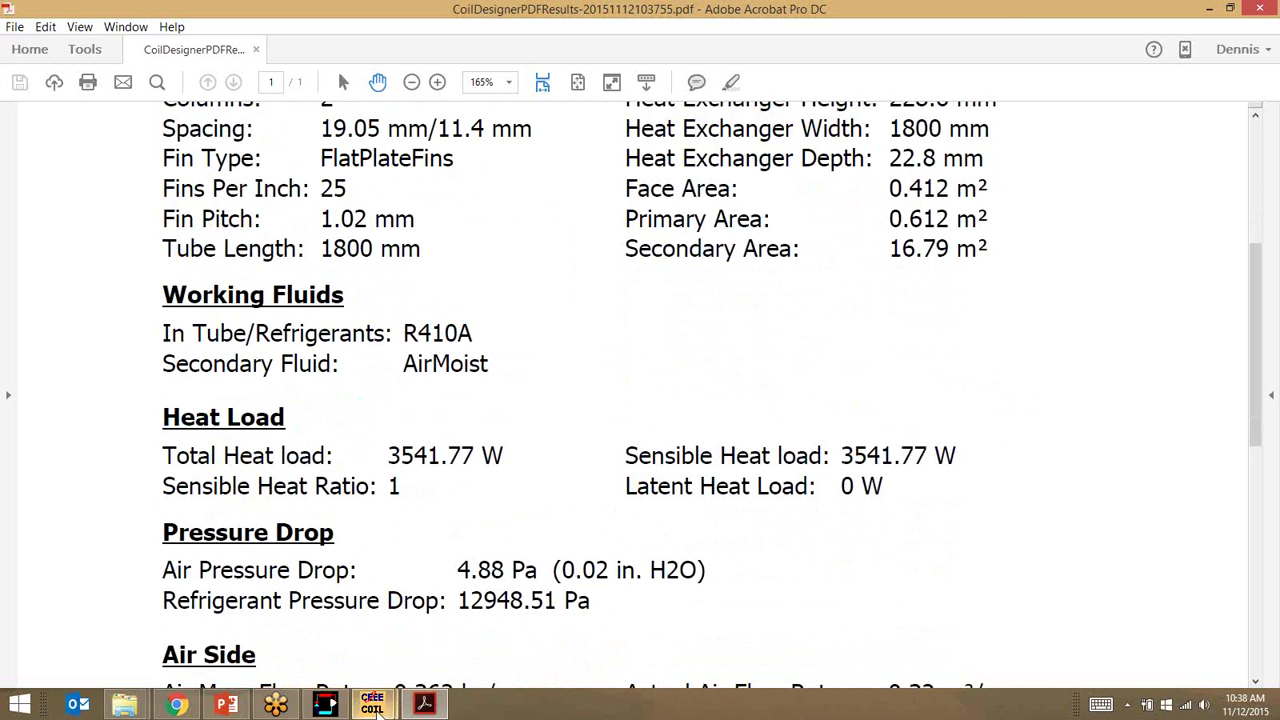
scroll(700, 220, "up", 1)
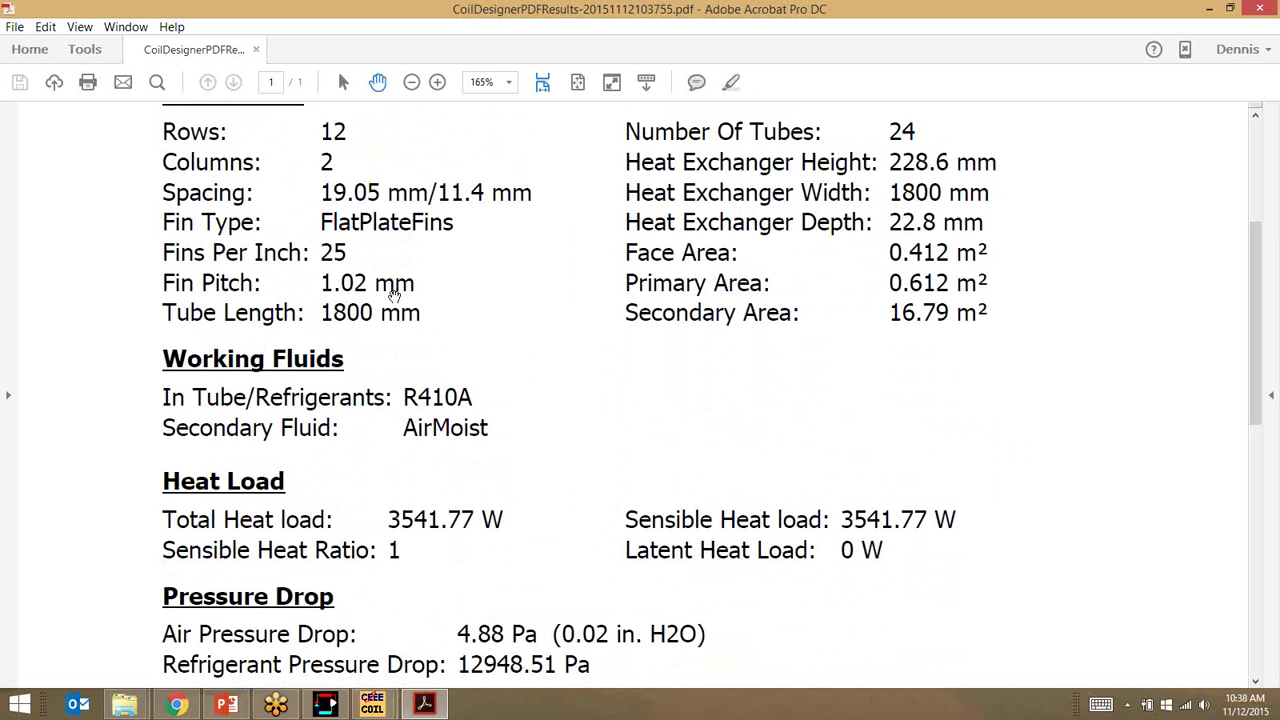
scroll(549, 480, "down", 10)
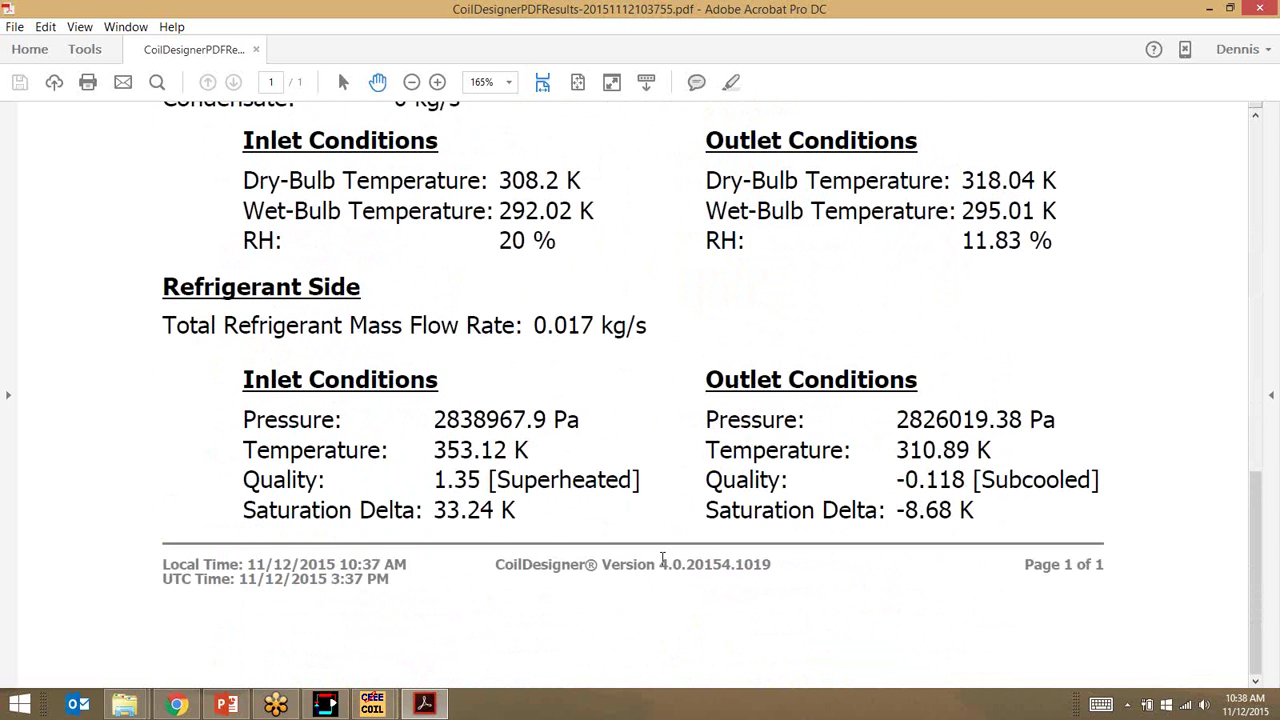
scroll(640, 560, "up", 5)
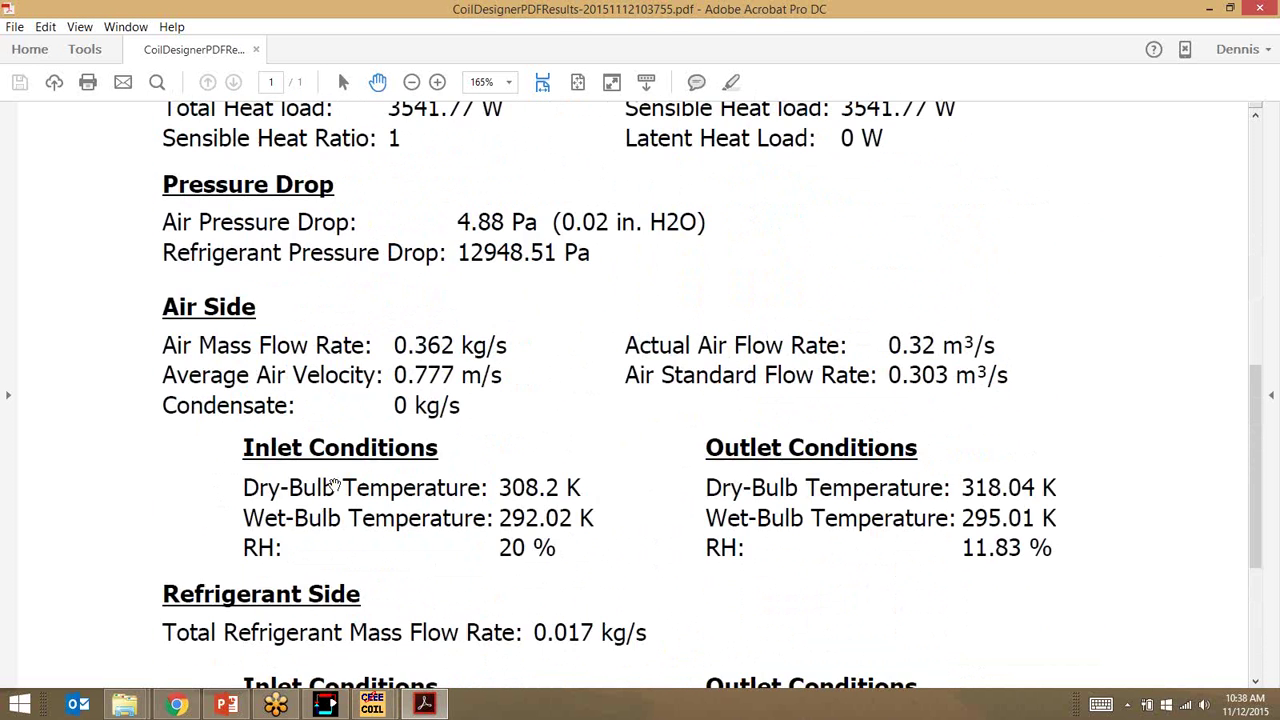
scroll(320, 450, "up", 3)
scroll(390, 291, "up", 3)
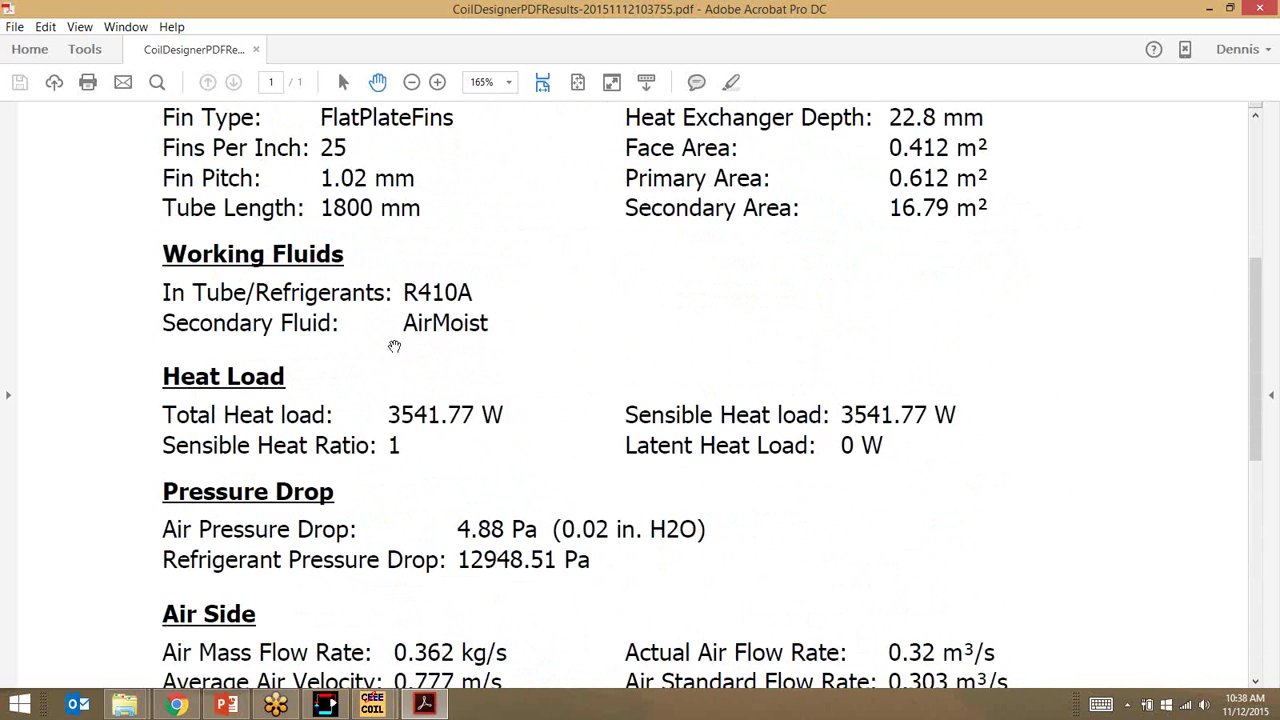
scroll(403, 369, "up", 1)
scroll(666, 296, "up", 3)
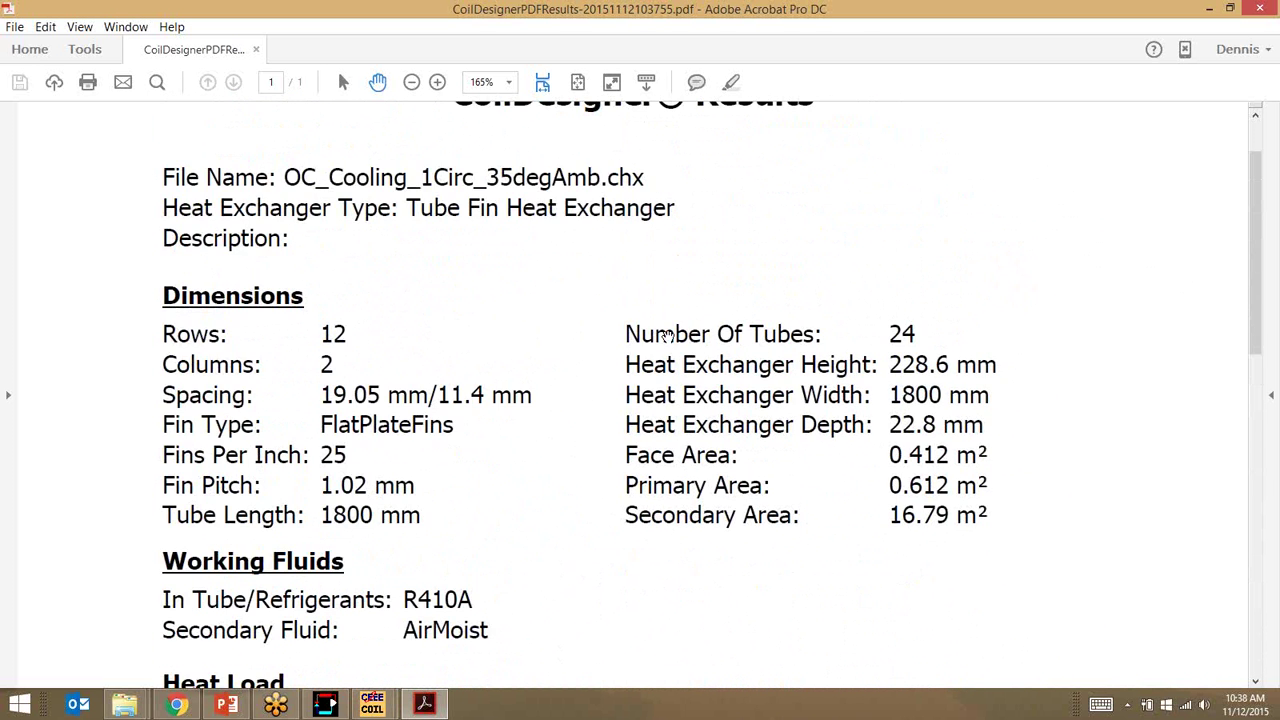
Recheck the PDF report from its dimensions down to the refrigerant outlet conditions, and close the report.
scroll(620, 380, "down", 4)
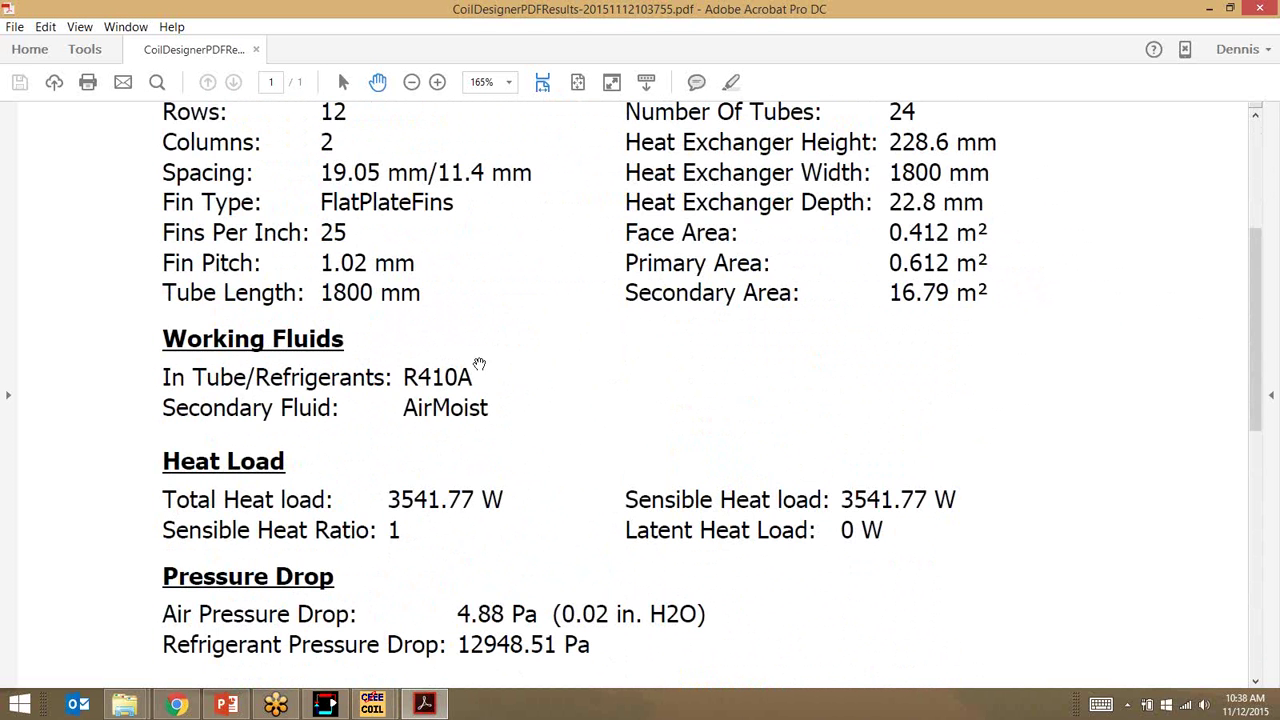
scroll(430, 564, "down", 3)
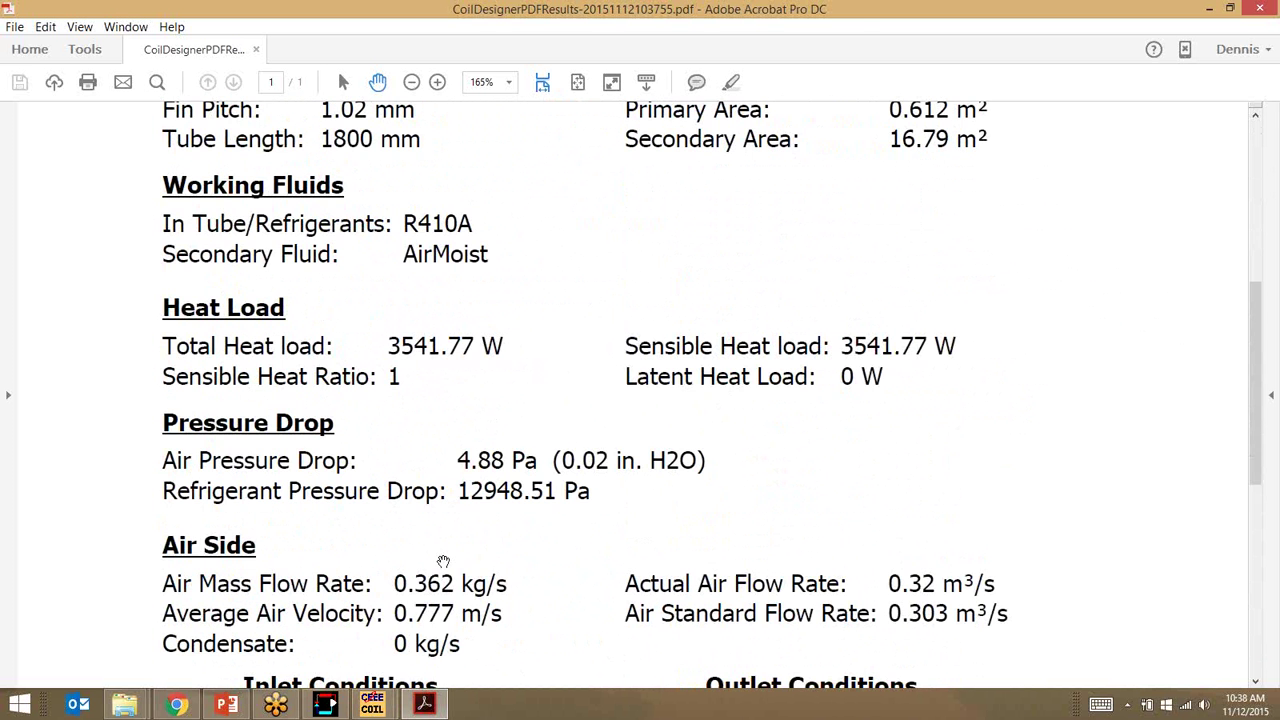
scroll(445, 567, "down", 9)
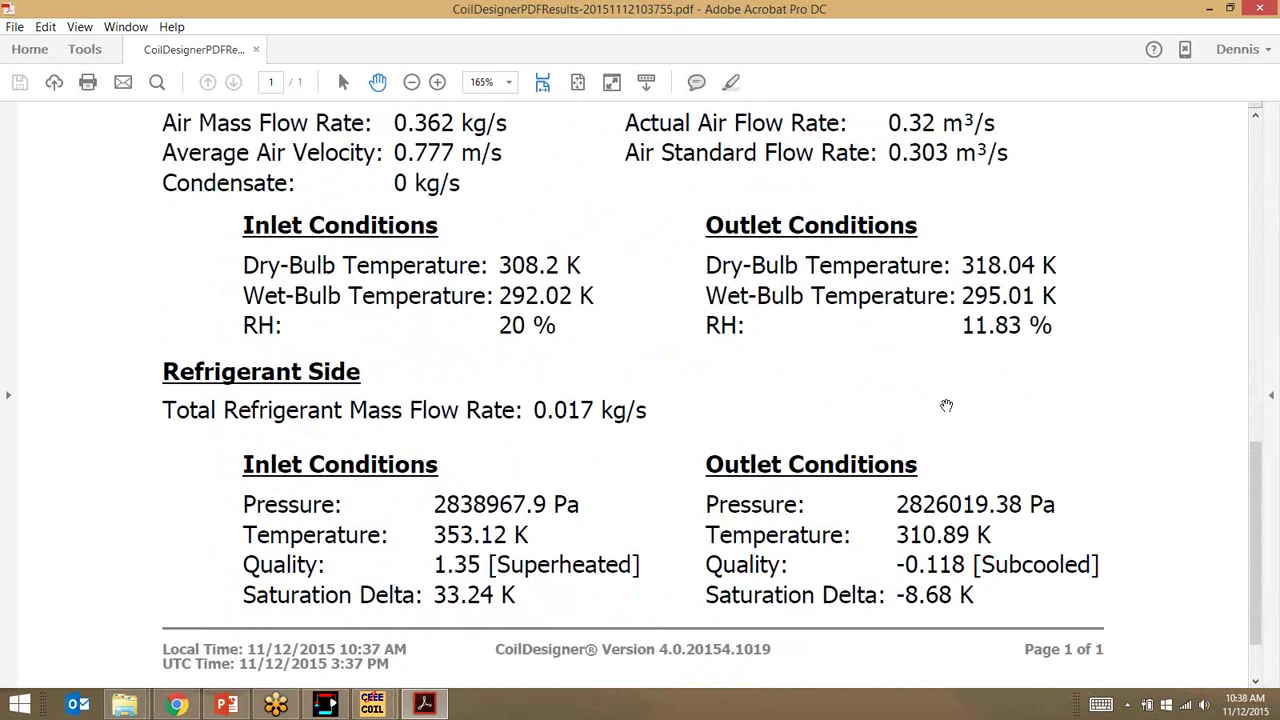
scroll(957, 474, "up", 17)
scroll(1000, 337, "down", 5)
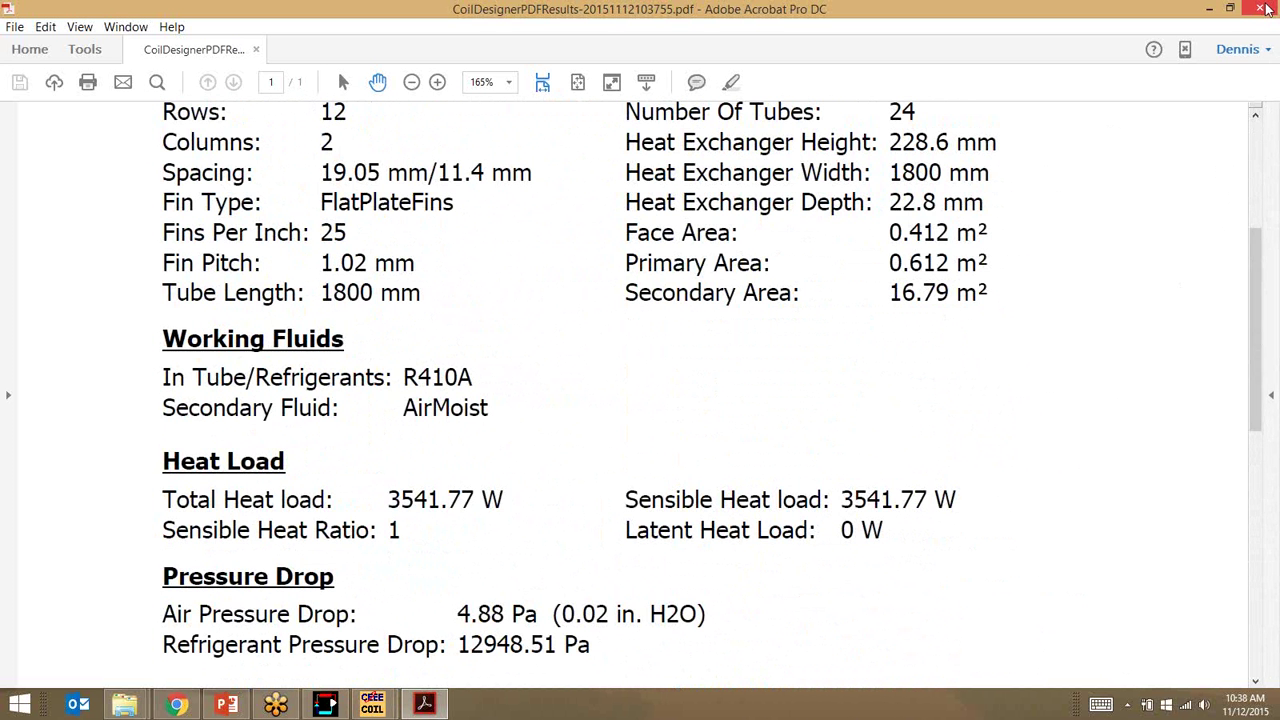
mouse_move(1262, 10)
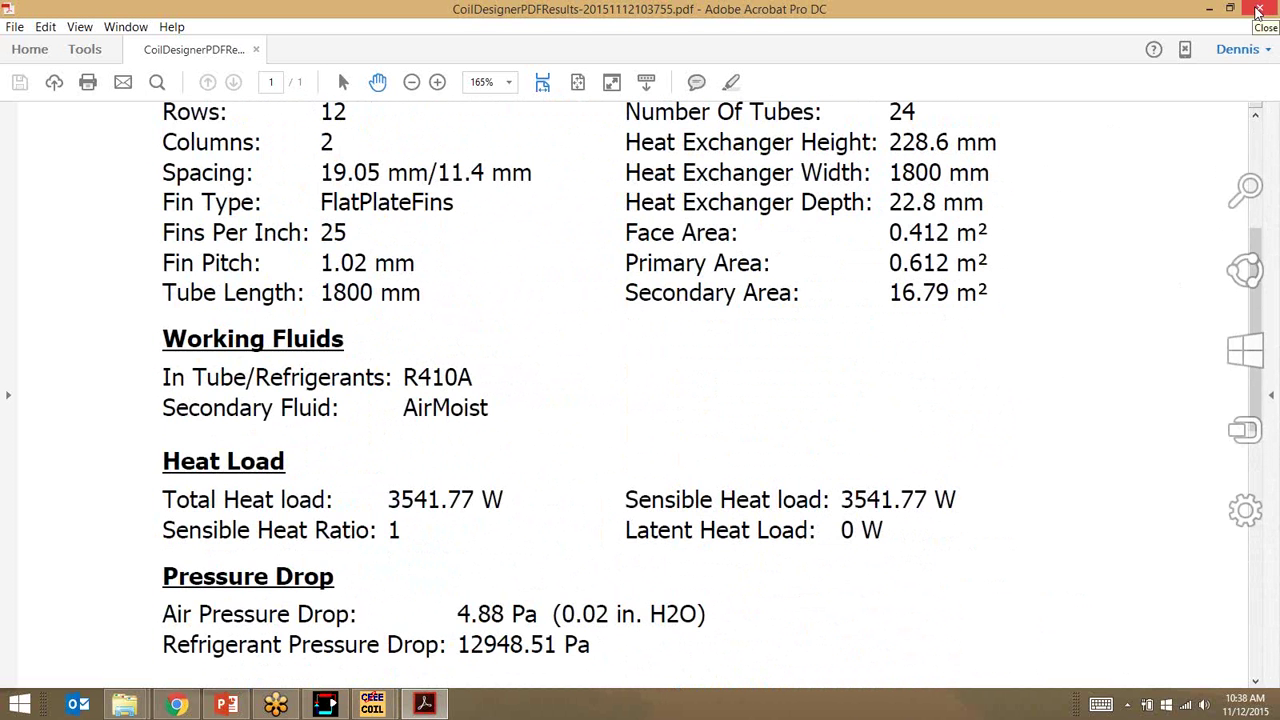
left_click(1258, 10)
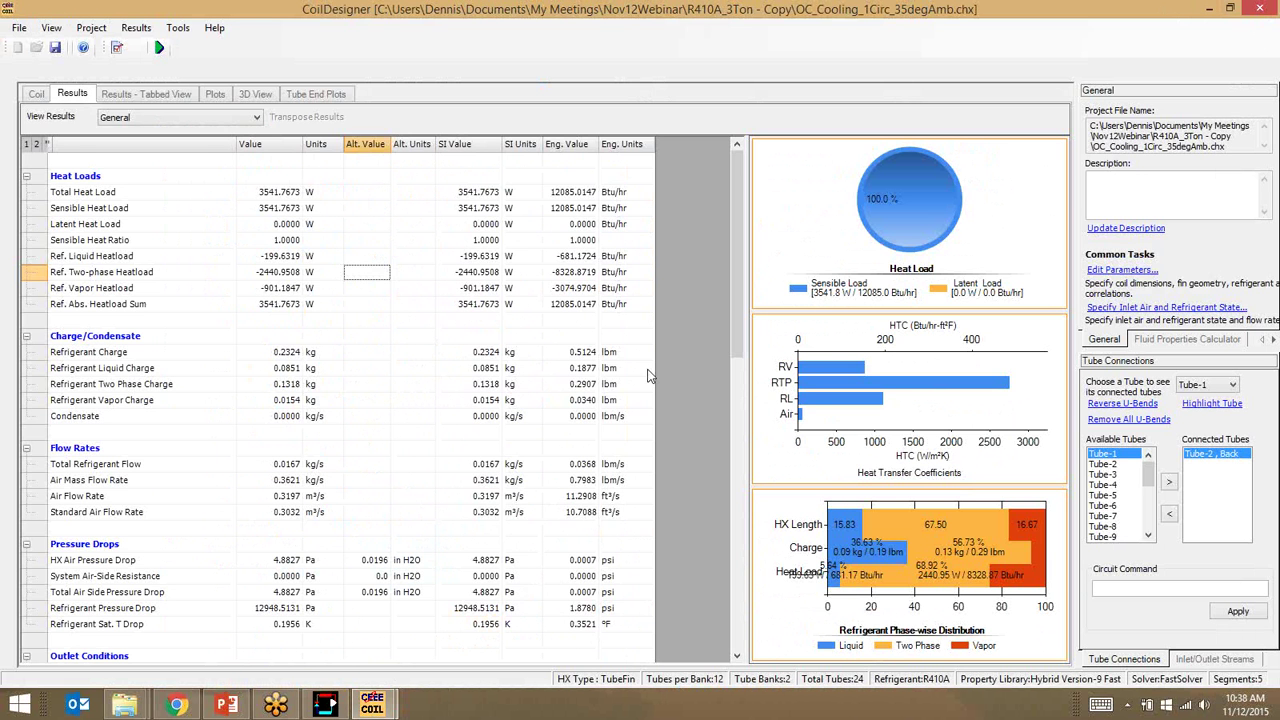
left_click(628, 368)
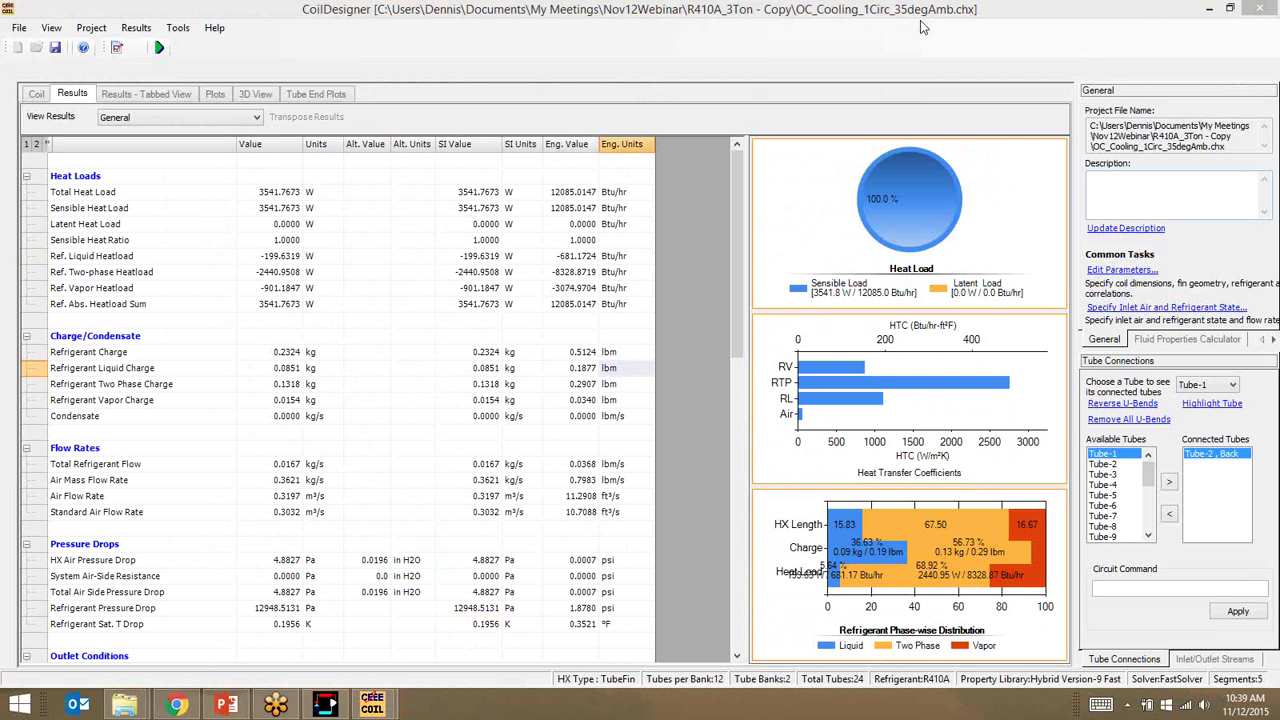
left_click(556, 273)
left_click(509, 325)
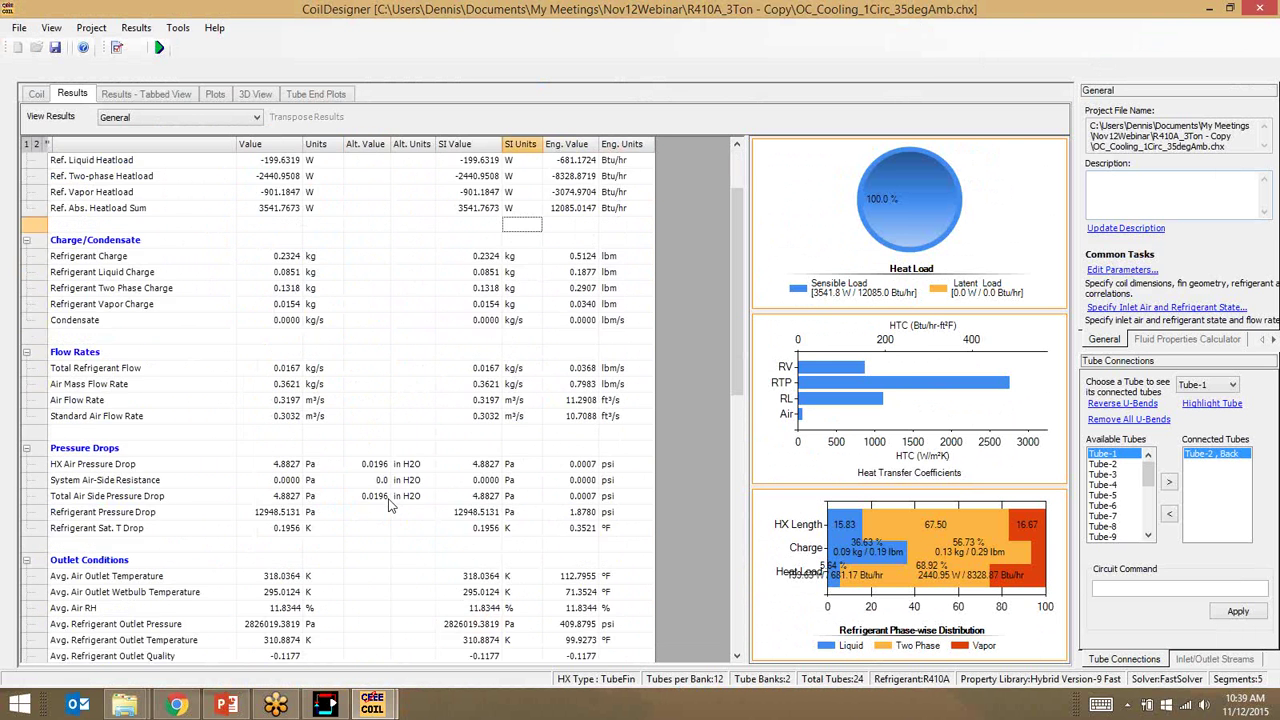
Switch all preferred units to the English set and rerun the coil simulation.
left_click(178, 28)
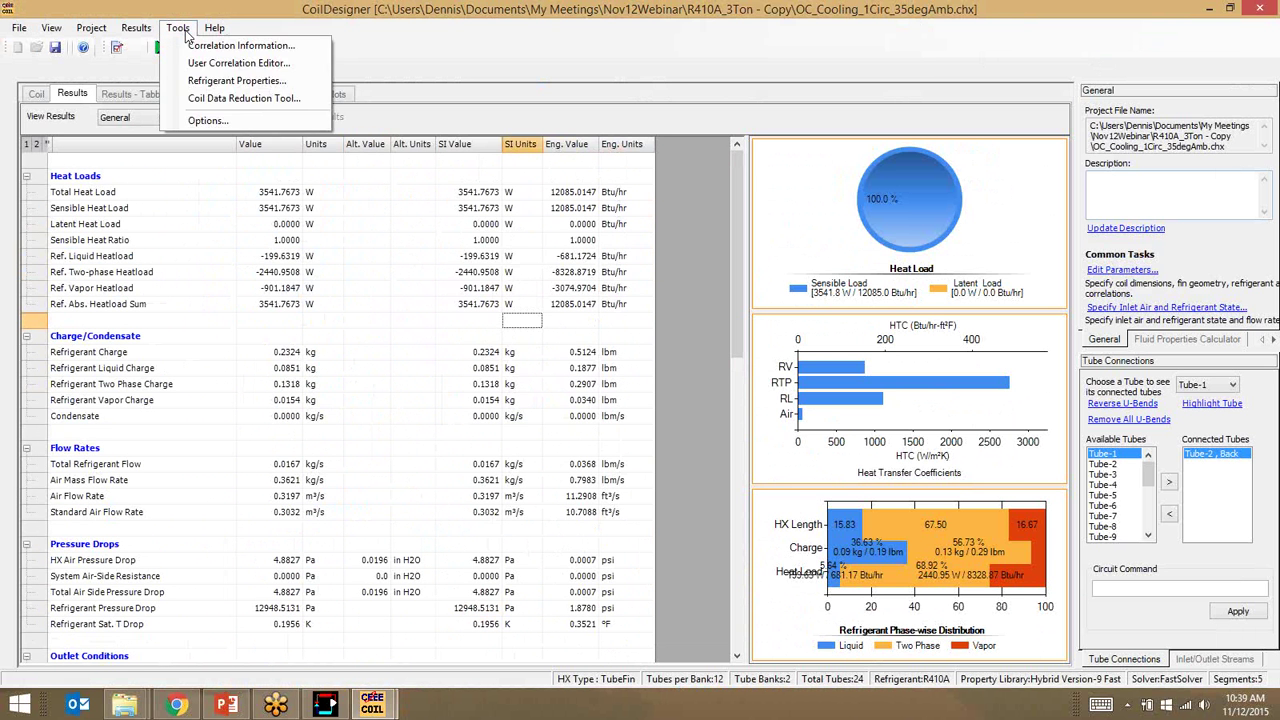
left_click(205, 120)
left_click(390, 228)
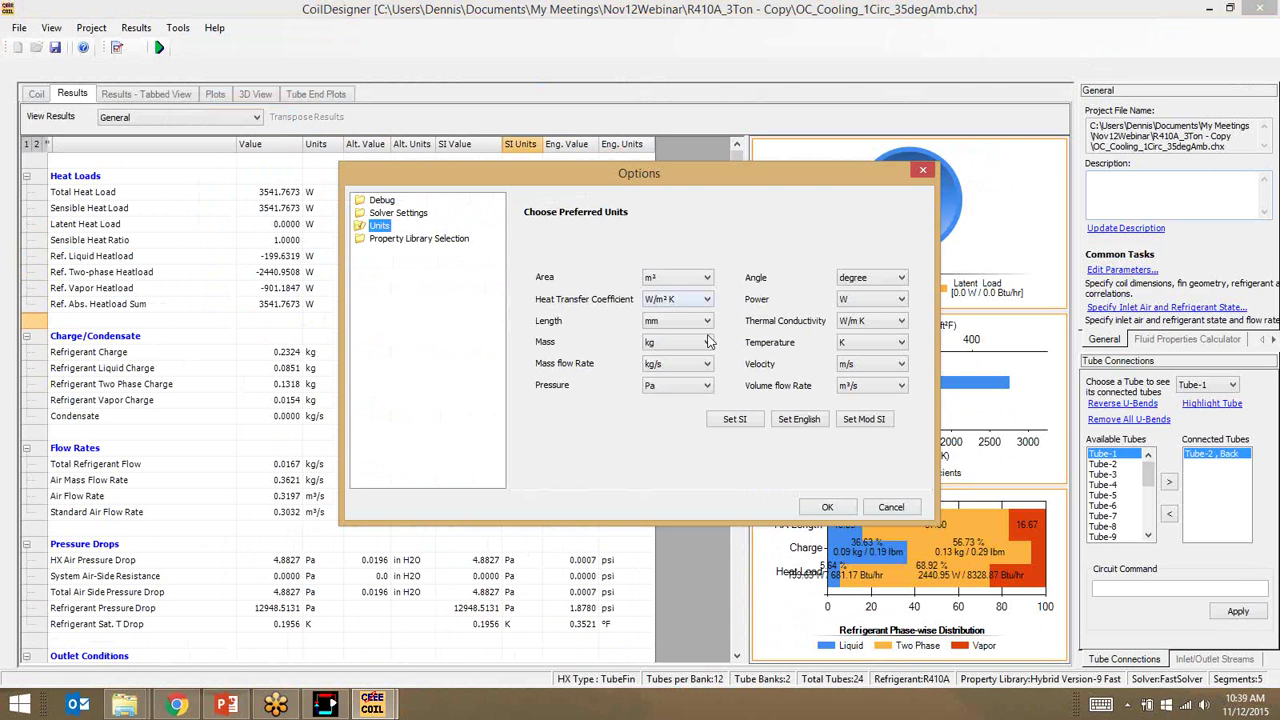
left_click(814, 426)
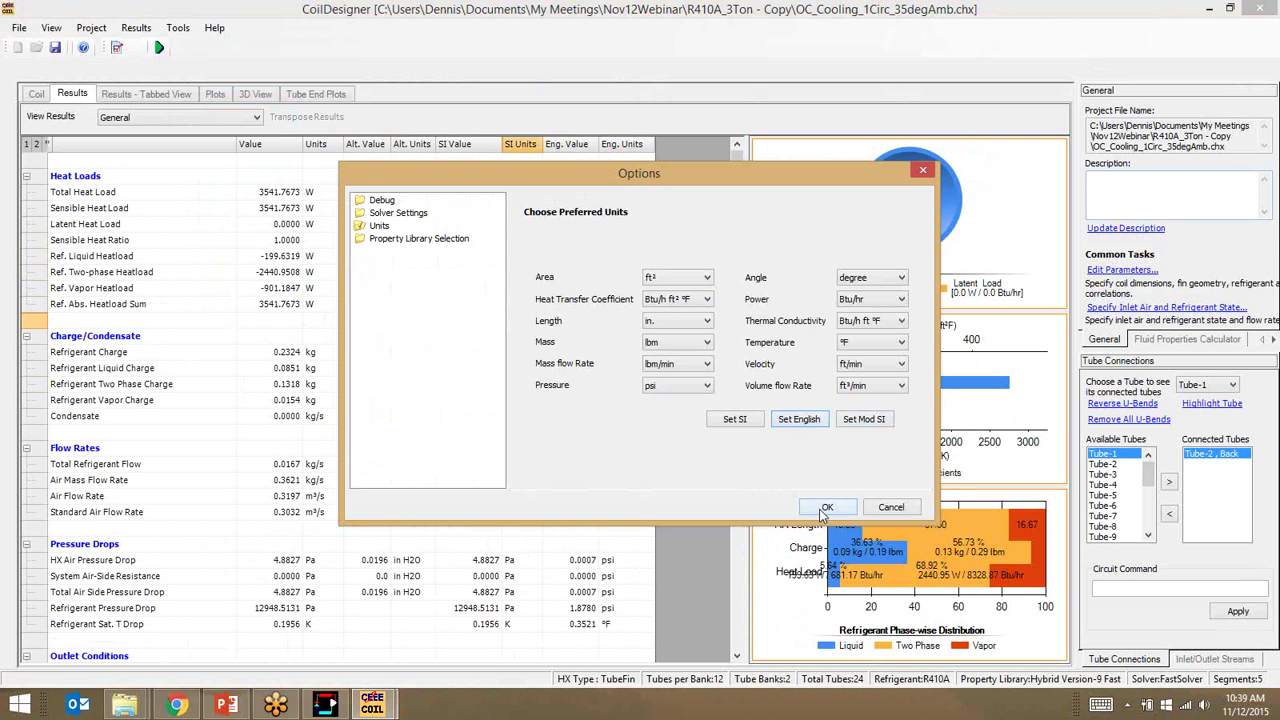
left_click(826, 508)
left_click(159, 48)
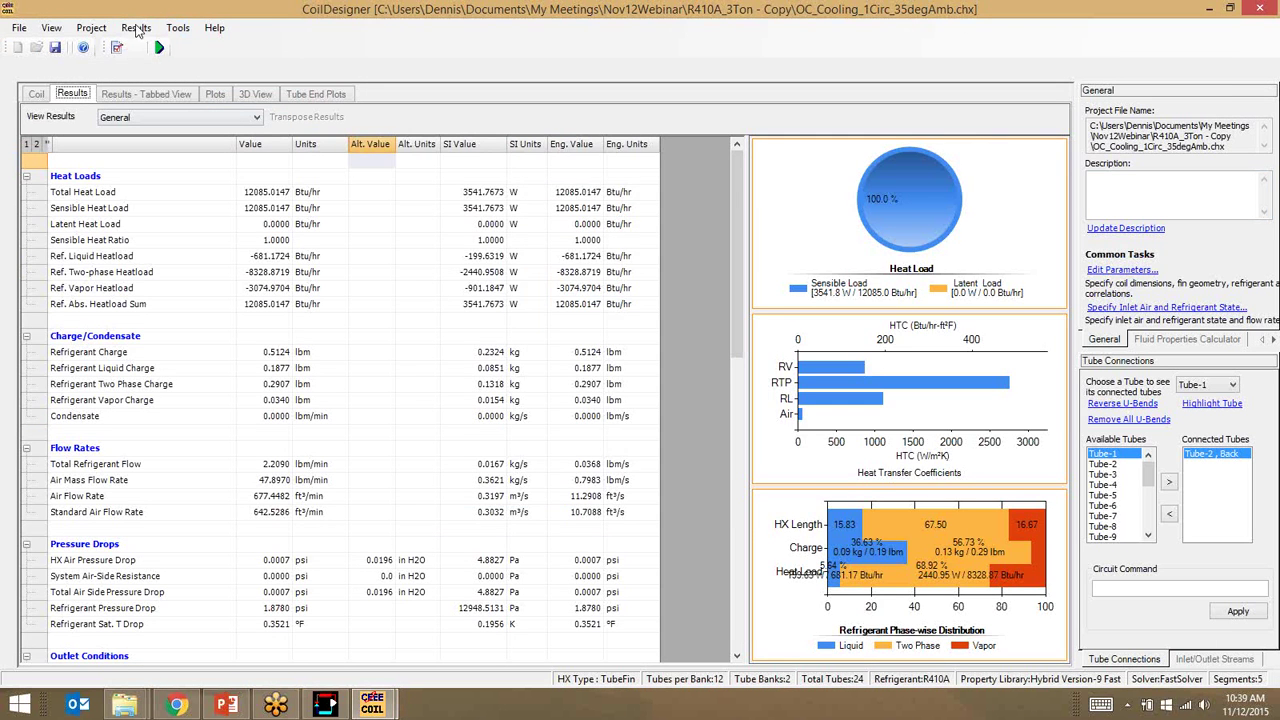
Export the coil results in English units as a new PDF report.
left_click(136, 28)
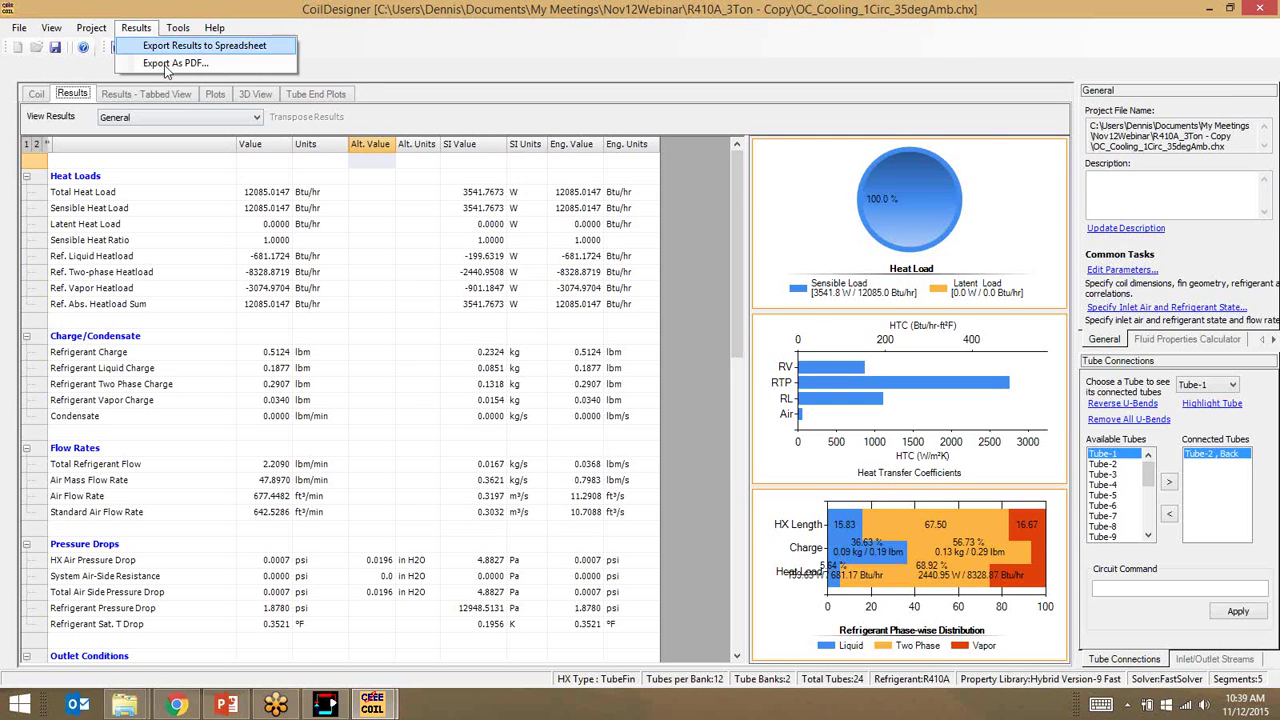
left_click(170, 63)
left_click(772, 508)
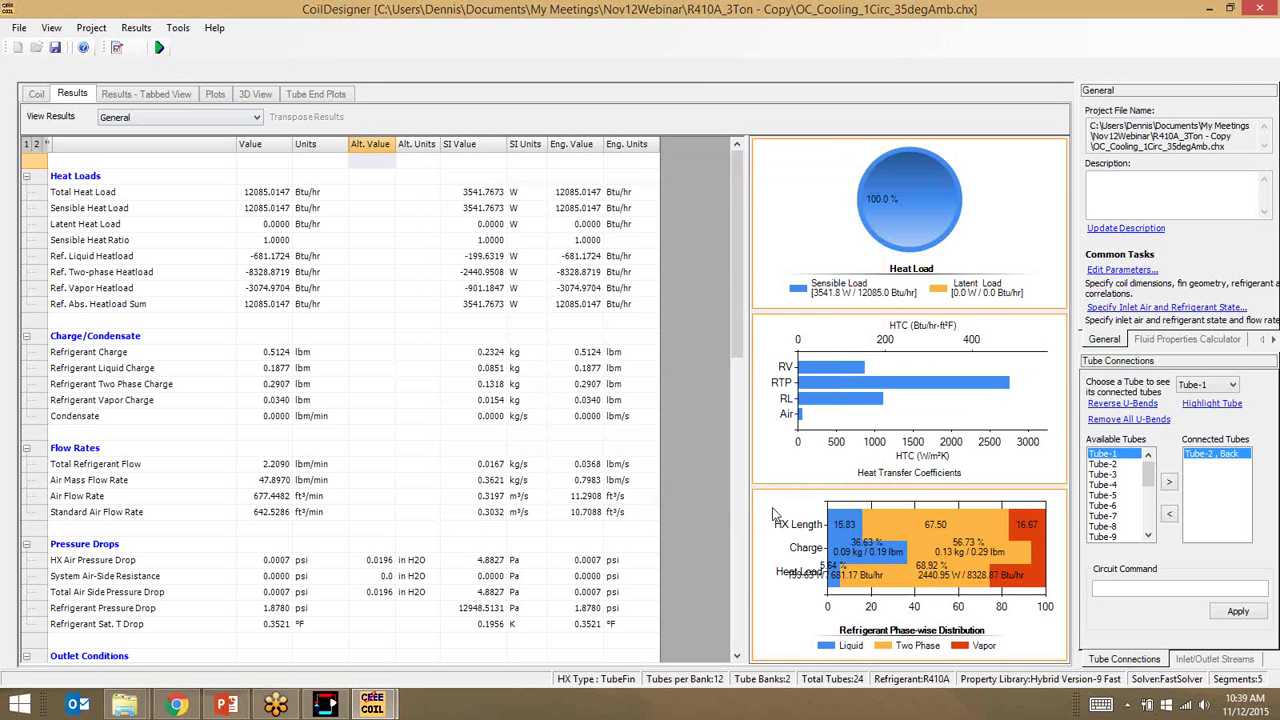
Review the English-unit report's dimensions and its air and refrigerant inlet and outlet conditions, and close the report.
scroll(784, 512, "down", 5)
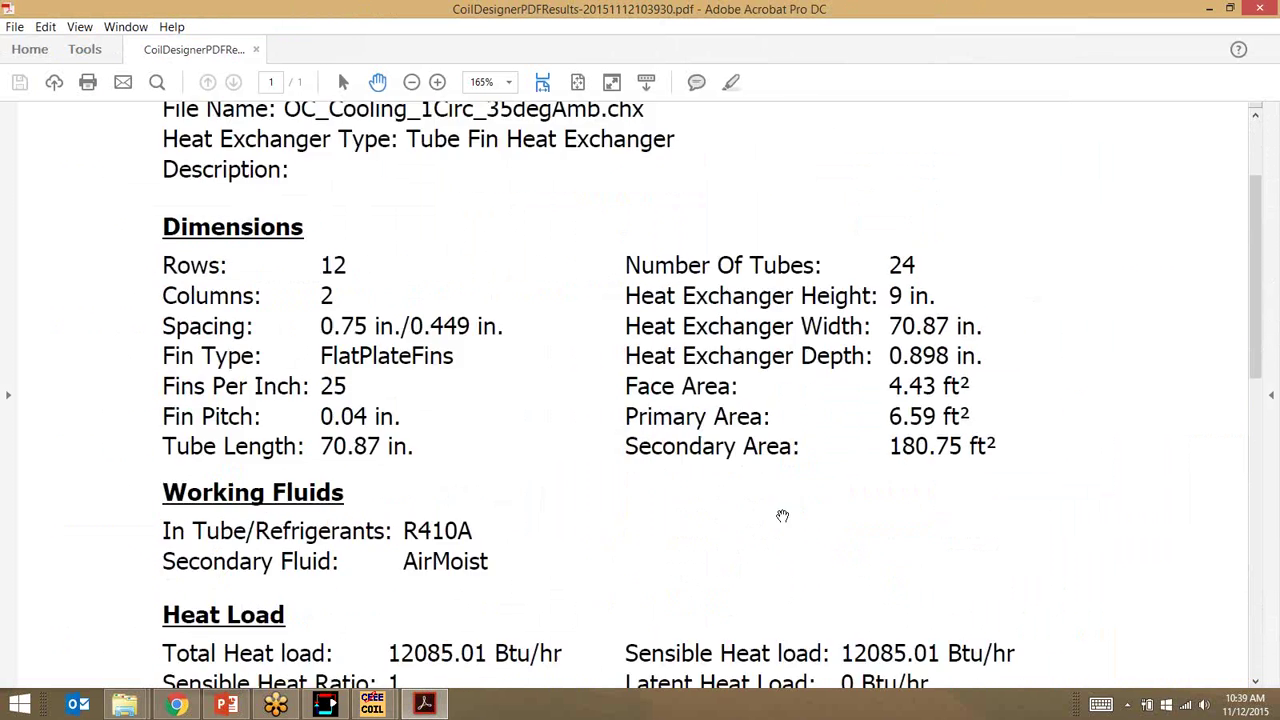
scroll(780, 520, "up", 3)
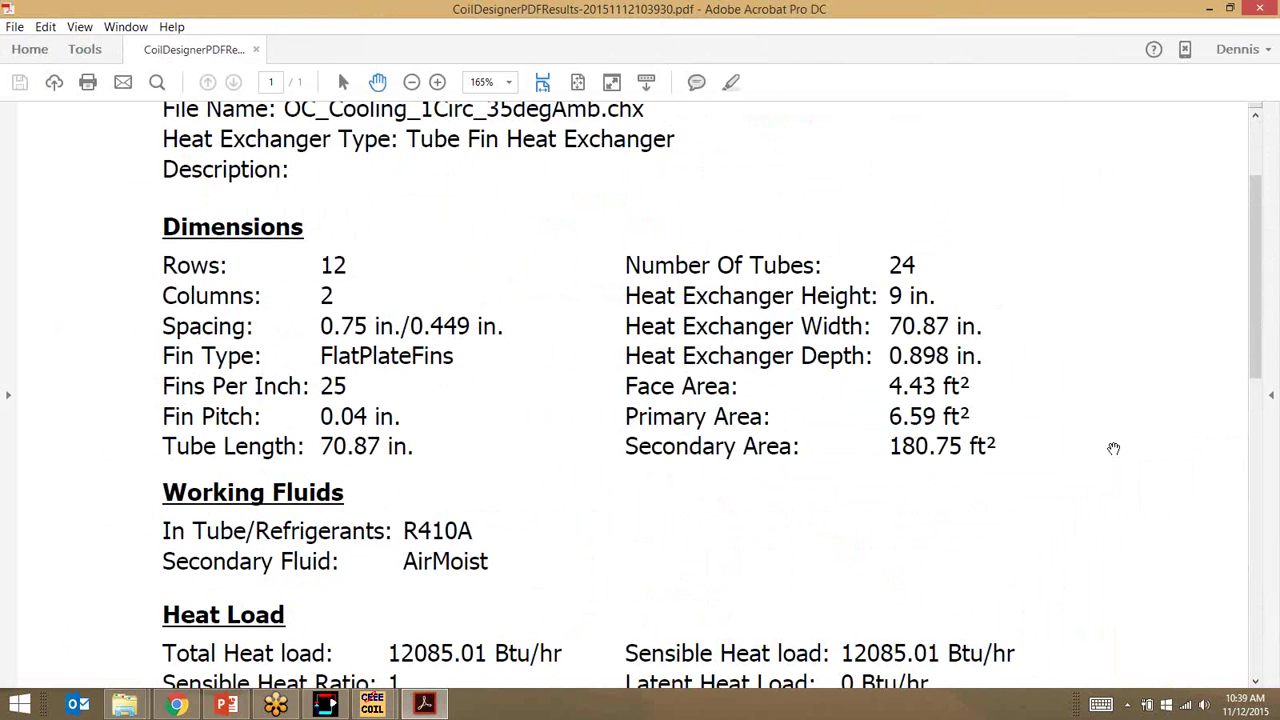
left_click_drag(1257, 278, 1277, 572)
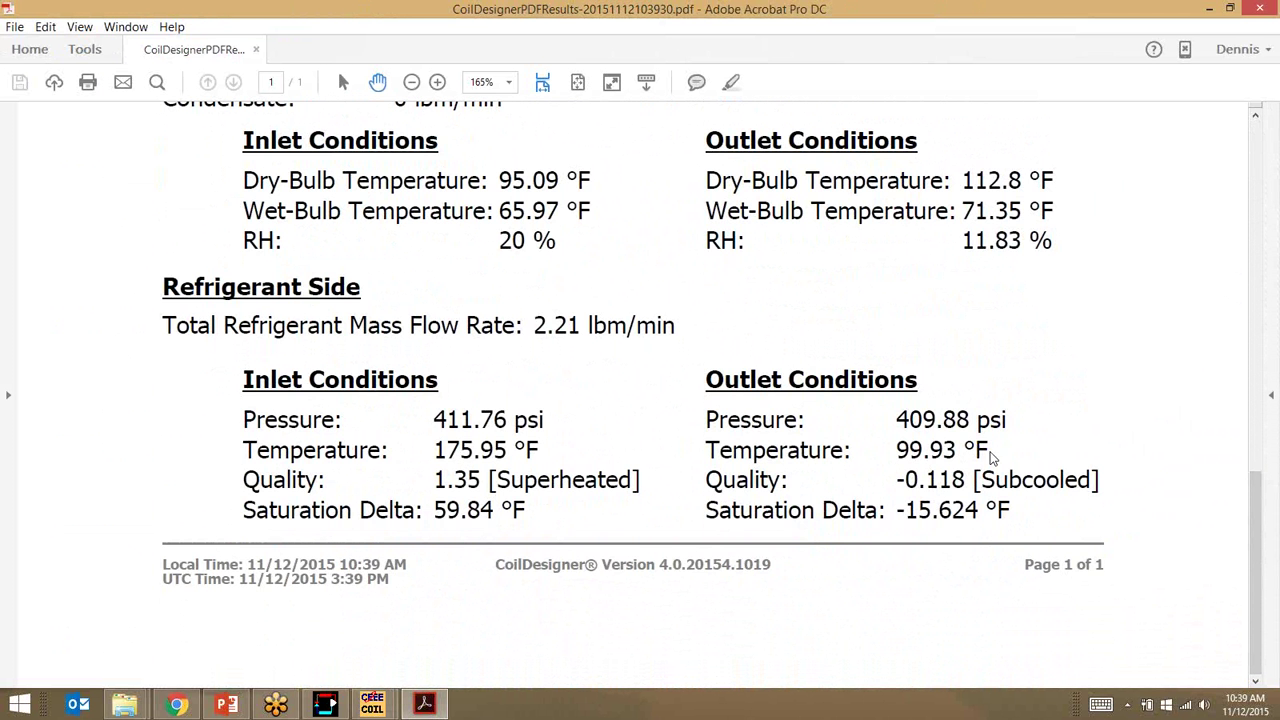
double_click(940, 12)
left_click_drag(763, 55, 623, 41)
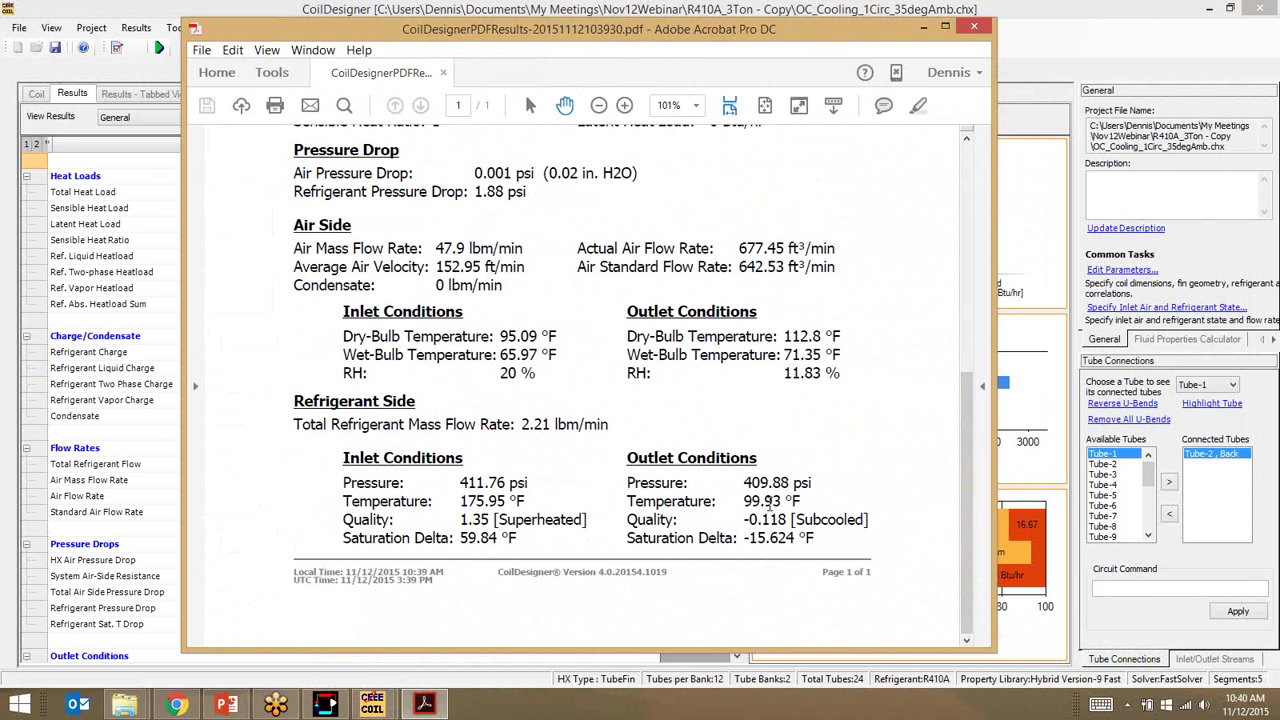
left_click_drag(797, 500, 455, 512)
left_click(427, 505)
left_click(973, 27)
Check the installed program version in the About information, and close it.
left_click(178, 27)
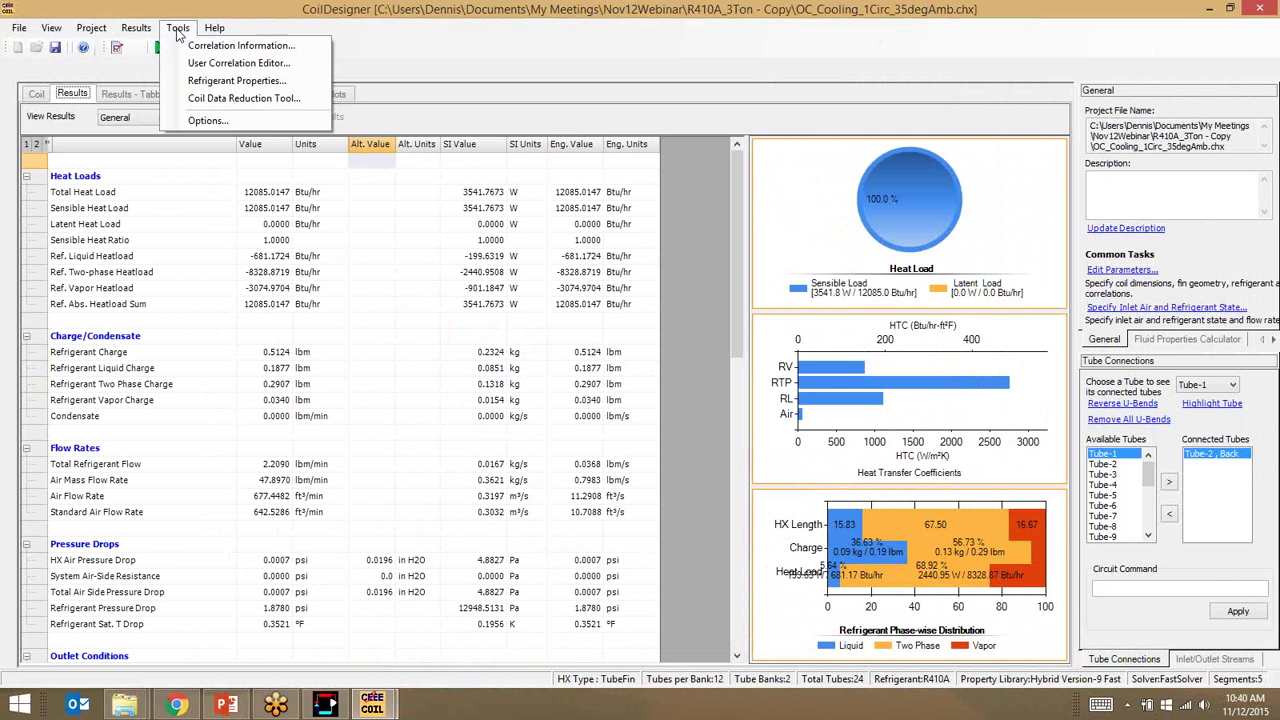
mouse_move(214, 27)
left_click(232, 85)
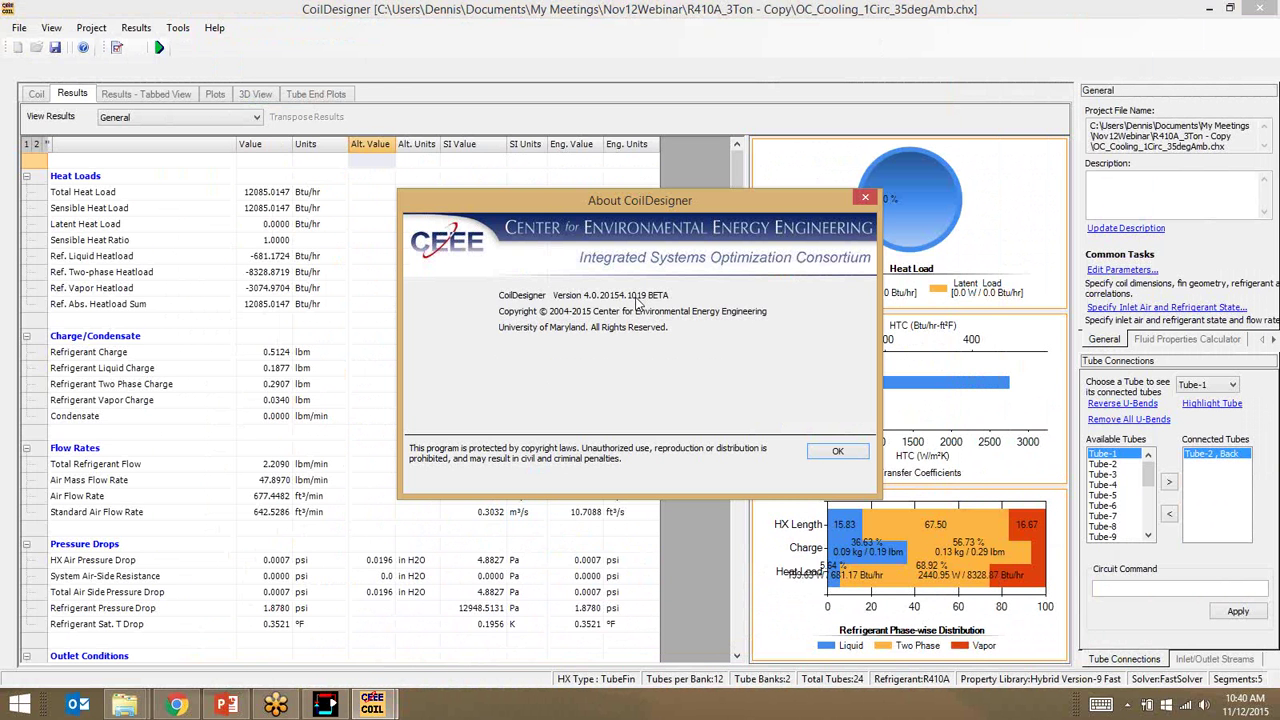
left_click(866, 198)
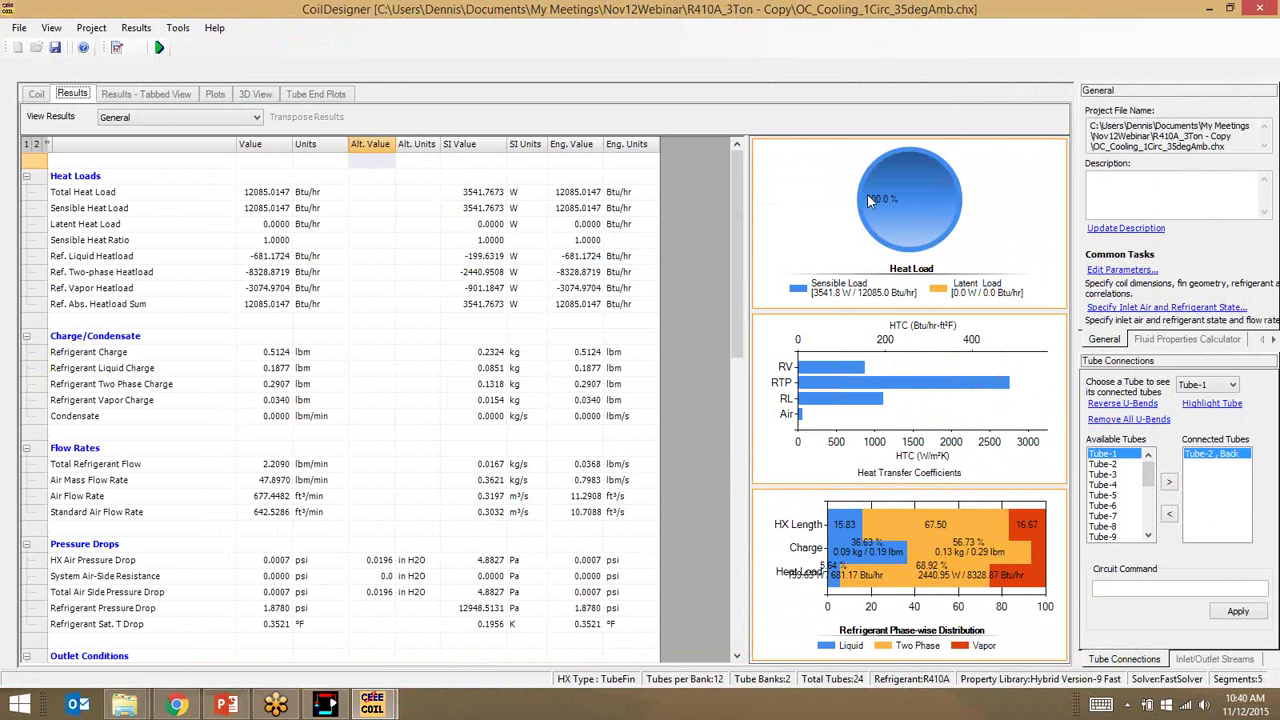
left_click(372, 192)
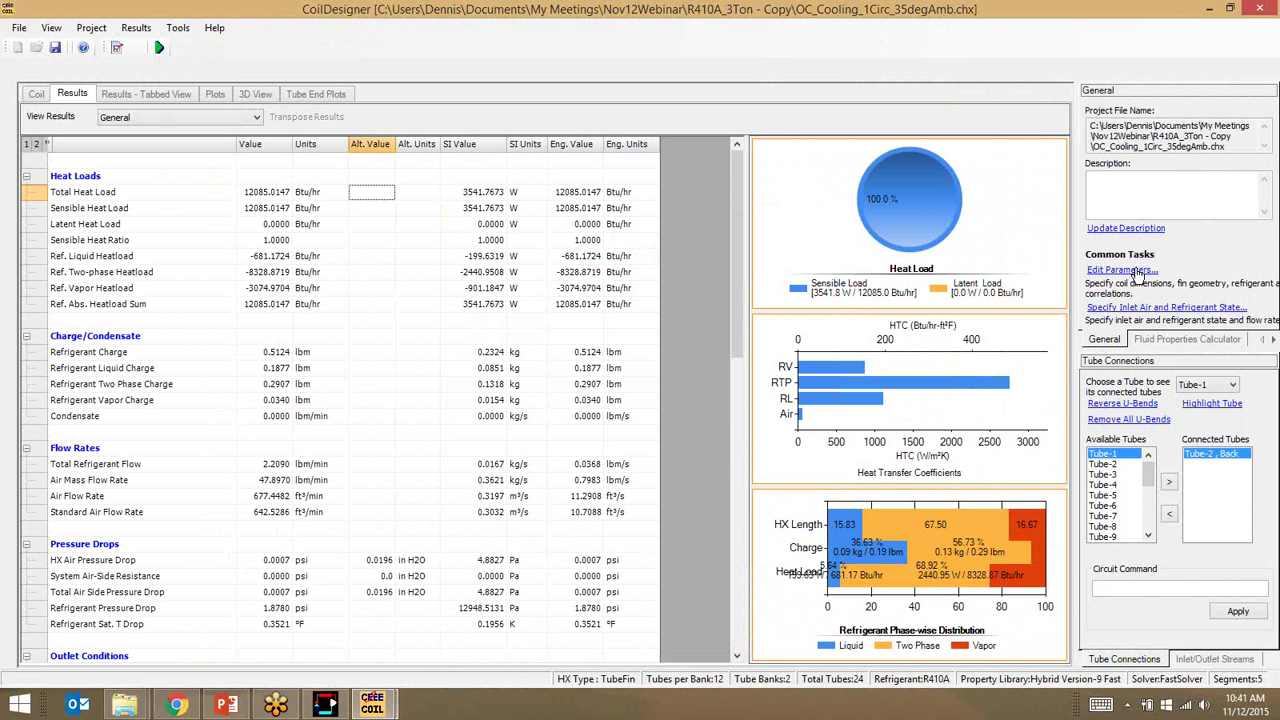
left_click(534, 306)
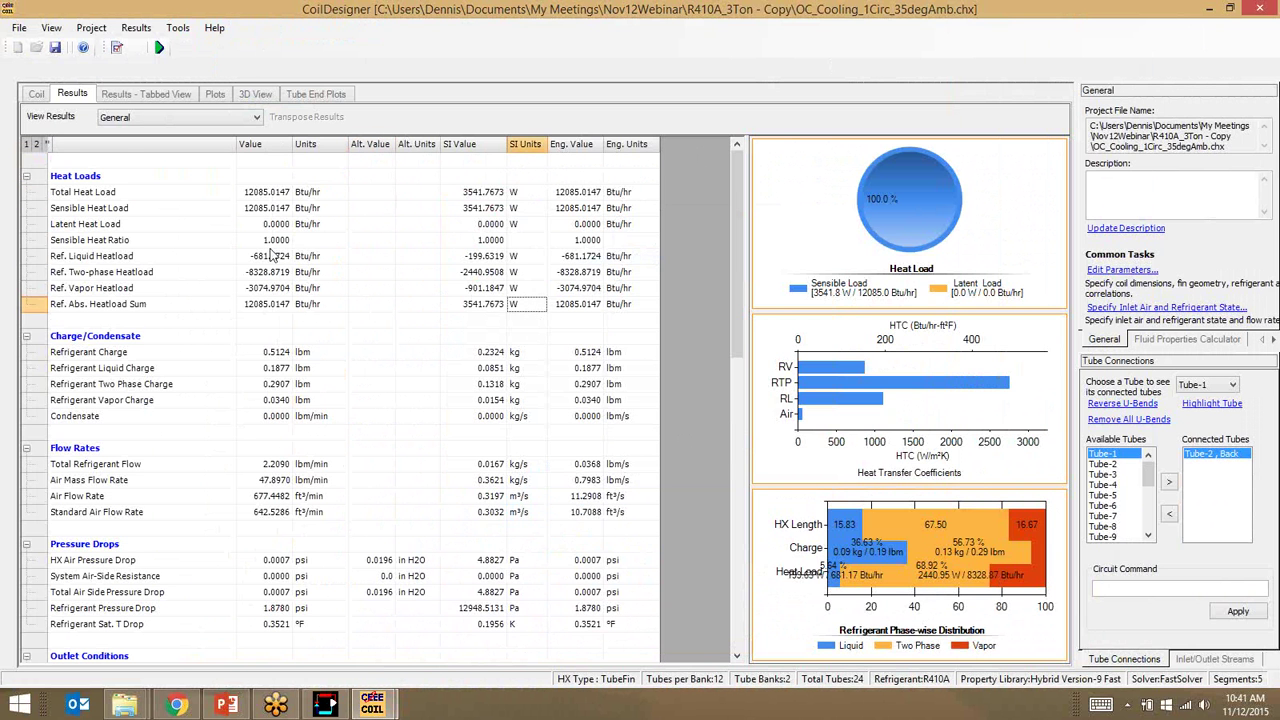
left_click(268, 252)
left_click(122, 158)
Open the parametric analysis with parallel evaluation and enlarge its window to show more input parameters.
left_click(92, 30)
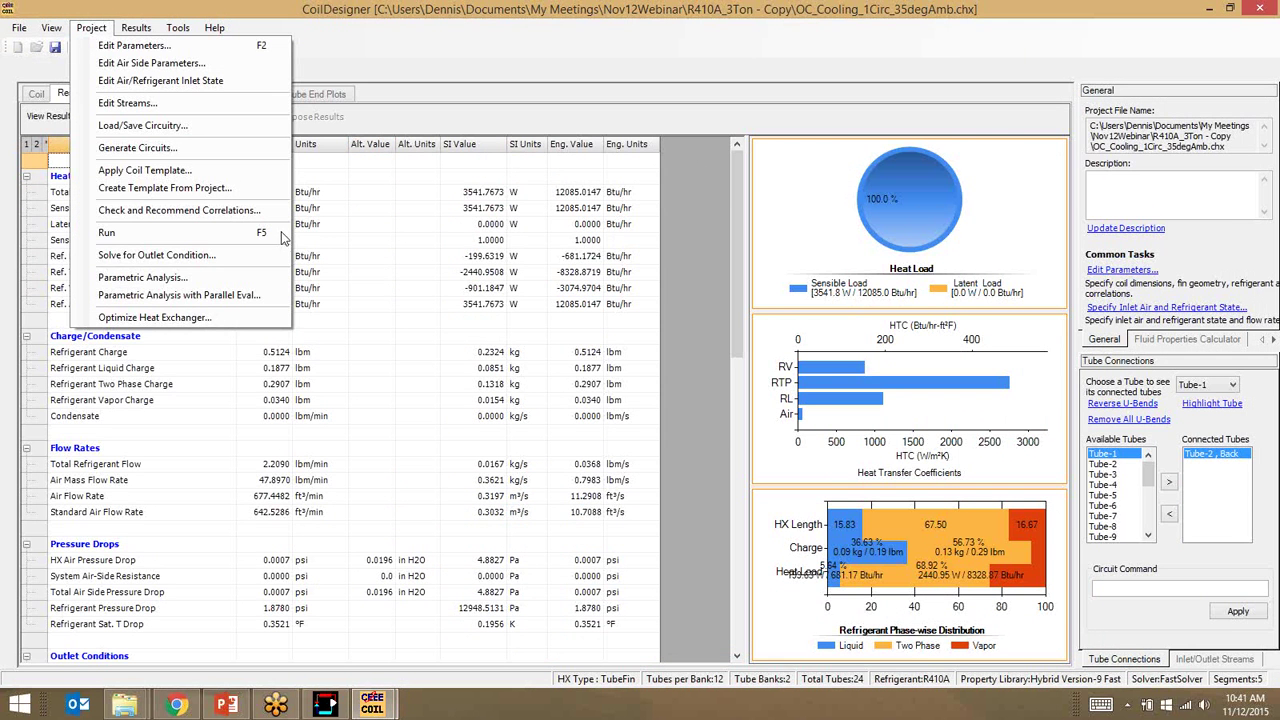
left_click(260, 296)
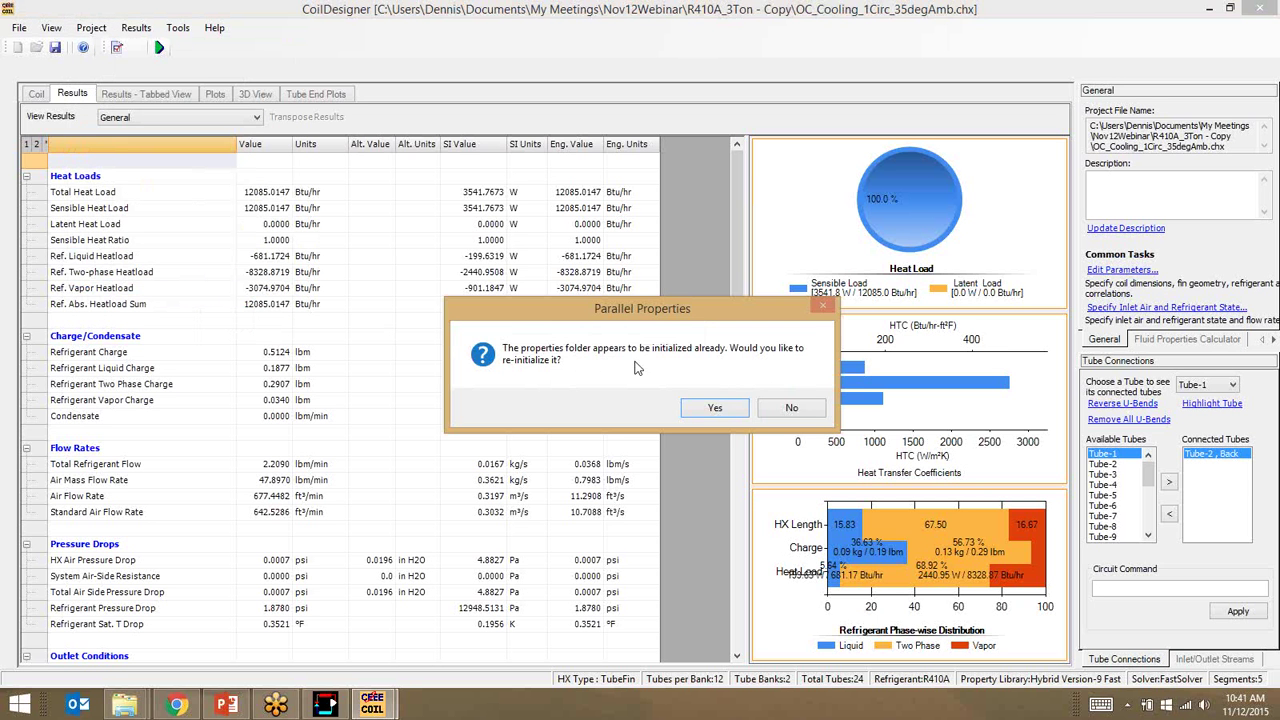
left_click(697, 409)
left_click(760, 410)
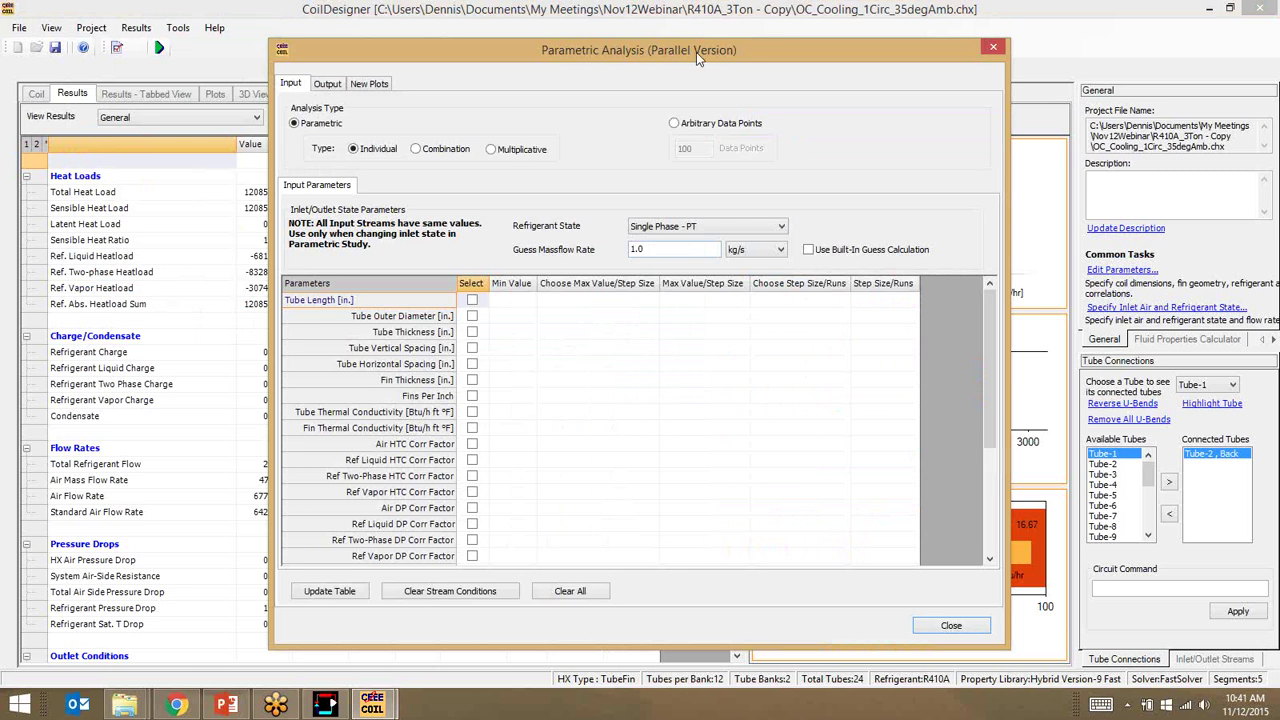
left_click_drag(696, 52, 624, 42)
left_click_drag(912, 348, 956, 350)
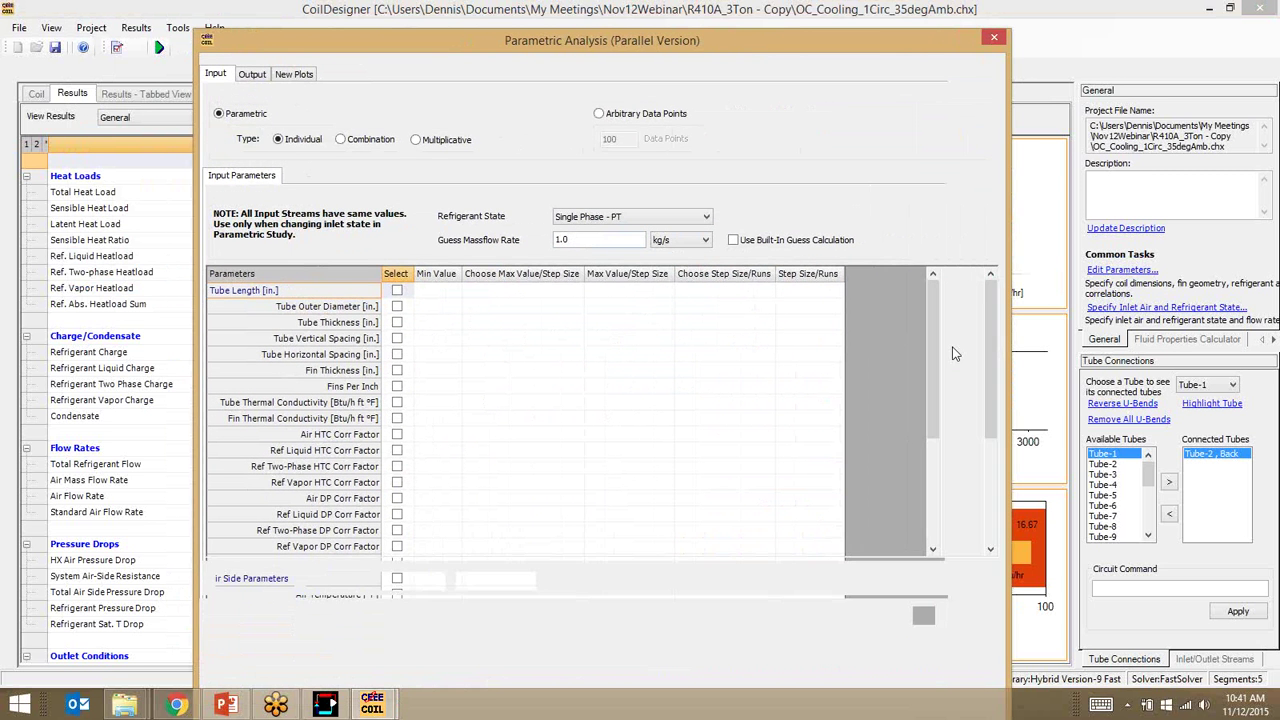
left_click_drag(788, 50, 772, 27)
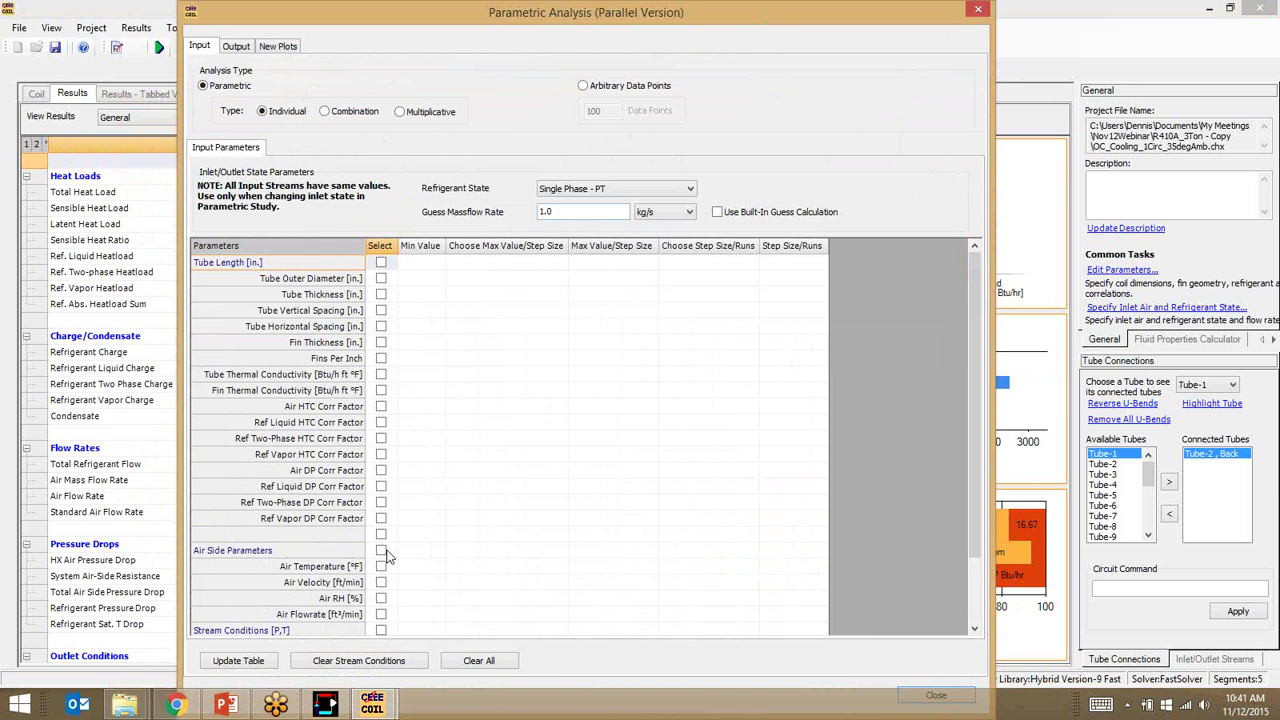
Select Air Temperature among the air side parameters as a study variable, and close the parametric analysis.
left_click_drag(973, 519, 973, 583)
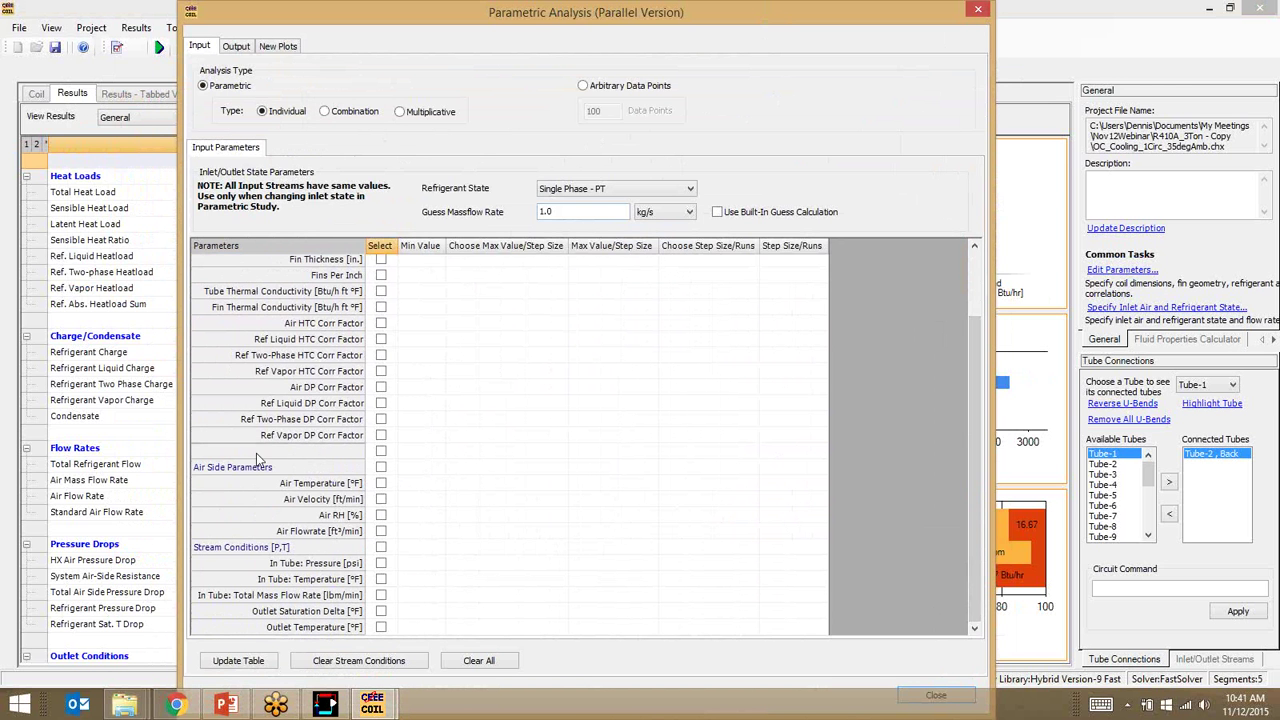
left_click(381, 484)
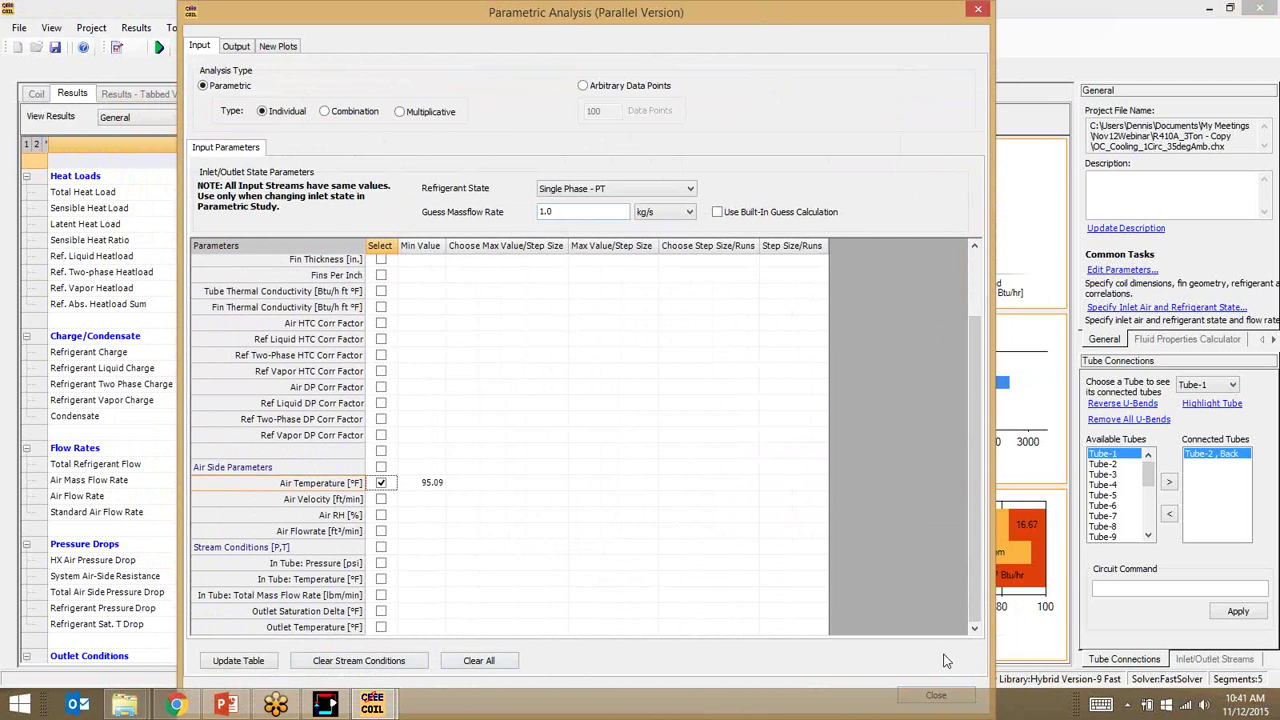
left_click(978, 10)
Set all preferred units to the SI set.
left_click(177, 28)
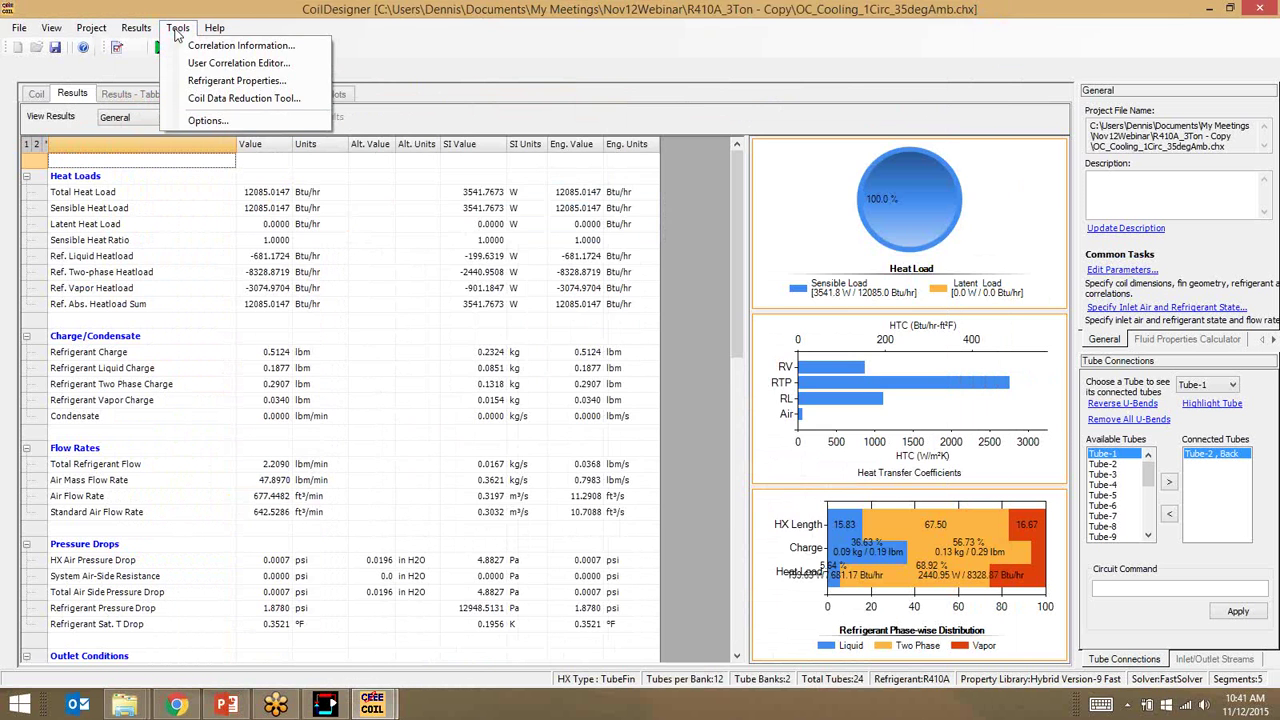
left_click(200, 122)
left_click(379, 226)
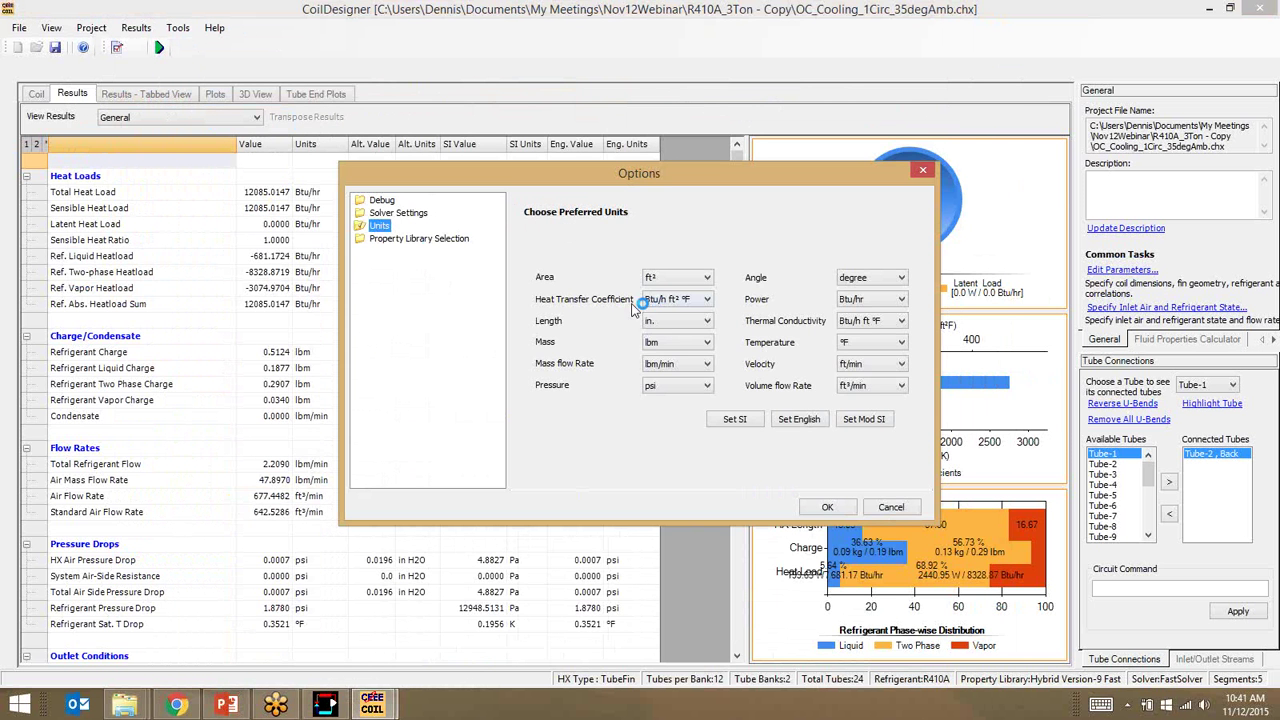
left_click(731, 421)
left_click(840, 512)
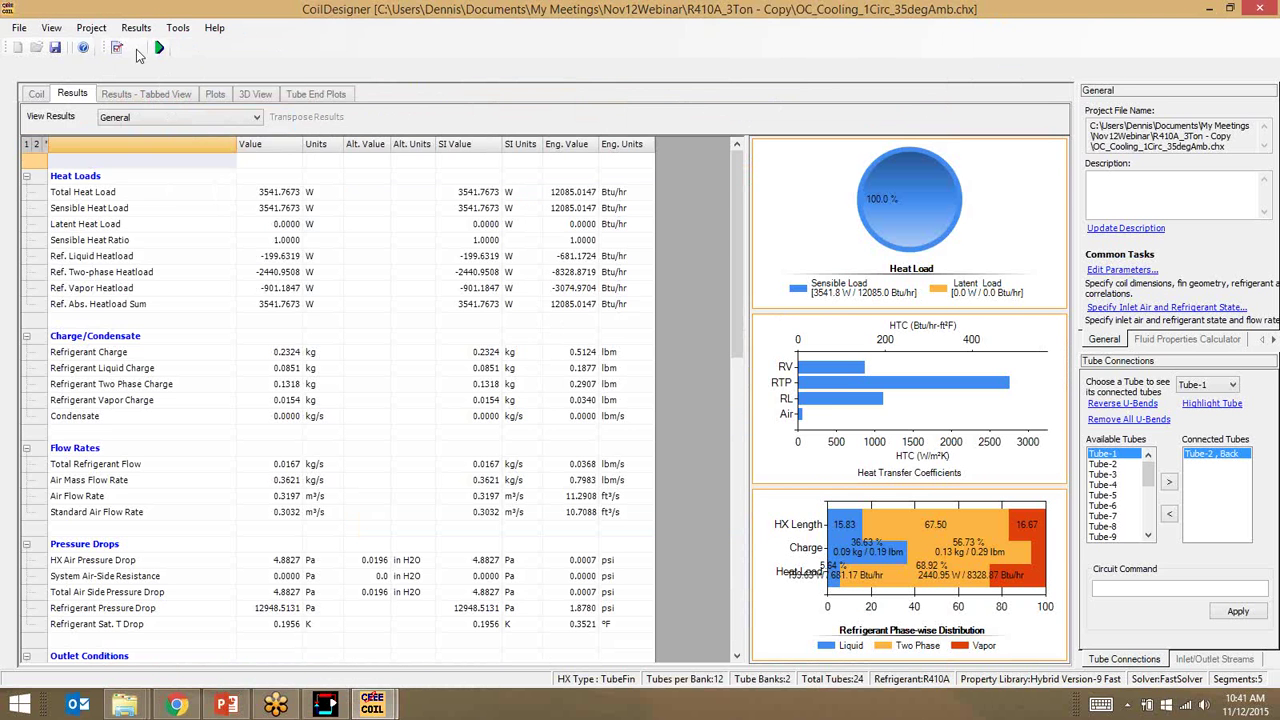
Reopen the parametric analysis with parallel evaluation using the SI units.
left_click(91, 28)
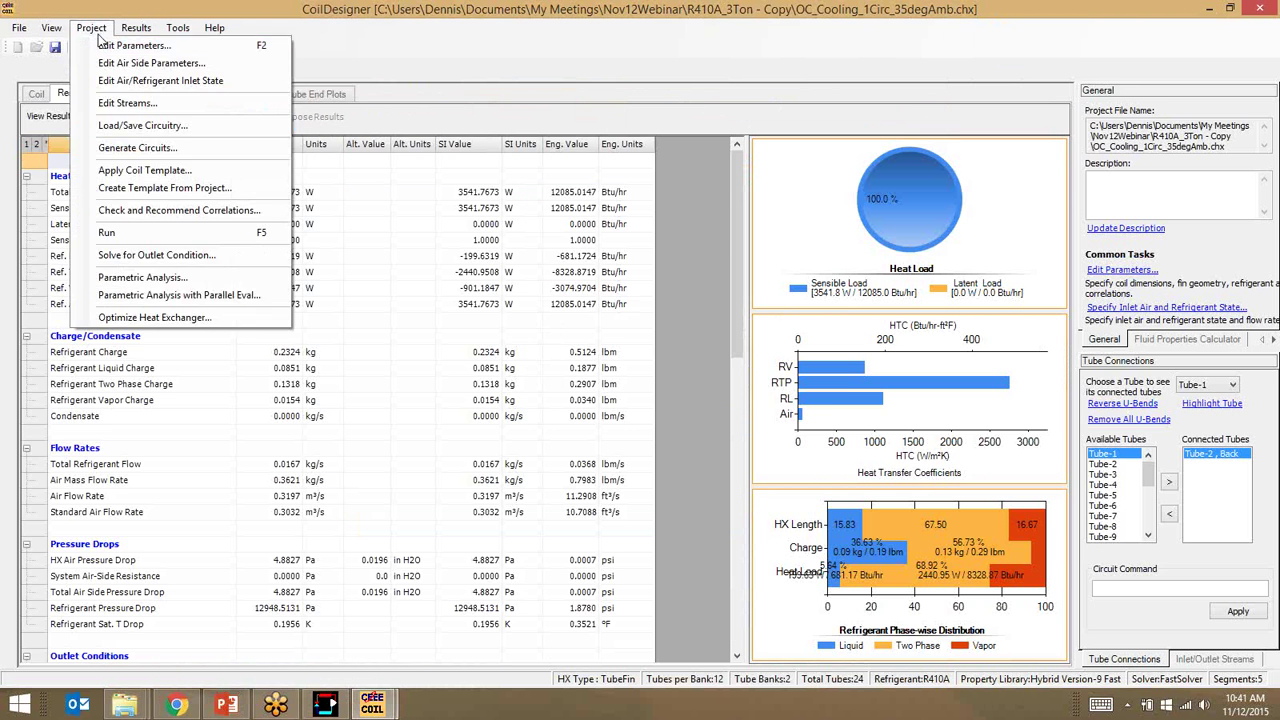
left_click(195, 294)
left_click(700, 402)
left_click(789, 408)
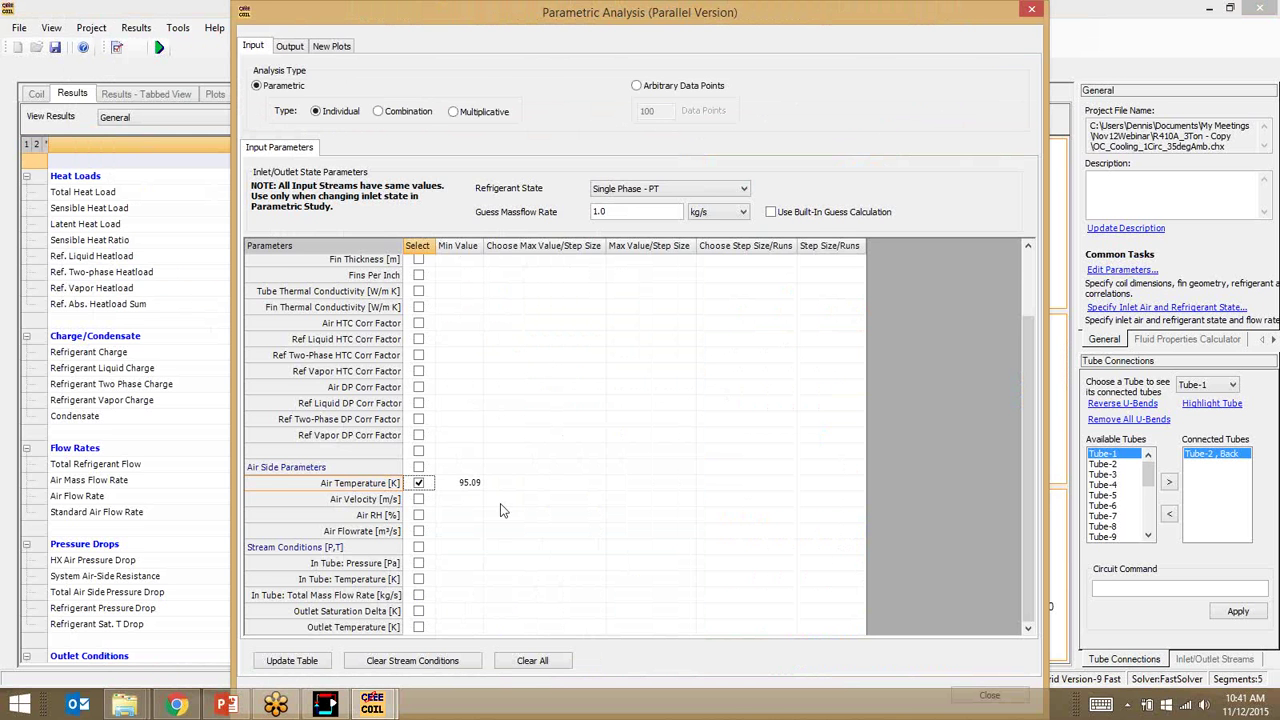
Select Air Temperature as a study variable and set its range from 308 K to a Max Value of 317 K.
left_click(419, 483)
left_click(477, 482)
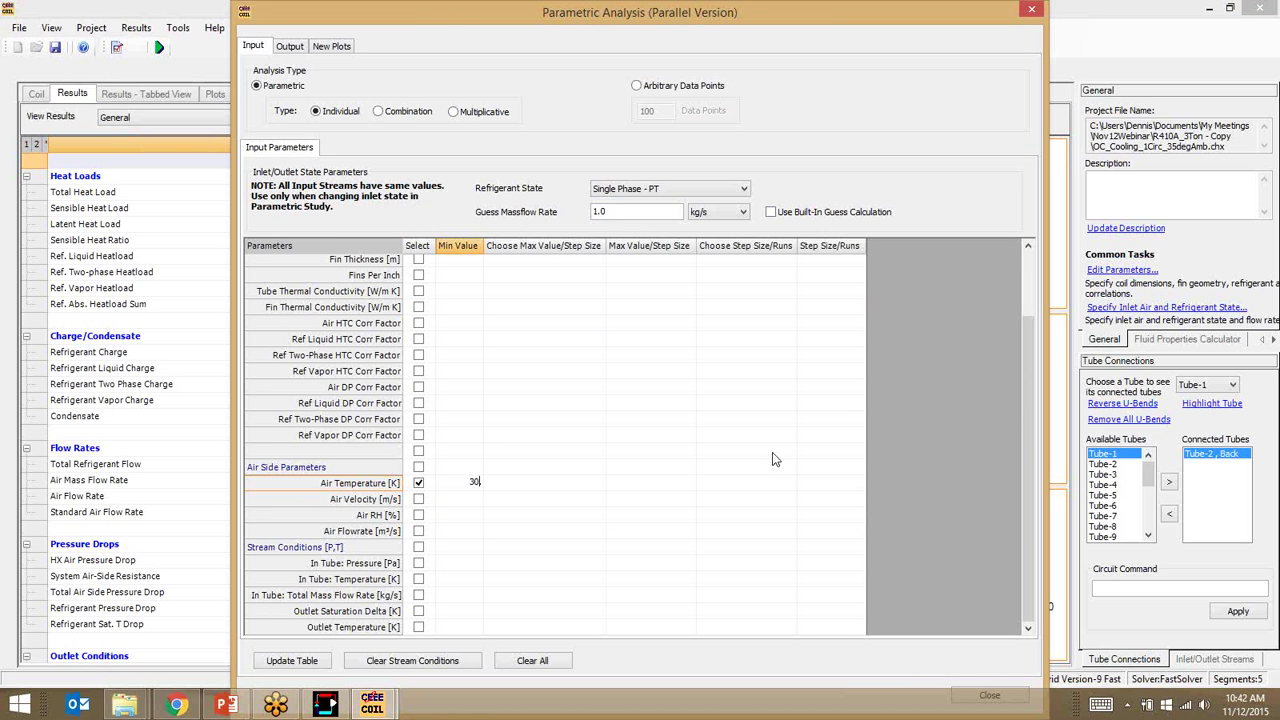
left_click(583, 486)
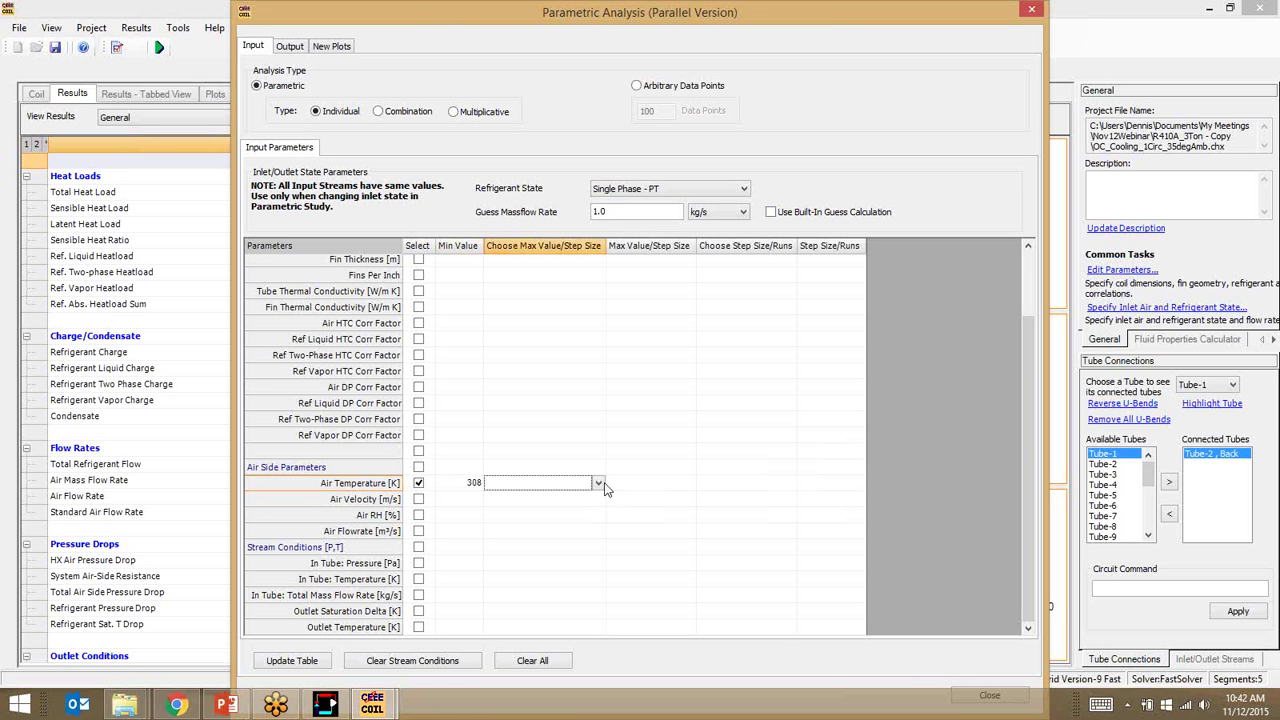
left_click(600, 483)
left_click(565, 500)
left_click(630, 491)
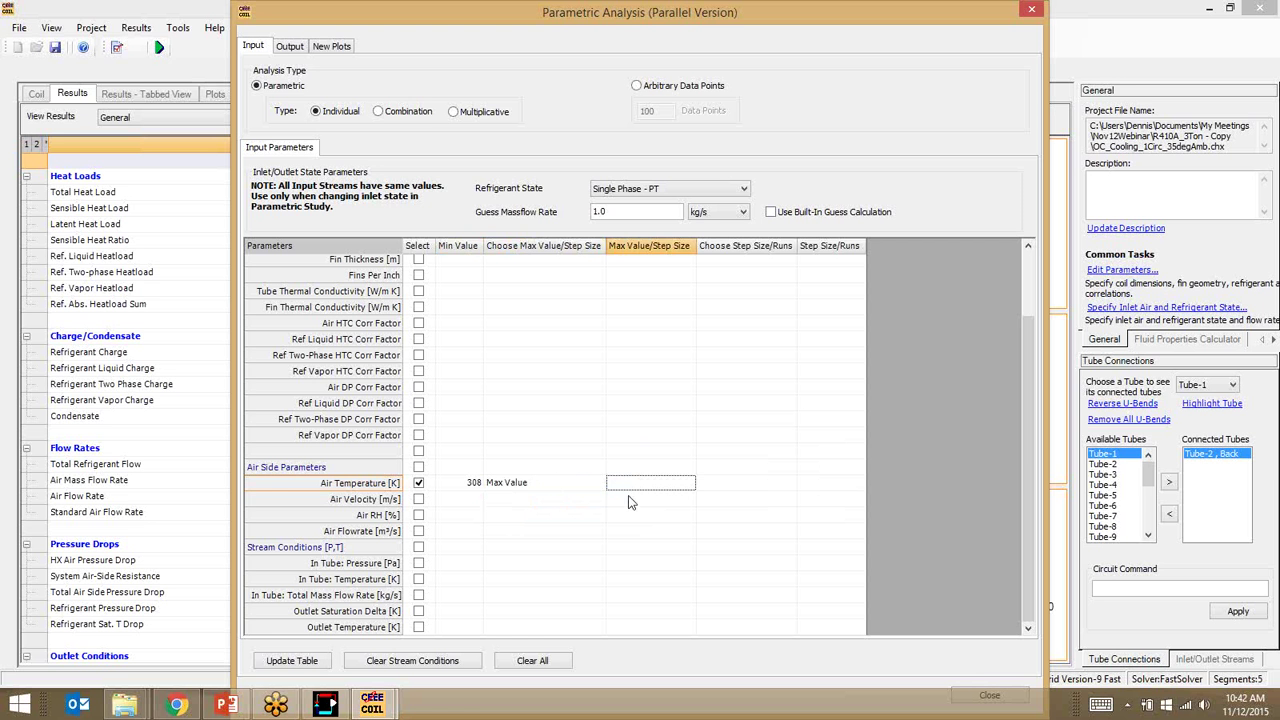
type("317")
Divide the Air Temperature range by number of runs, using 5 runs.
left_click(765, 483)
left_click(790, 483)
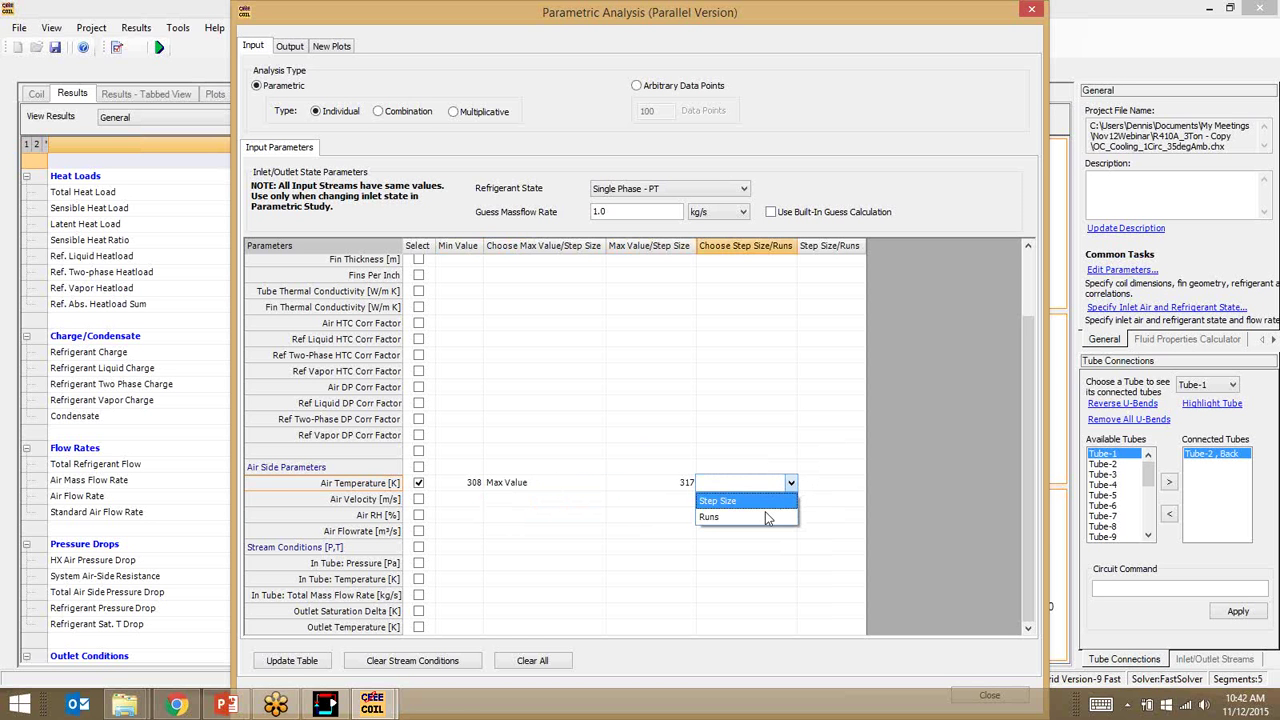
left_click(715, 517)
left_click(835, 488)
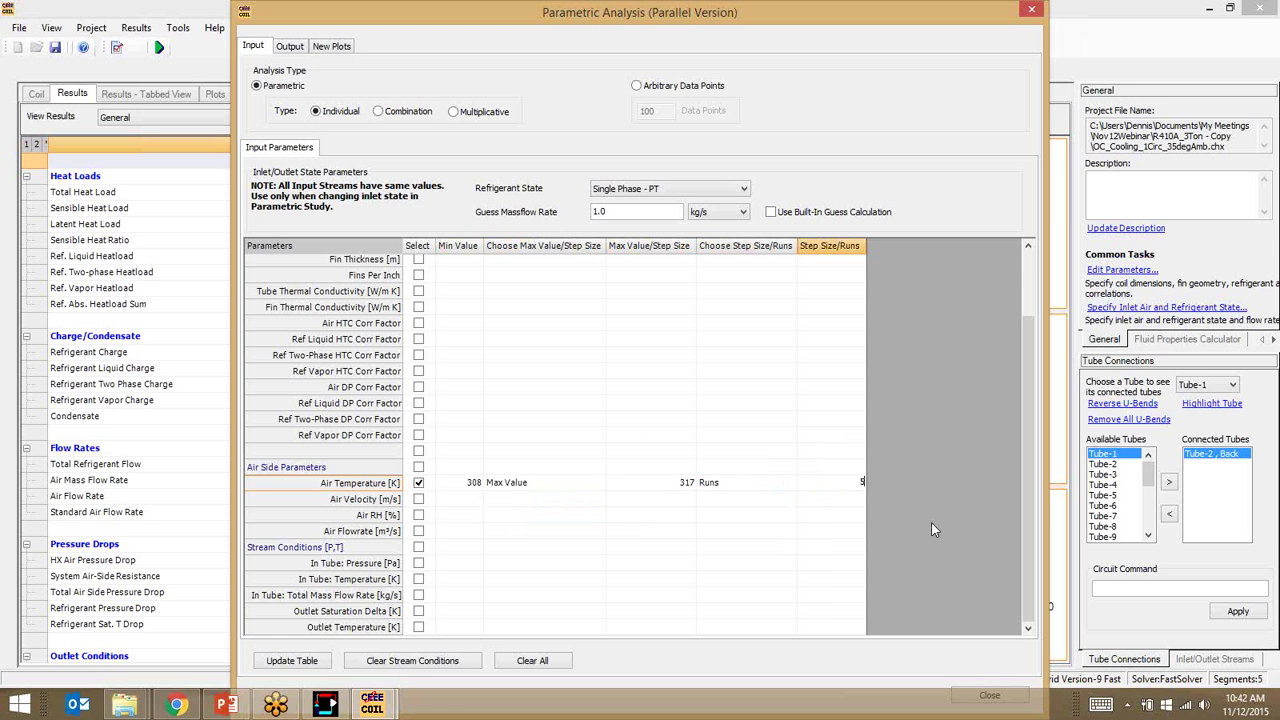
type("5")
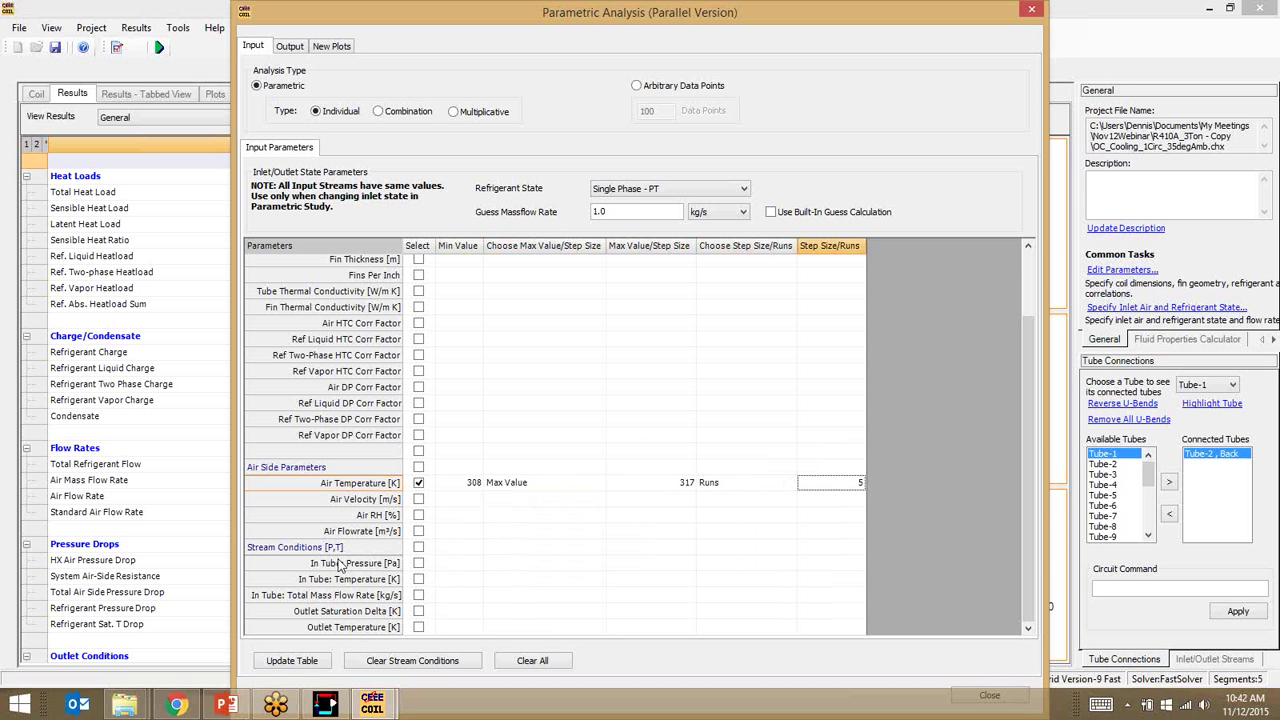
Keep the refrigerant state at Single Phase - PT and select In Tube Pressure and In Tube Temperature as study variables.
left_click(632, 193)
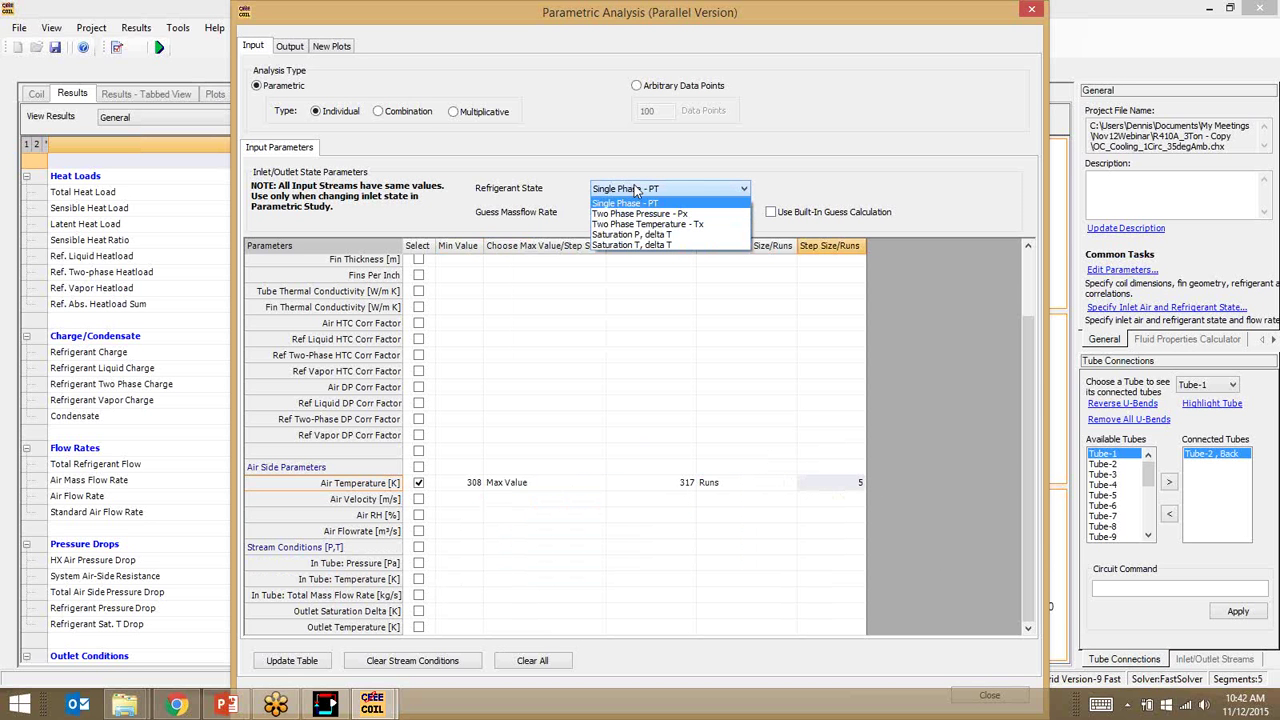
left_click(660, 205)
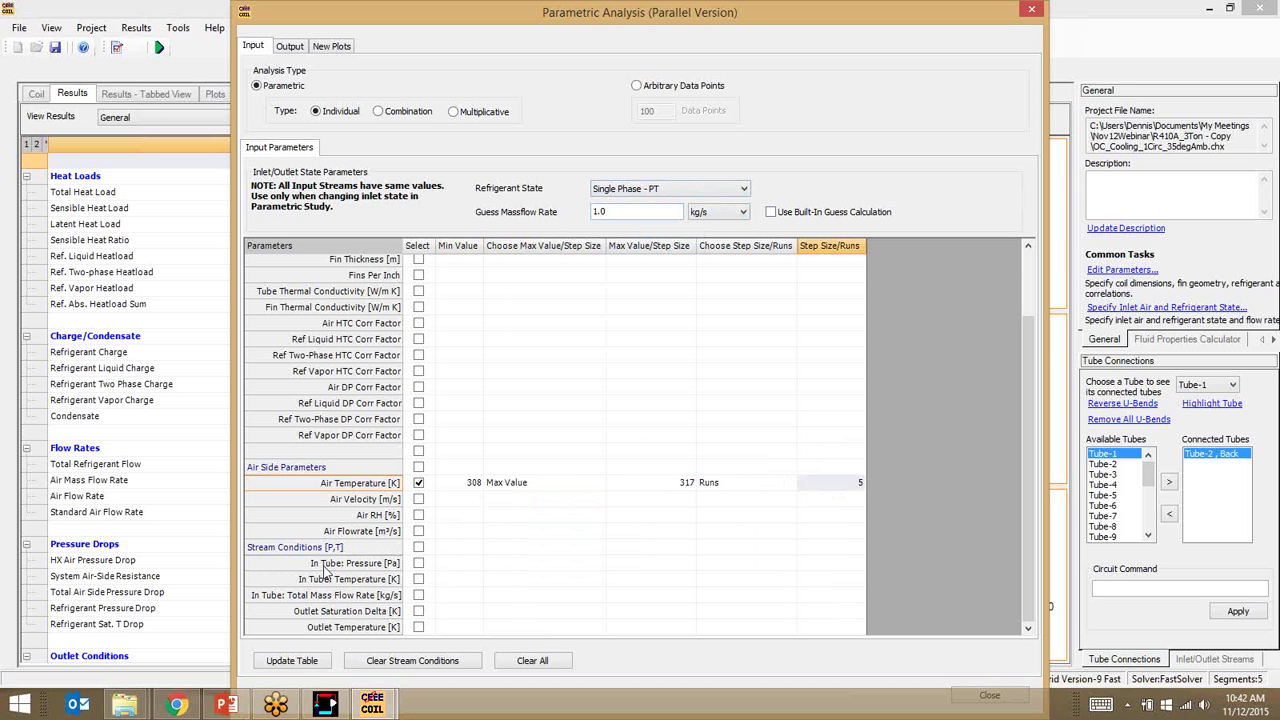
left_click(419, 579)
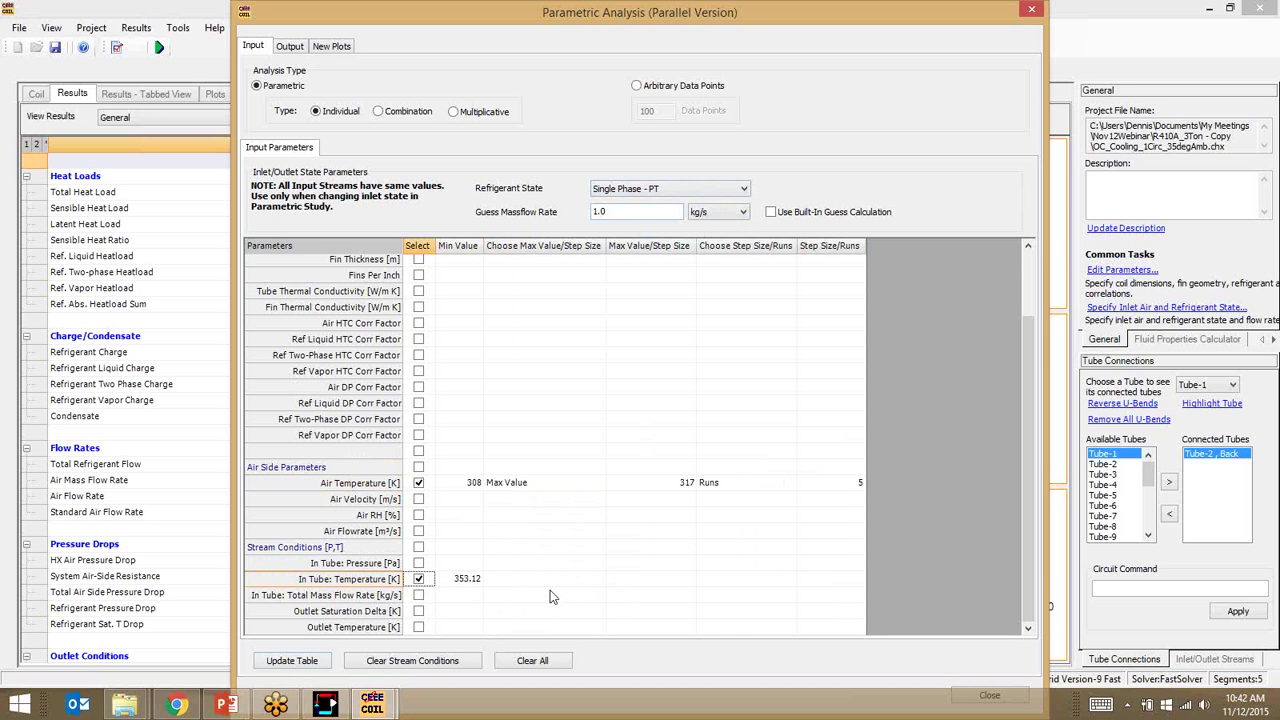
left_click(419, 564)
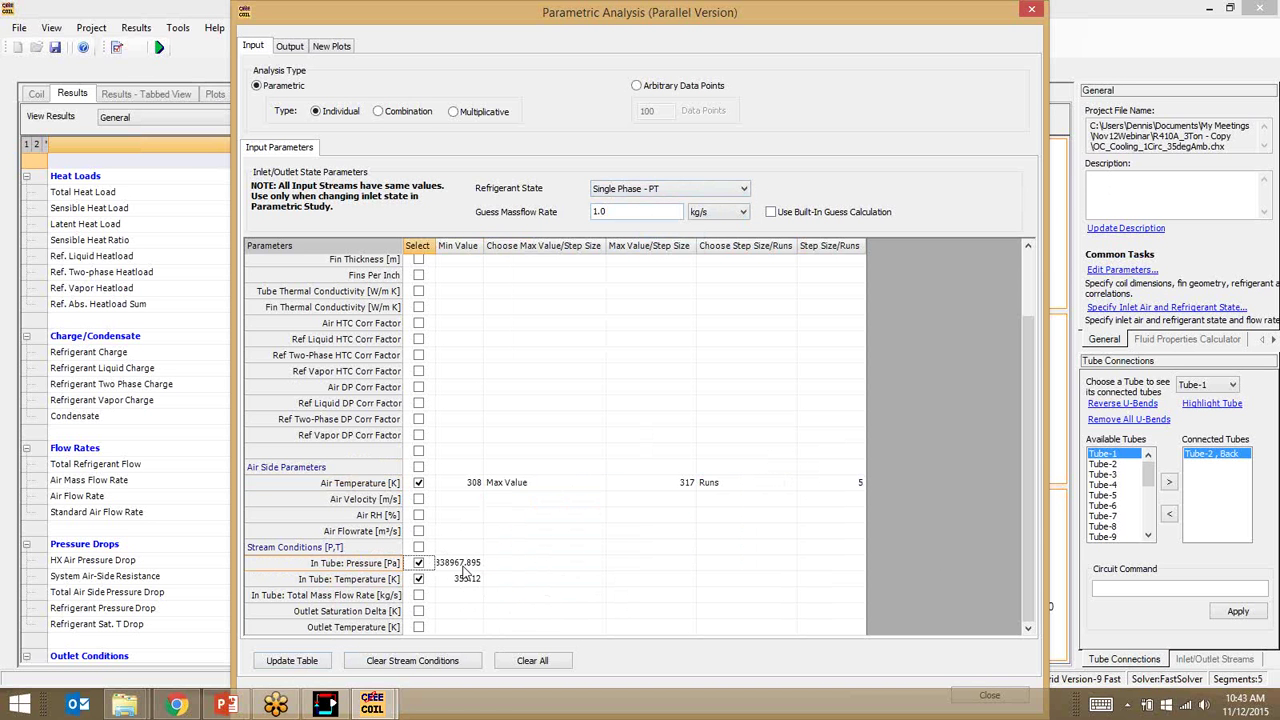
left_click(463, 568)
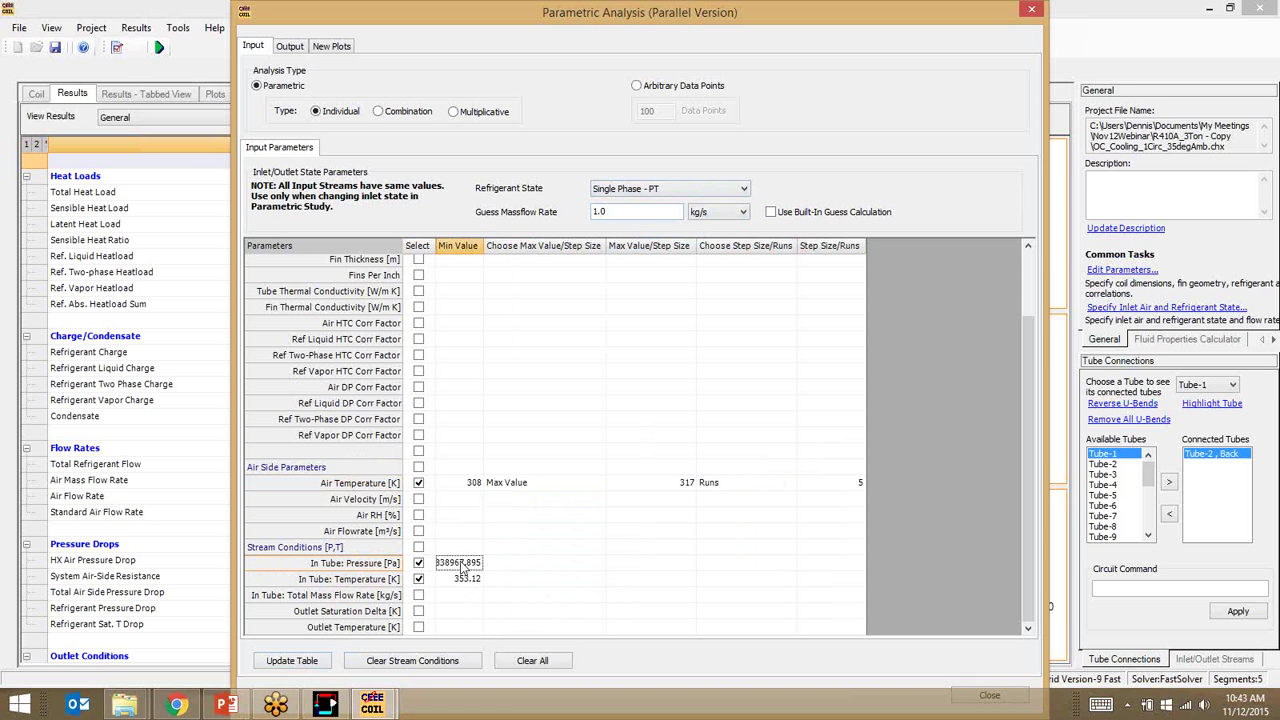
left_click(463, 577)
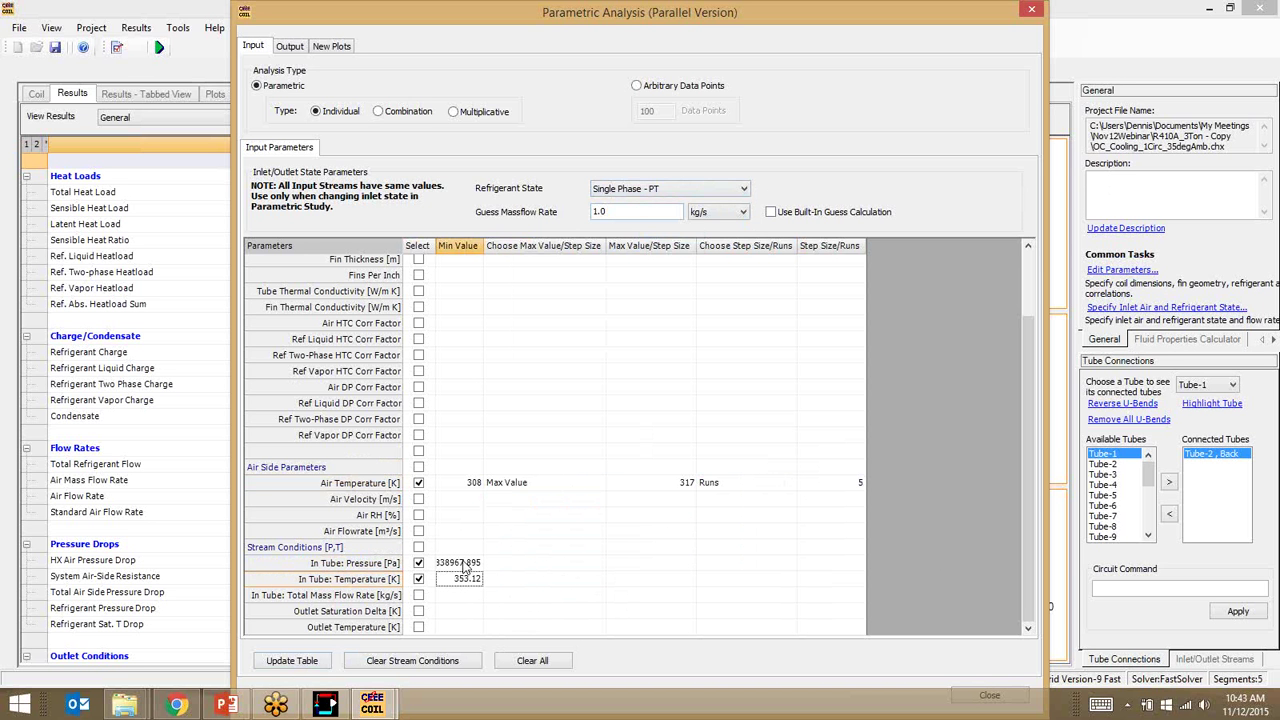
Set Max Values of 3000000 Pa for the In Tube Pressure and 380 K for the In Tube Temperature.
left_click(538, 565)
left_click(597, 564)
left_click(580, 580)
left_click(591, 579)
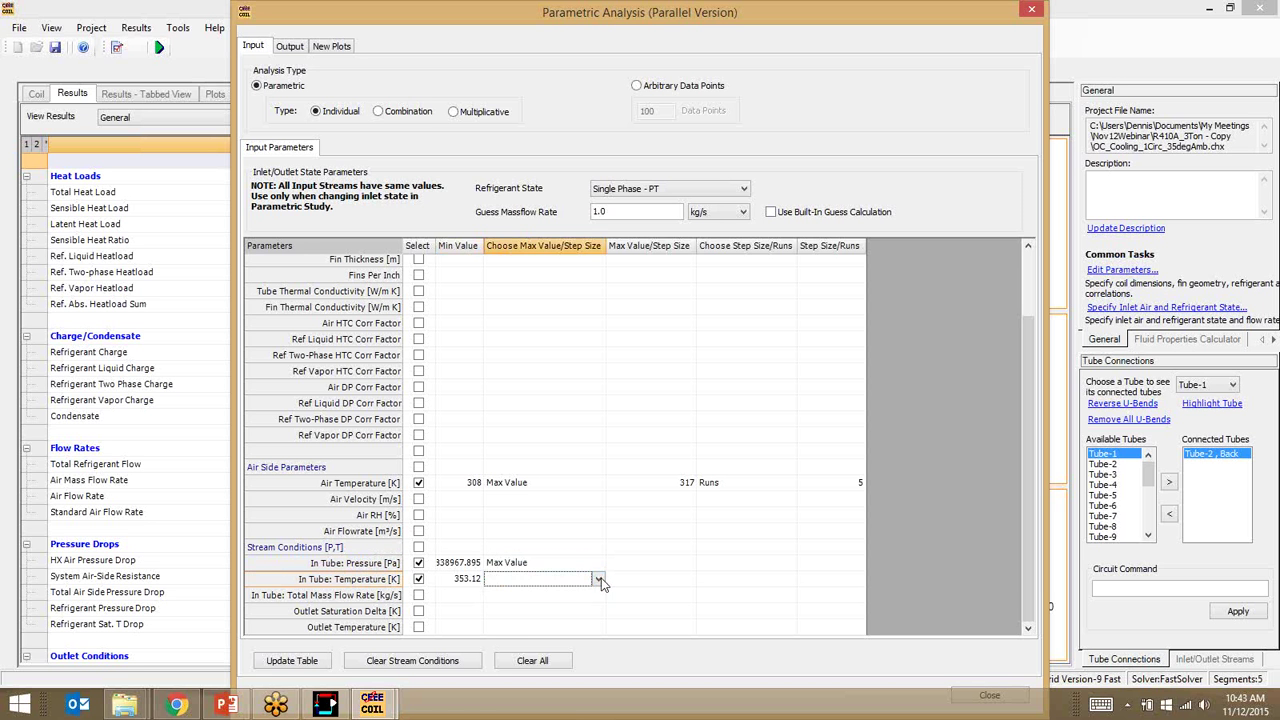
left_click(599, 579)
left_click(599, 600)
left_click(641, 566)
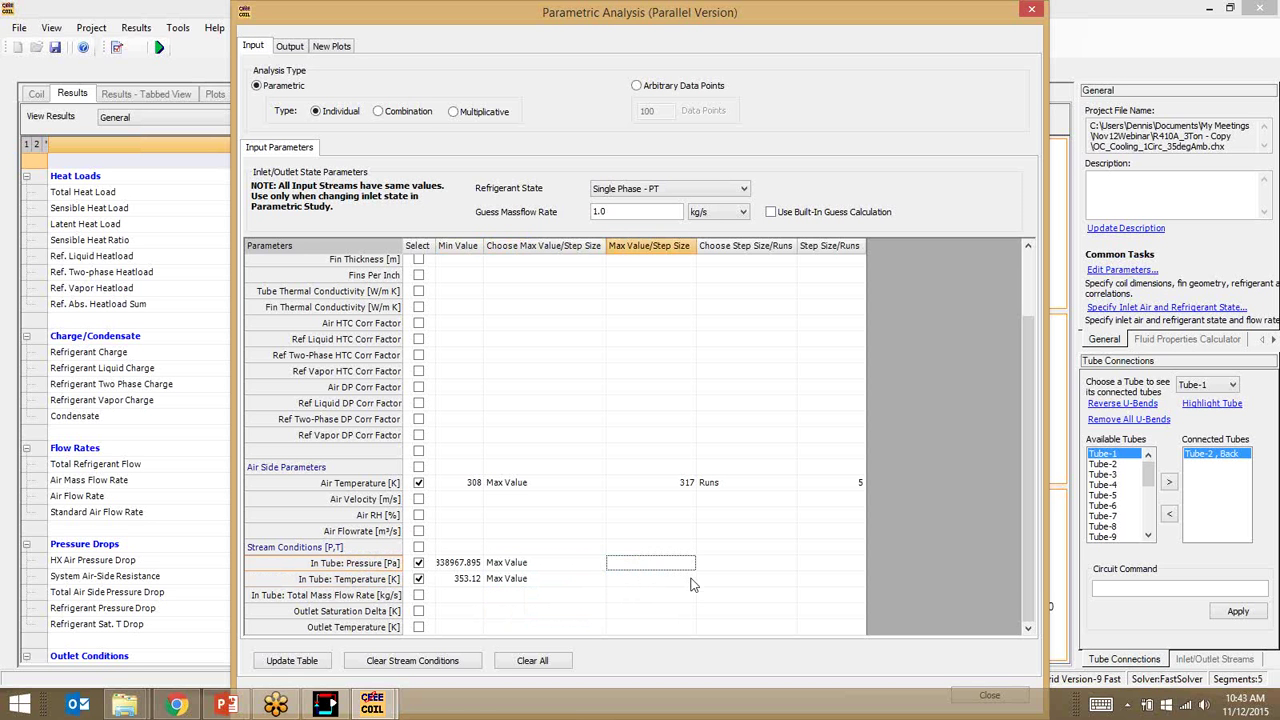
type("3000000")
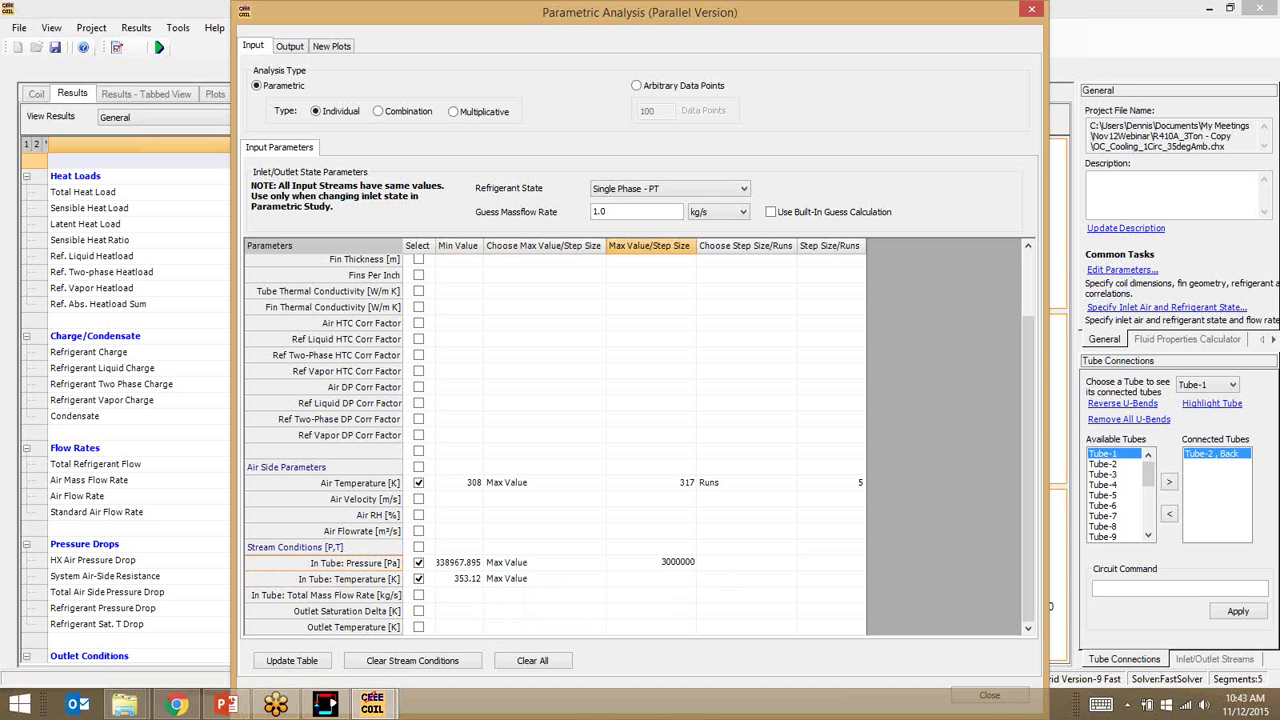
left_click(670, 582)
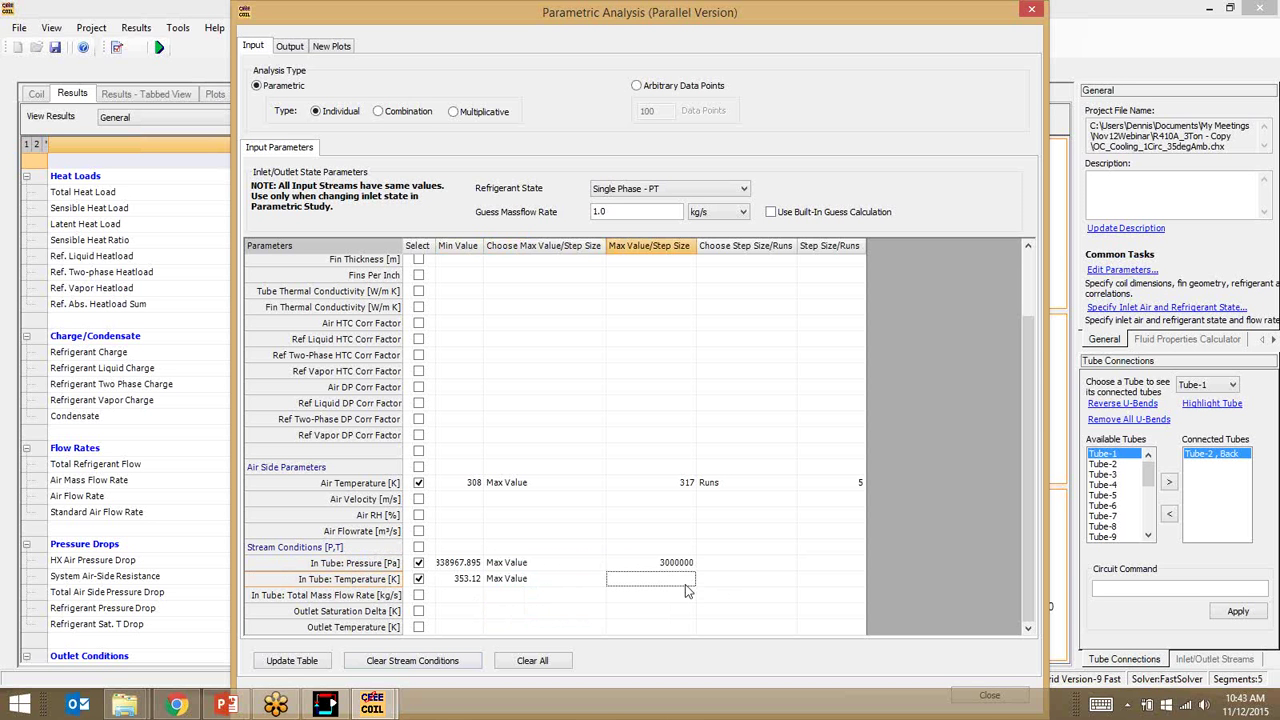
type("380")
Choose Runs instead of Step Size as the division method for In Tube Pressure and In Tube Temperature.
left_click(768, 562)
left_click(790, 563)
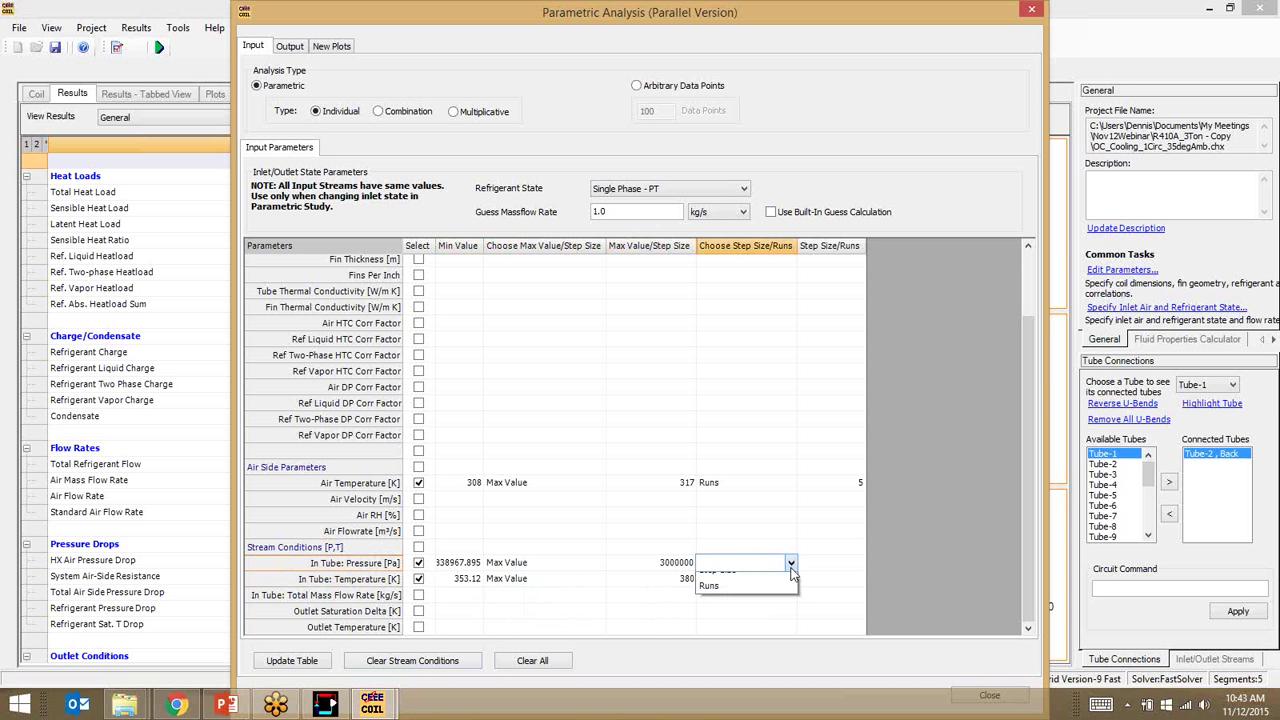
left_click(775, 598)
left_click(771, 579)
left_click(790, 579)
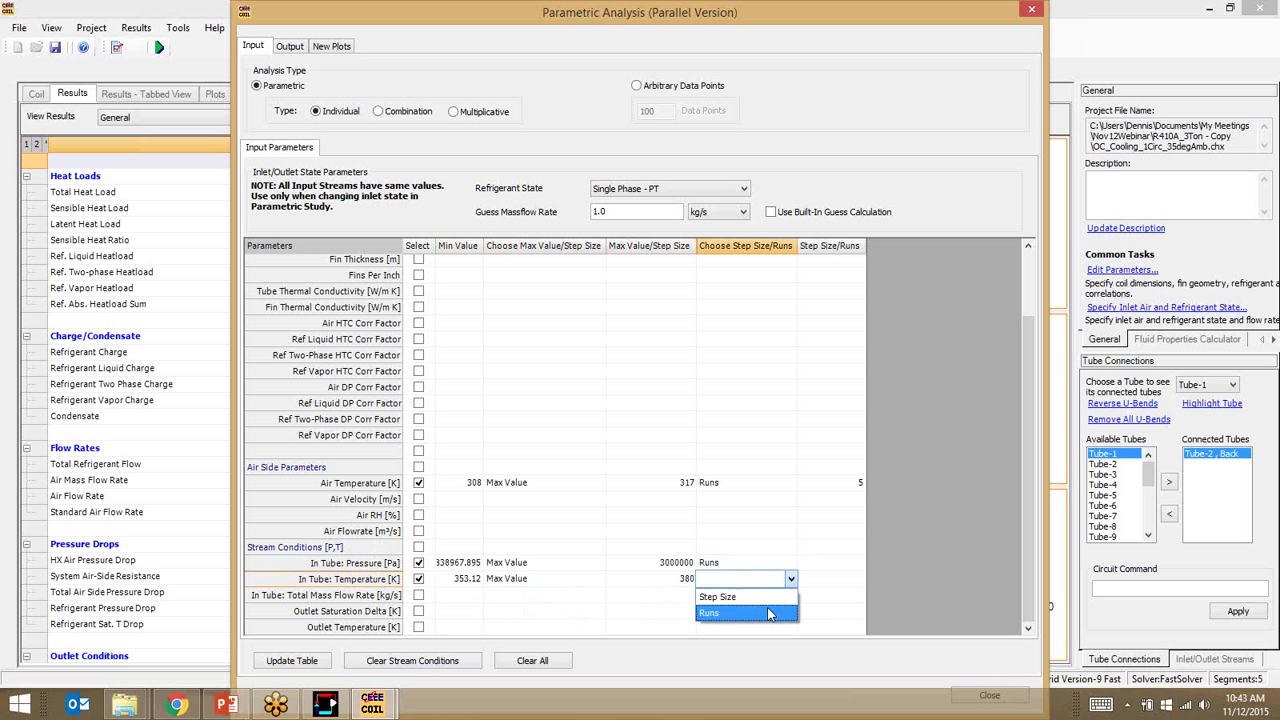
left_click(782, 612)
Set the number of runs to 5 for both In Tube Pressure and In Tube Temperature.
left_click(840, 577)
left_click(850, 562)
type("5")
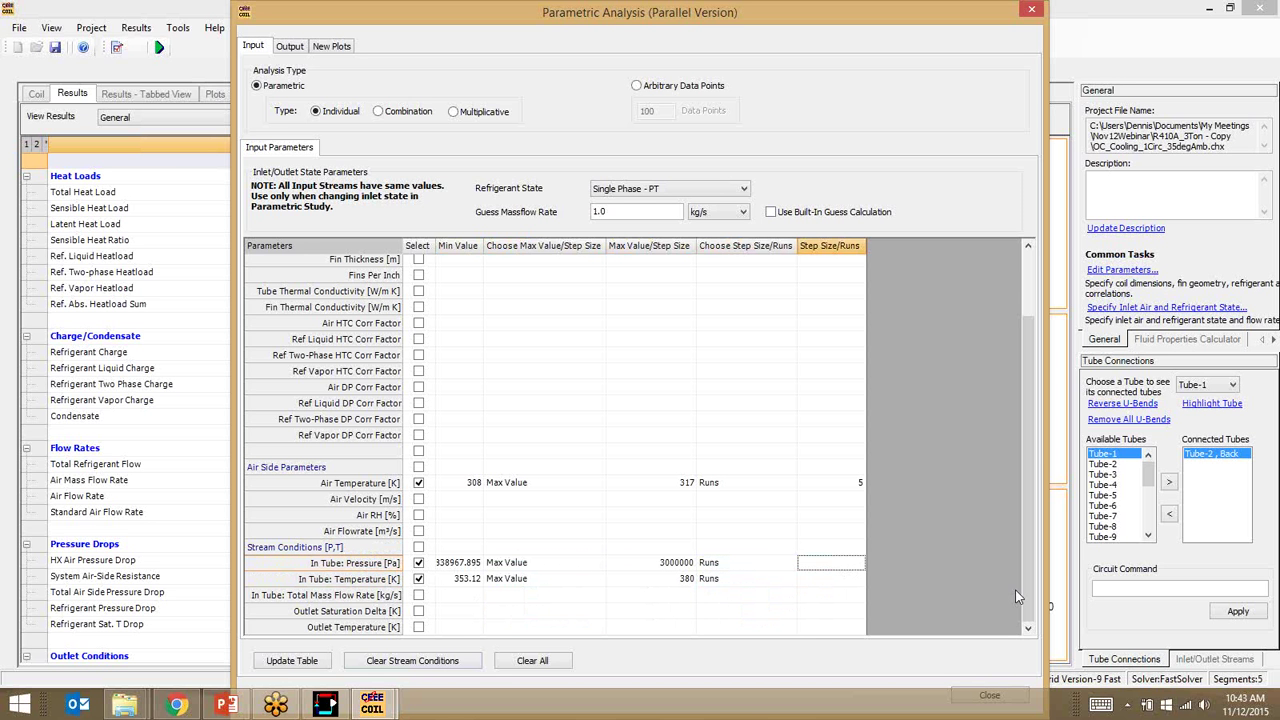
left_click(846, 580)
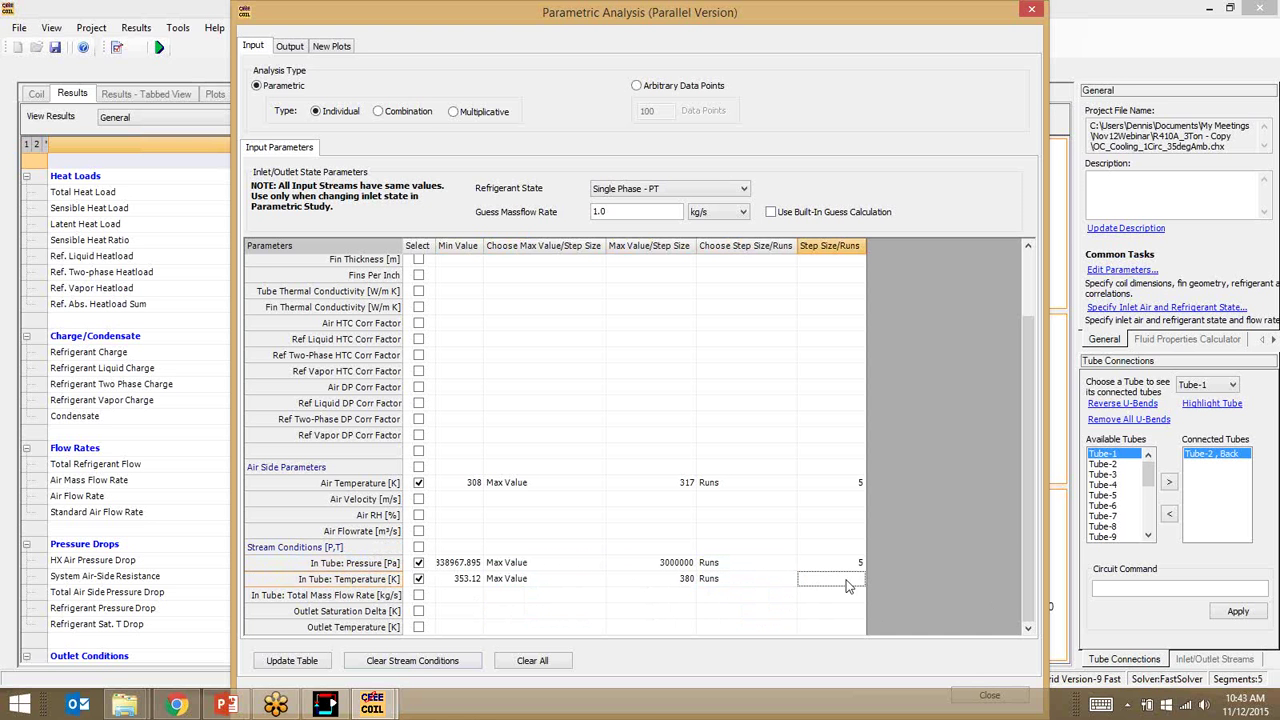
type("5")
key("Up")
key("Up")
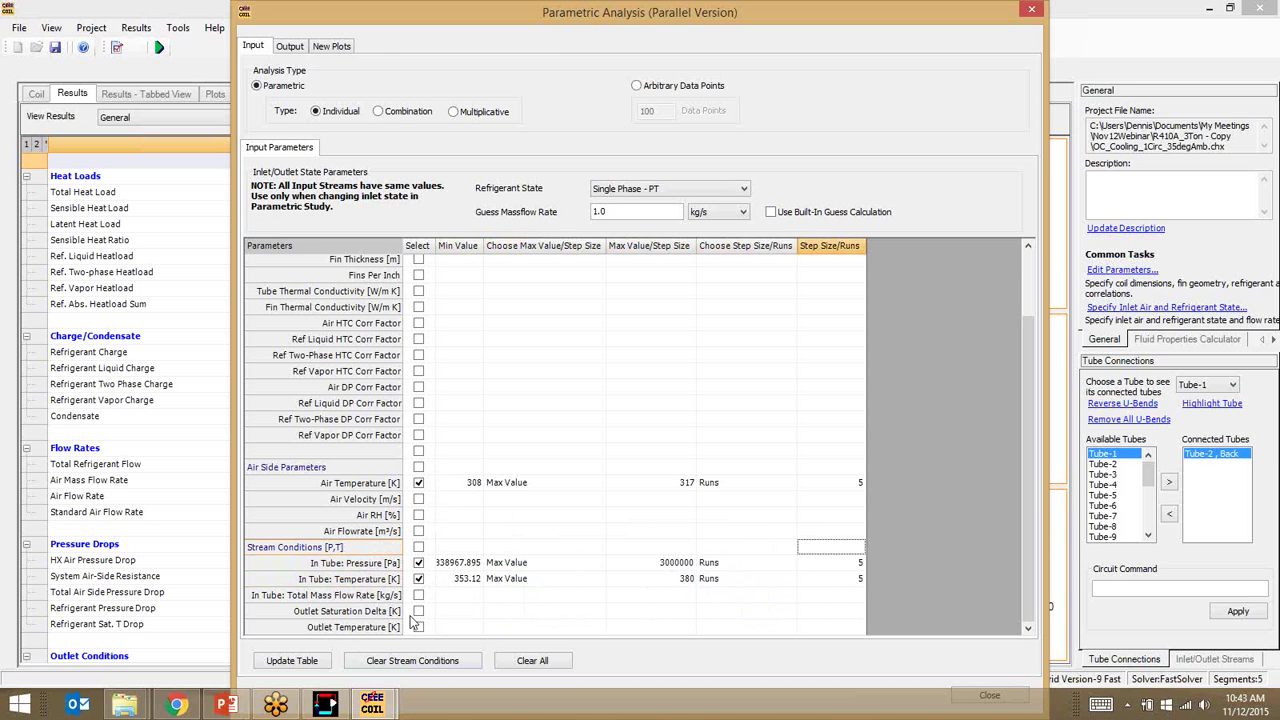
Change the parametric type to Combination, update the run table, and run the parametric analysis.
left_click(381, 113)
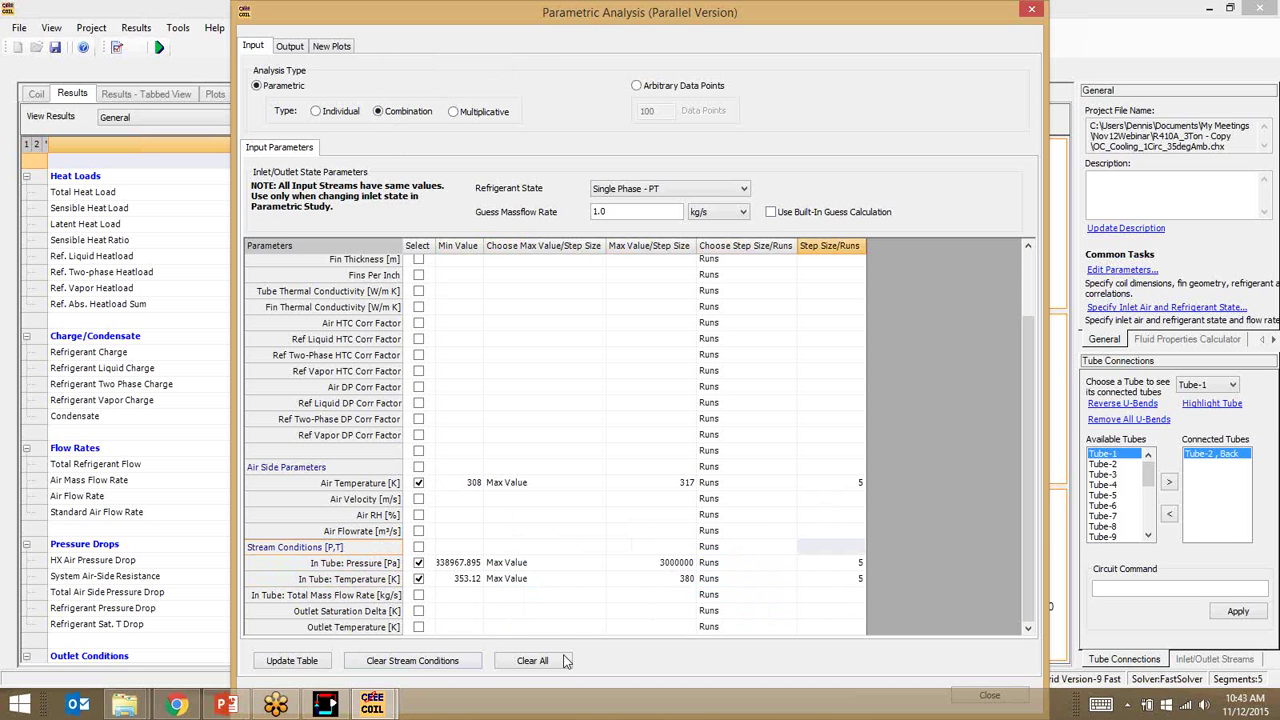
left_click(312, 664)
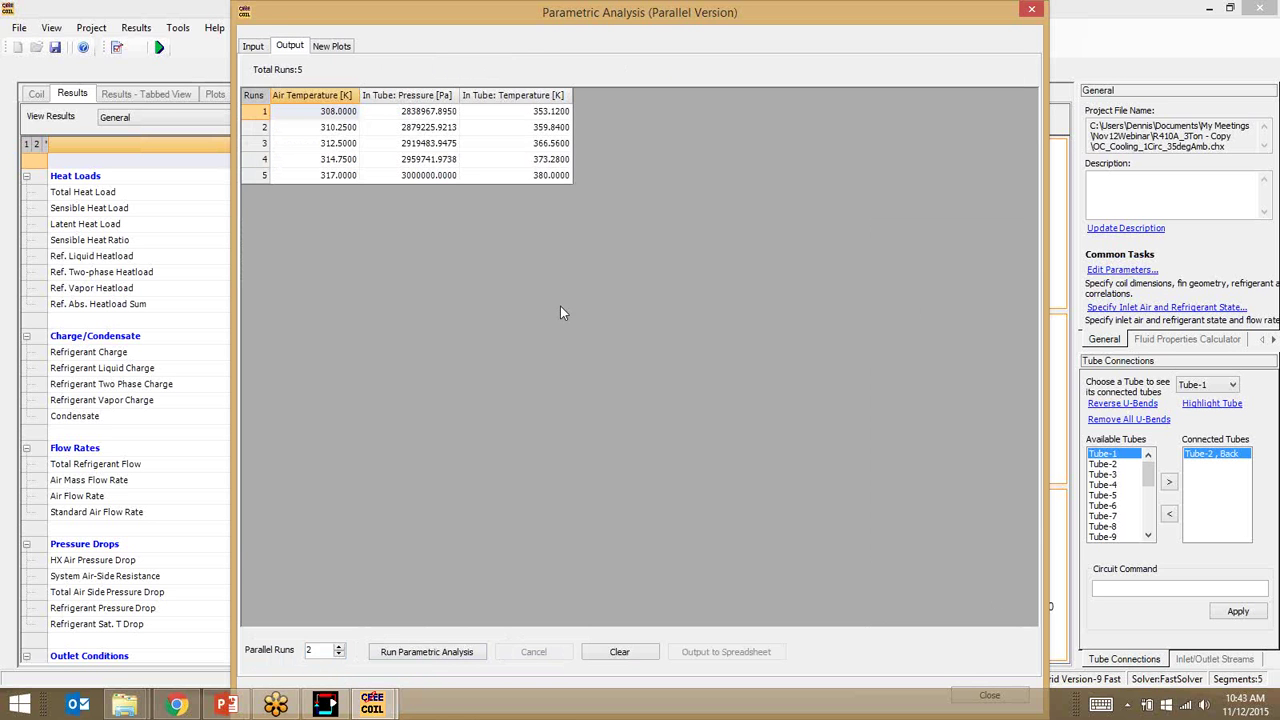
left_click(427, 652)
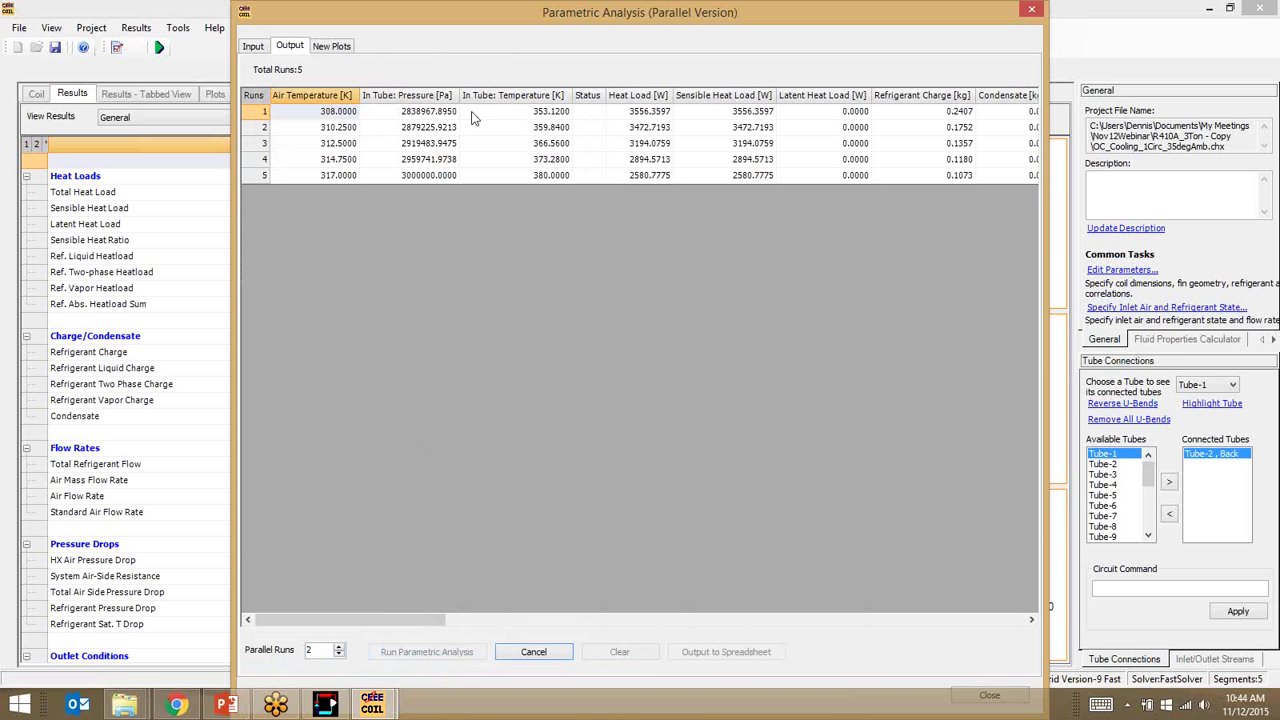
Compare the in-tube pressures and temperatures with the heat loads across the parametric runs.
left_click(511, 118, "shift")
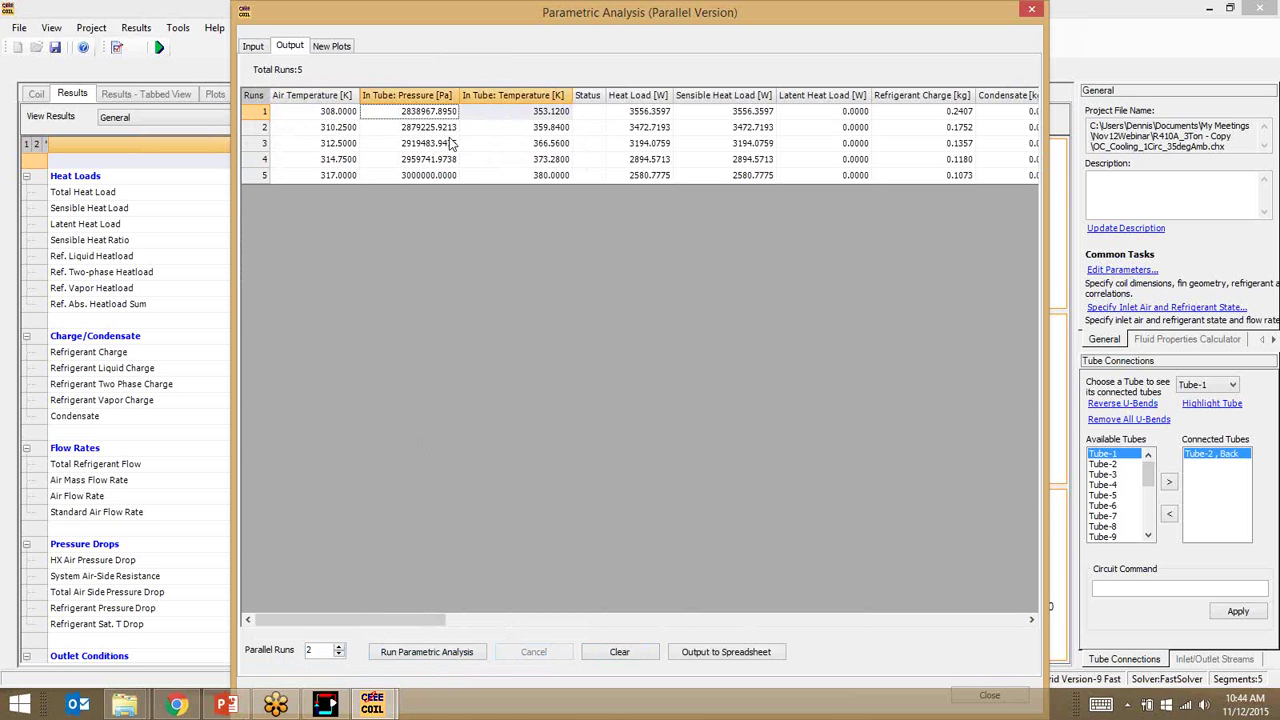
key("Down")
key("Down")
key("Down")
key("Down")
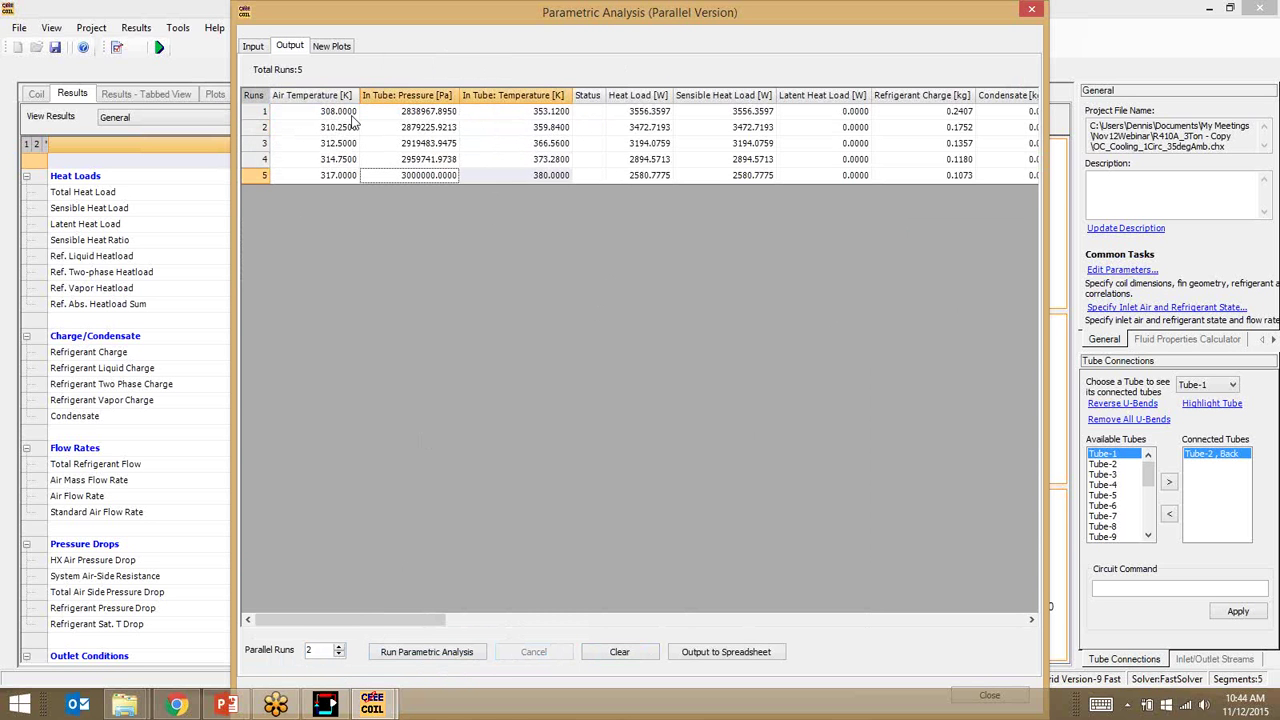
left_click(655, 177)
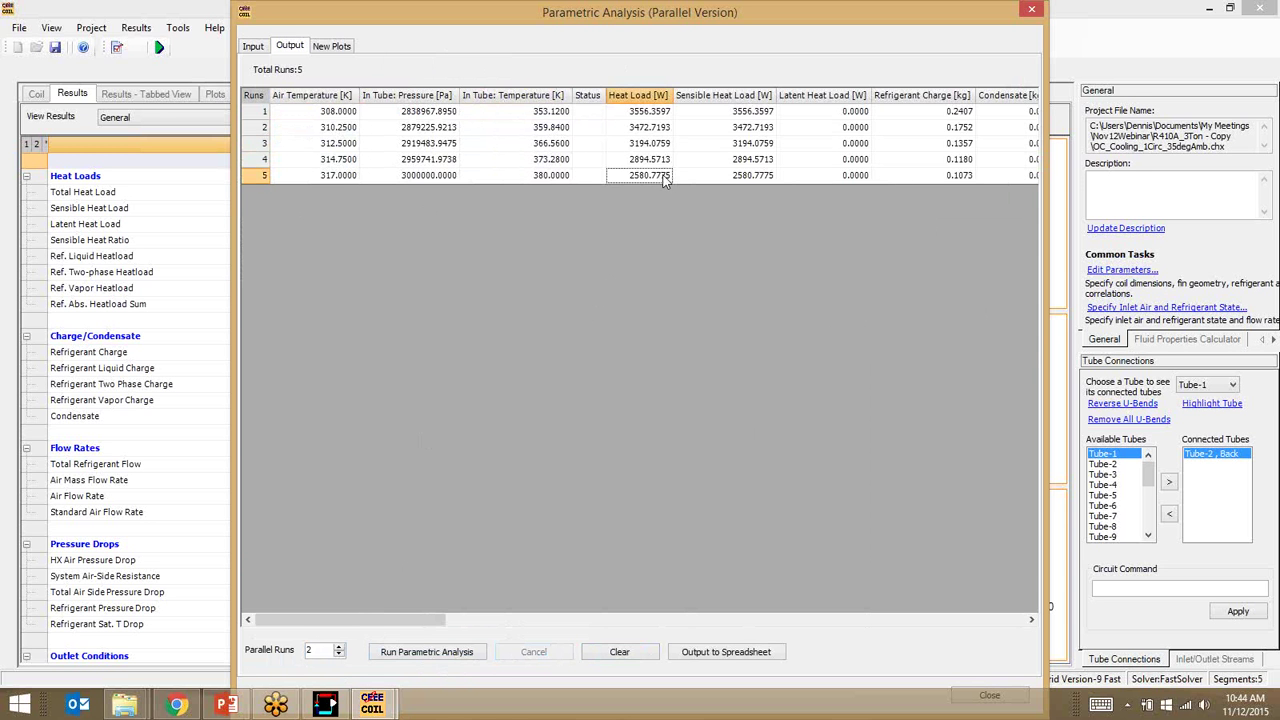
left_click(655, 128)
left_click(666, 177)
left_click(546, 114)
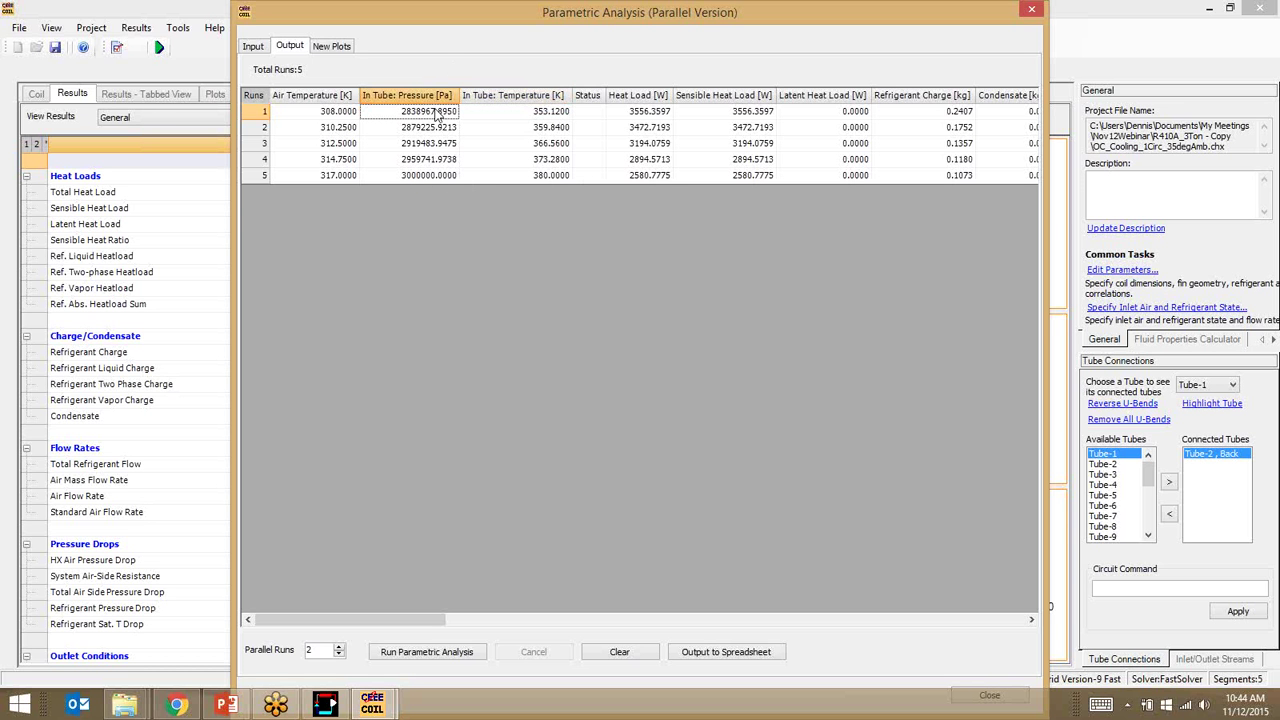
left_click_drag(440, 115, 540, 120)
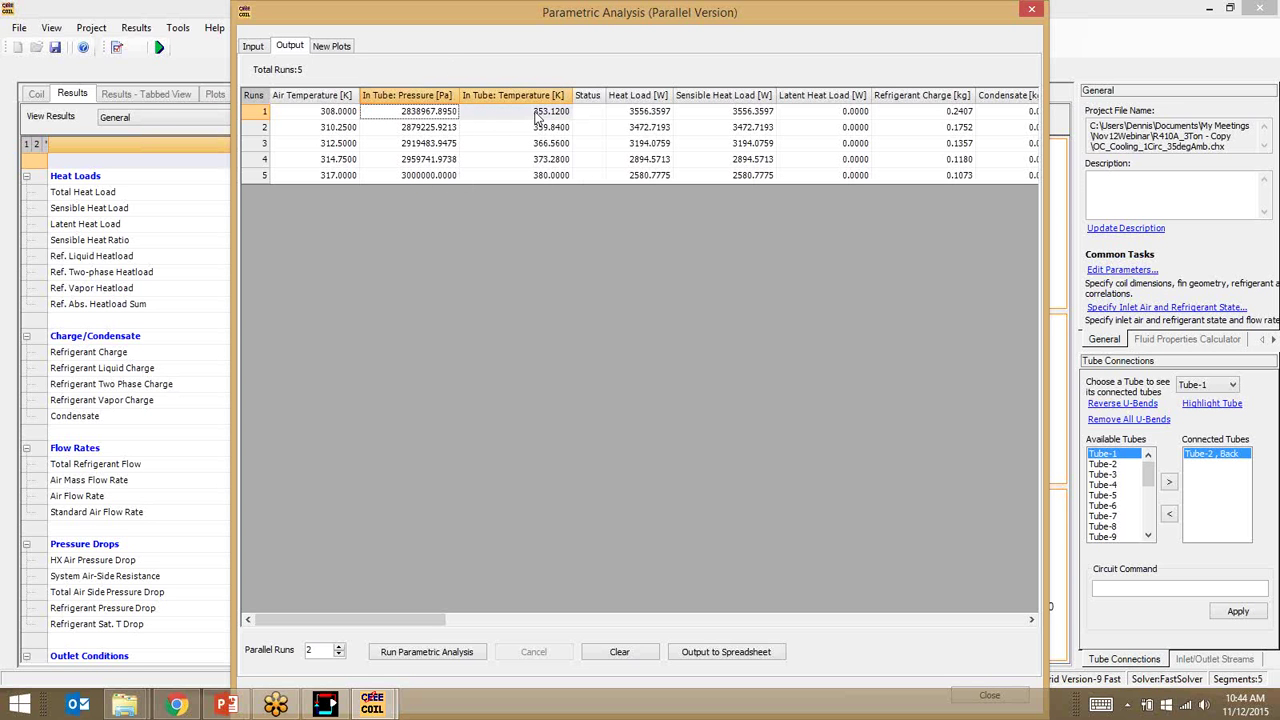
left_click(430, 112)
Close the parametric analysis window and switch to the VapCyc cycle model.
left_click_drag(744, 10, 638, 44)
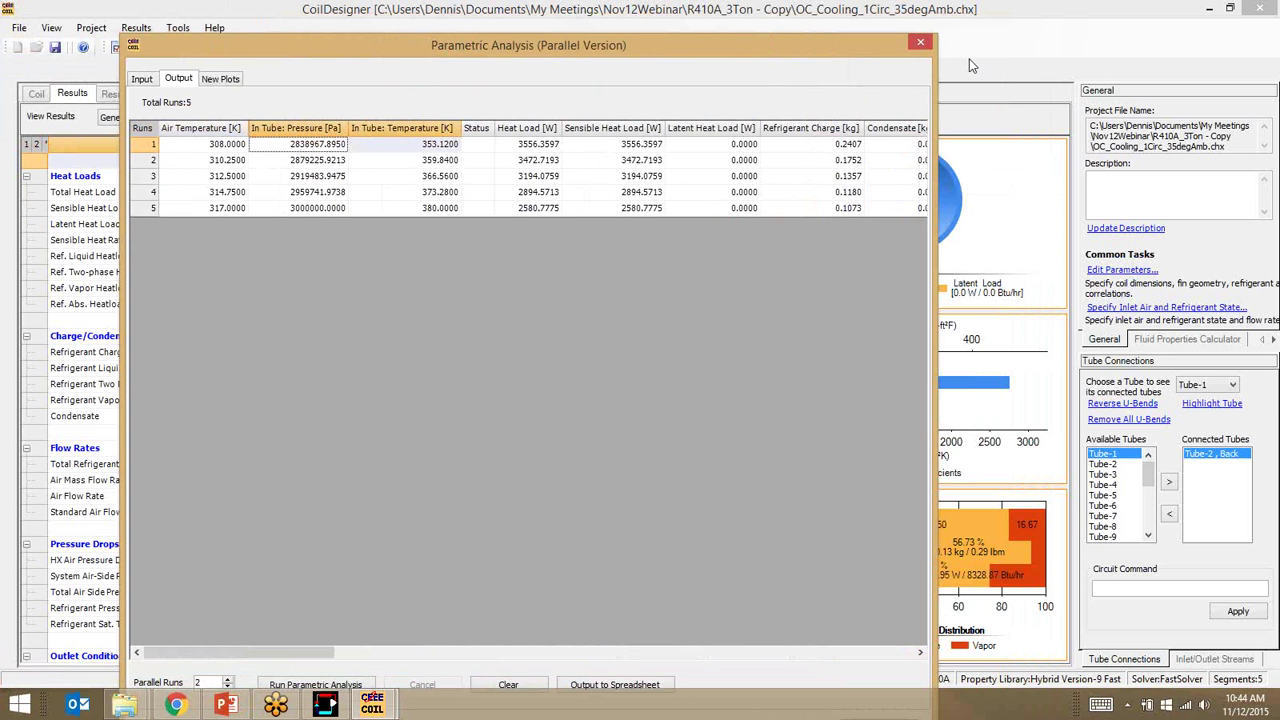
left_click(920, 44)
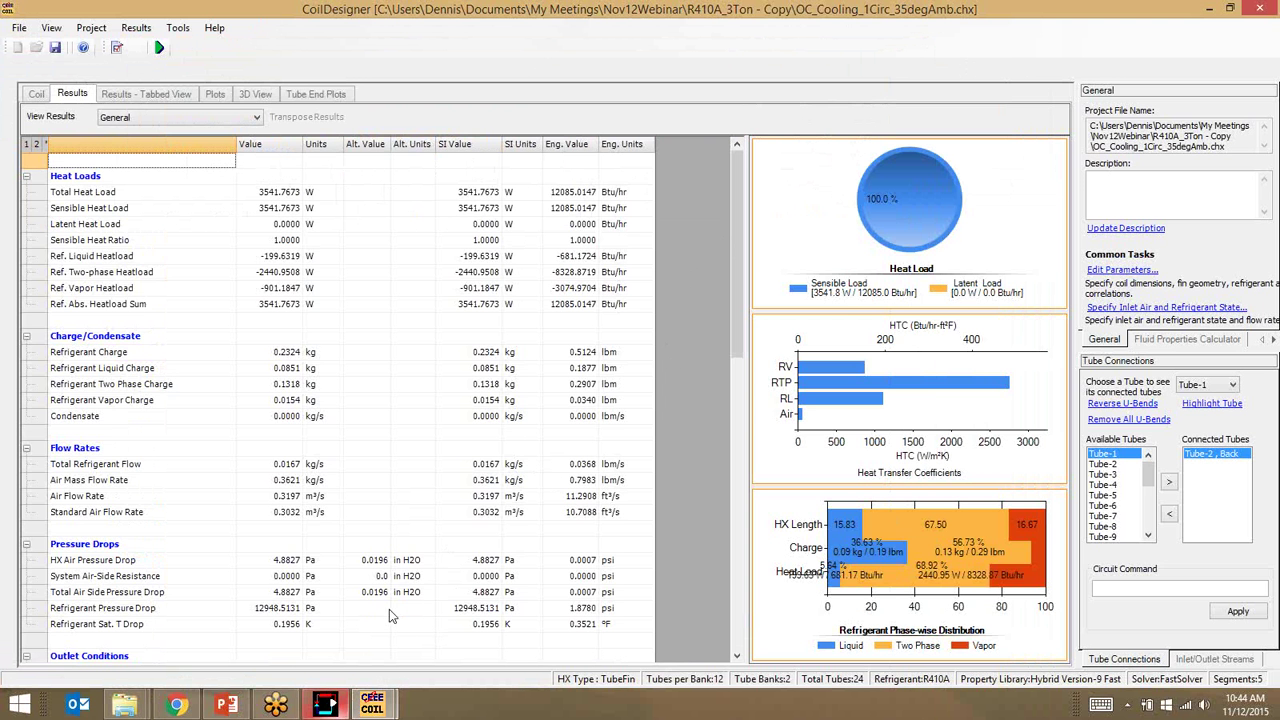
left_click(465, 512)
key("alt+Tab")
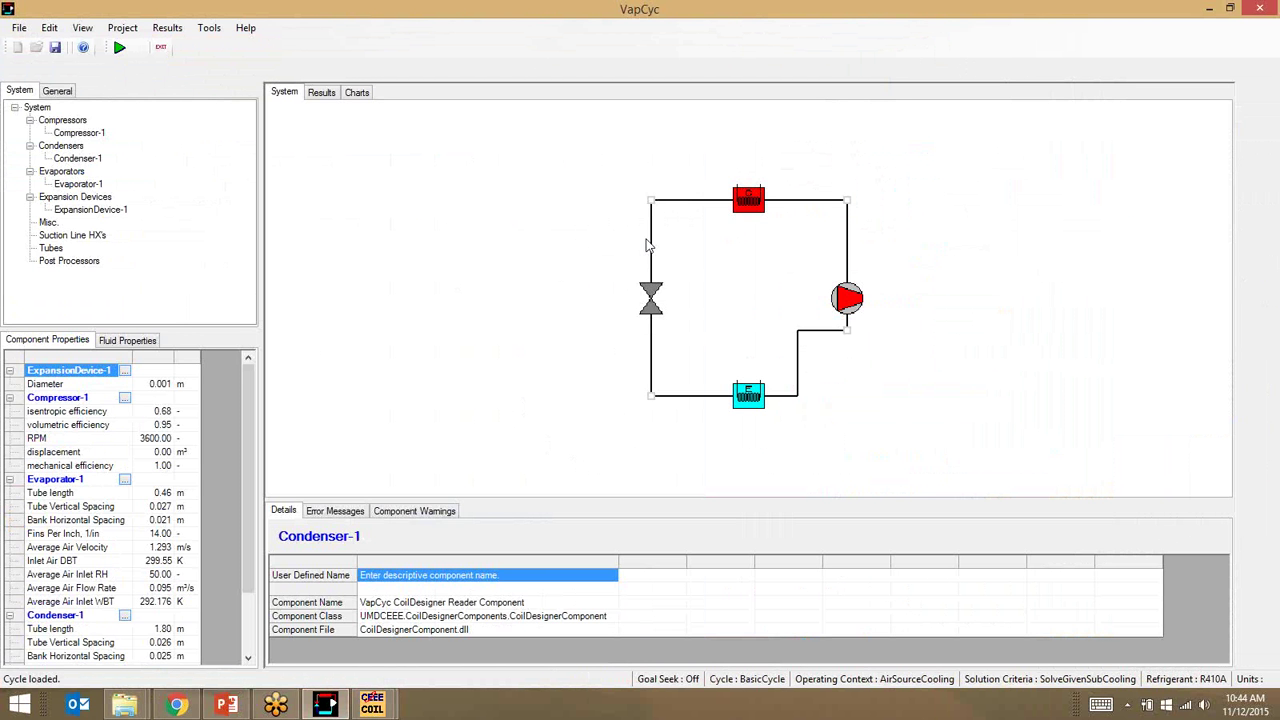
Show the overall system results of the cycle and examine its EER and capacity.
left_click(322, 92)
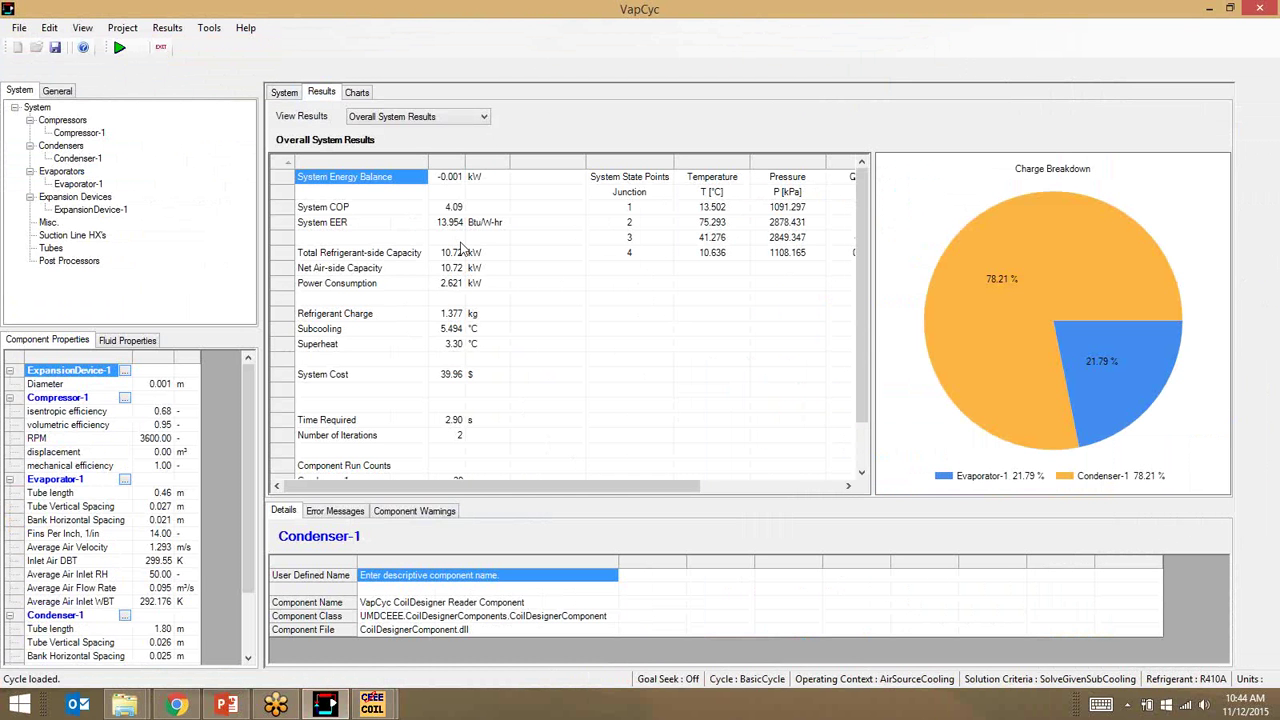
left_click(396, 226)
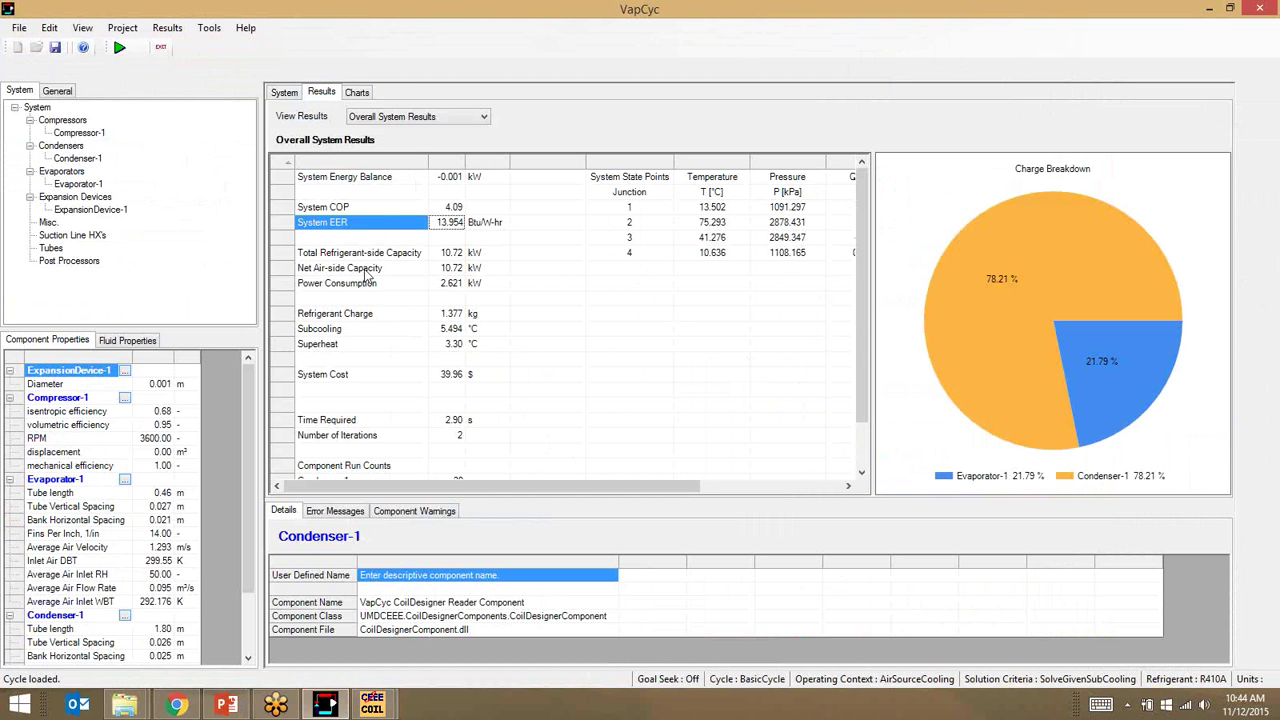
left_click(338, 255)
left_click(541, 267)
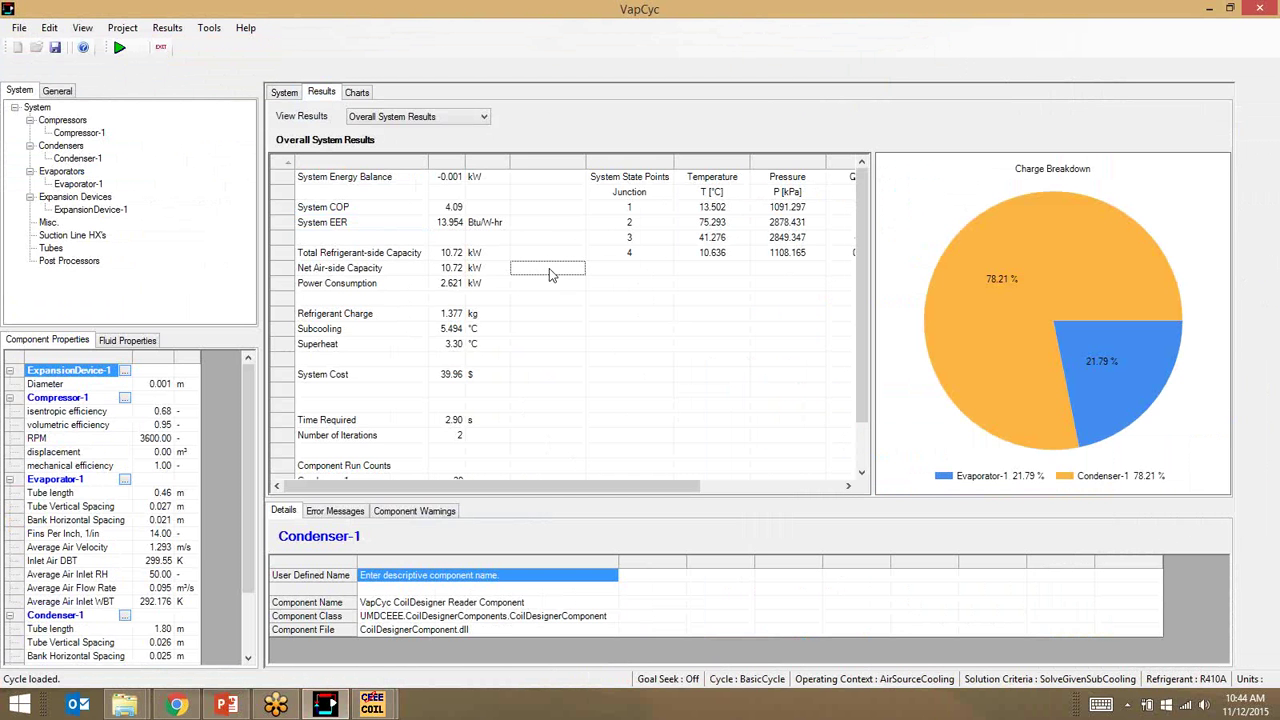
Examine the refrigerant-side capacity, power consumption and refrigerant charge in the overall system results.
left_click(547, 285)
left_click(548, 300)
left_click(548, 326)
left_click(505, 314)
left_click(519, 256)
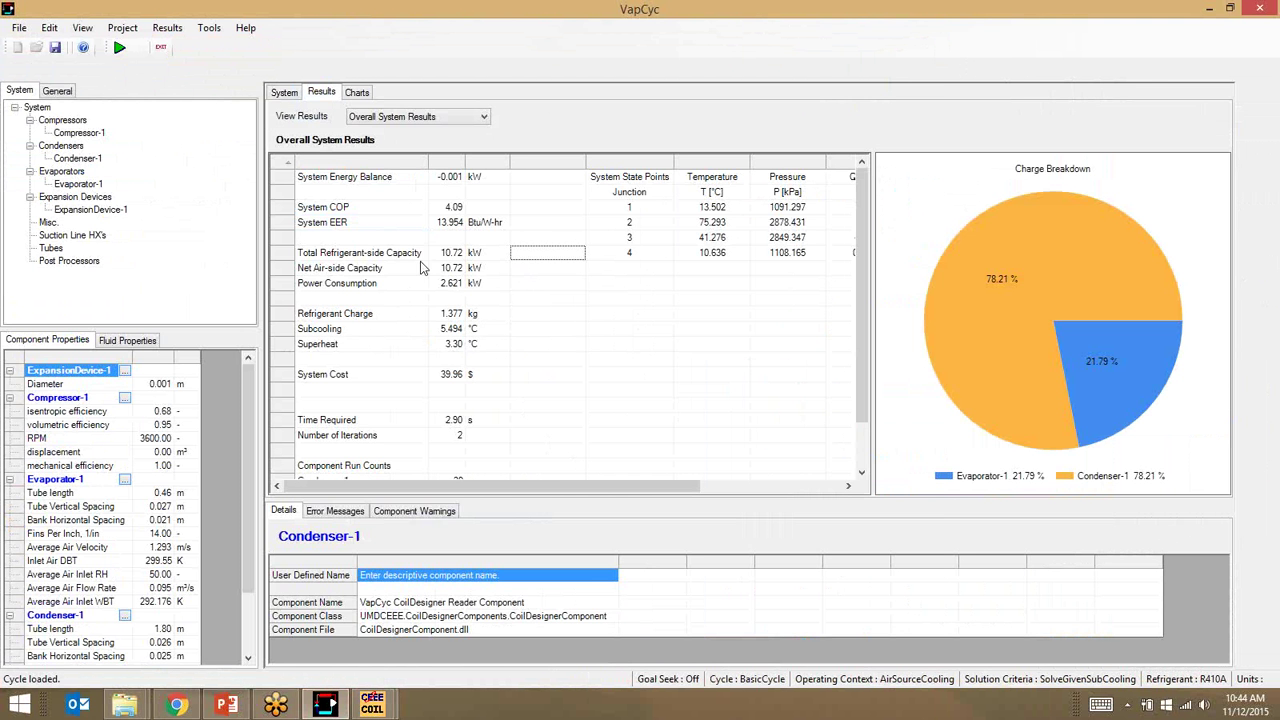
Change the cycle's high-side convergence criterion from subcooling to a refrigerant charge of 1.377 kg.
left_click(49, 28)
left_click(71, 46)
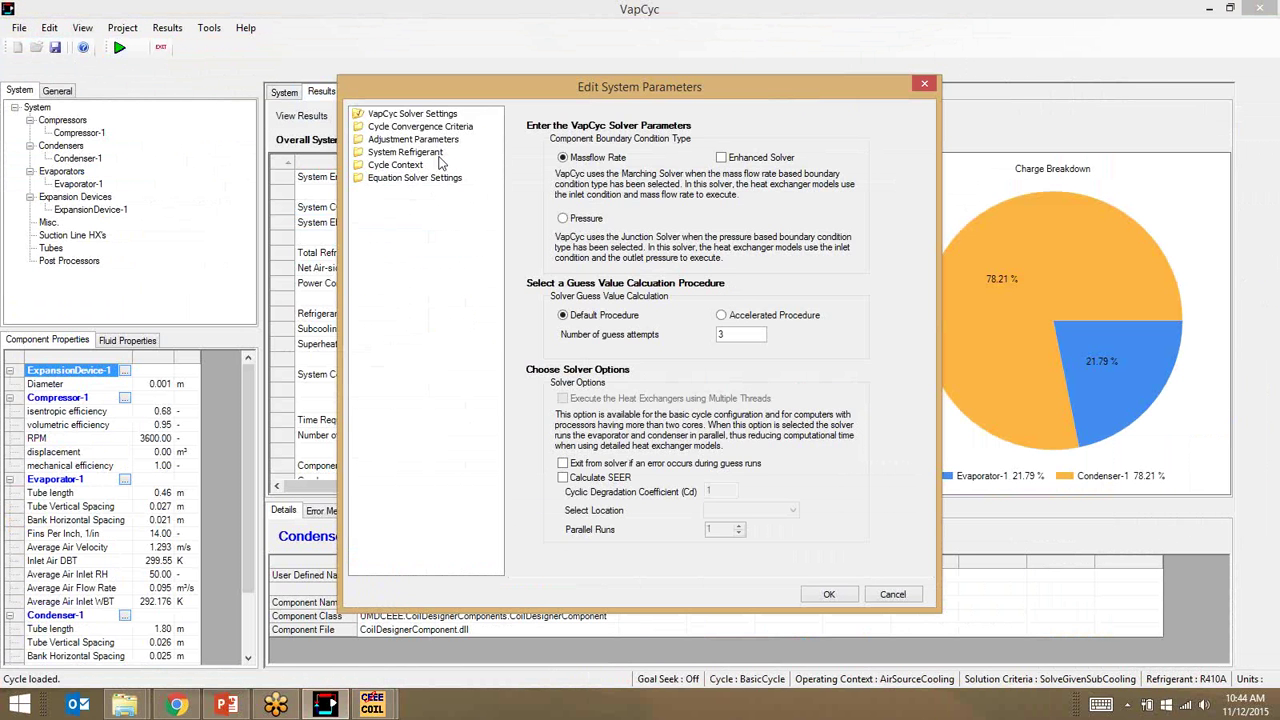
left_click(405, 127)
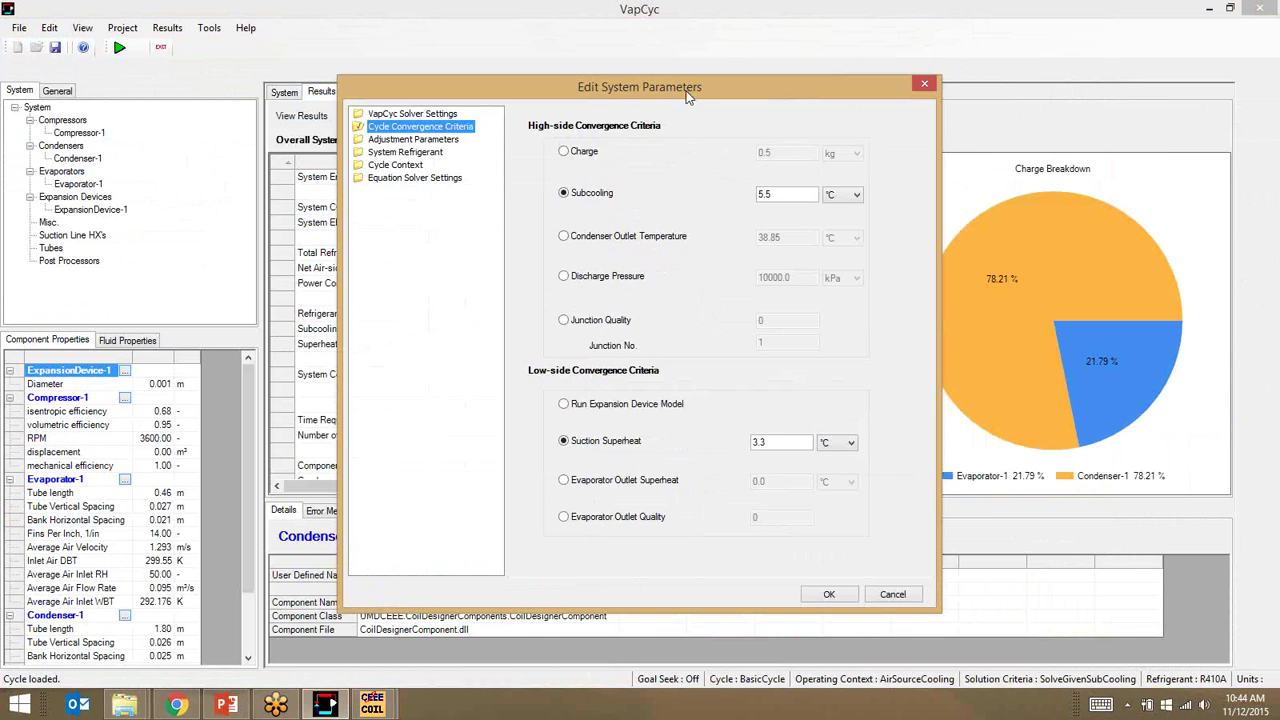
left_click_drag(697, 88, 895, 131)
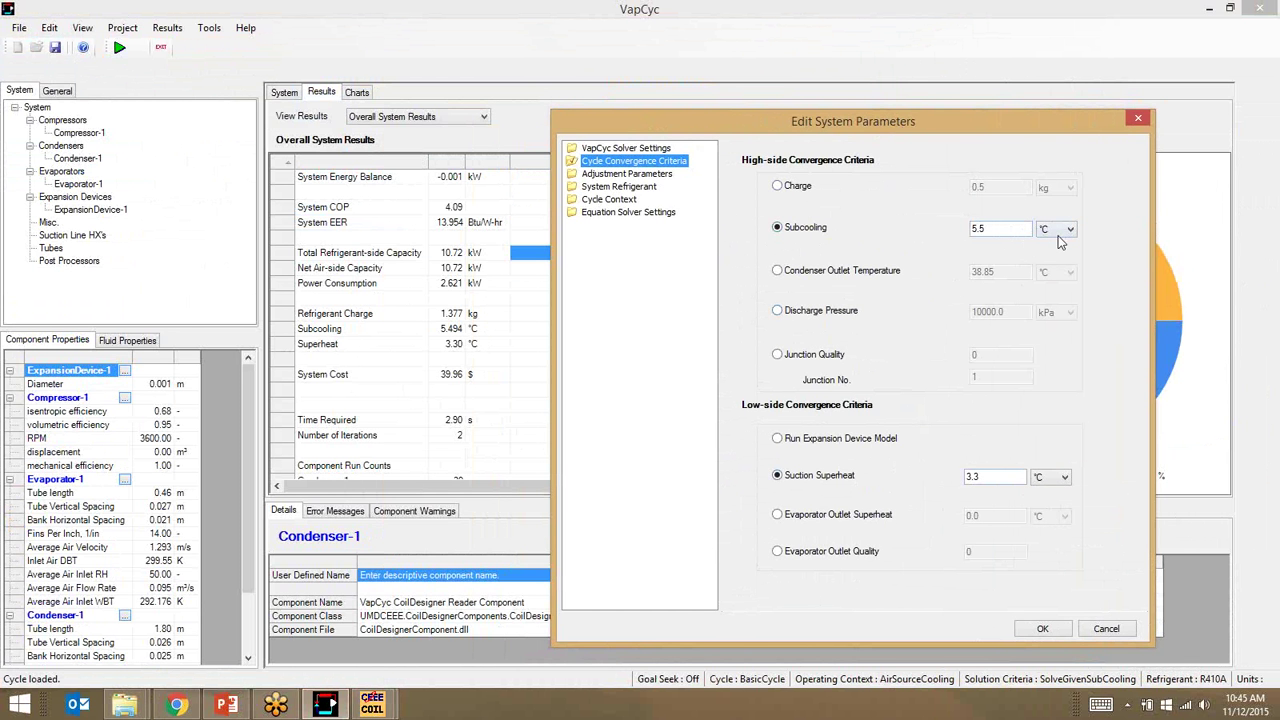
left_click(786, 187)
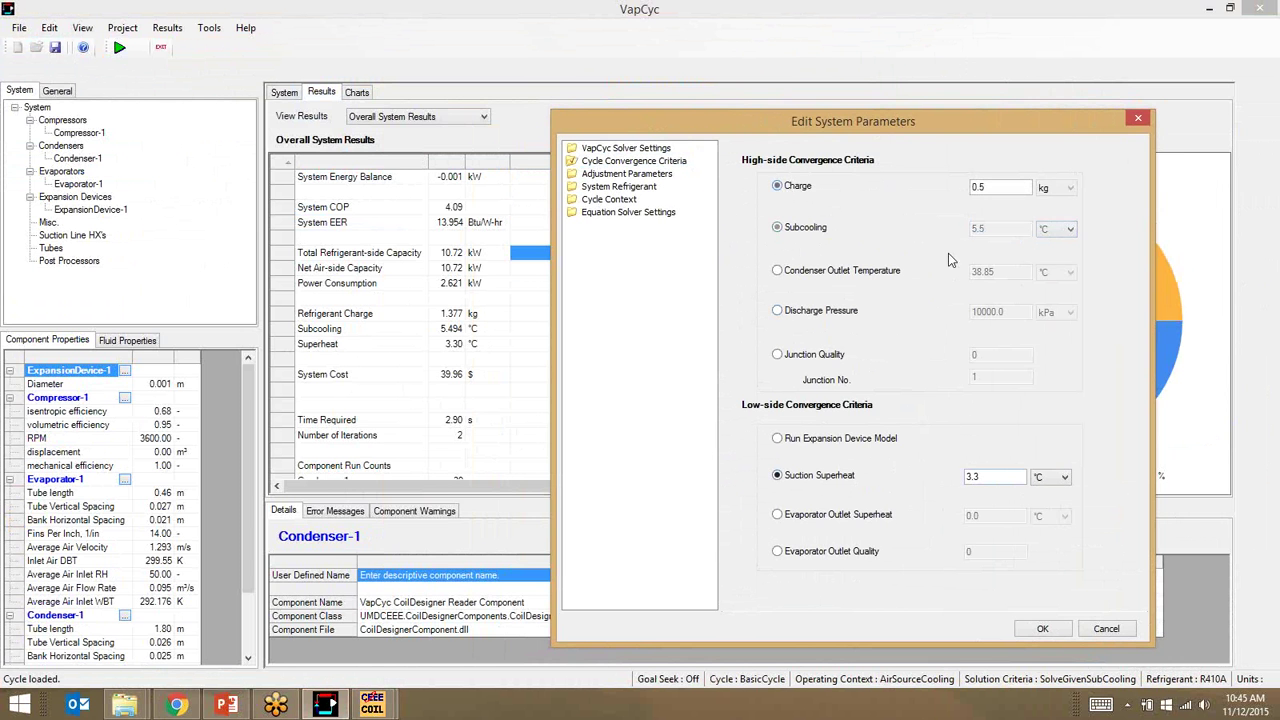
left_click_drag(1015, 187, 894, 184)
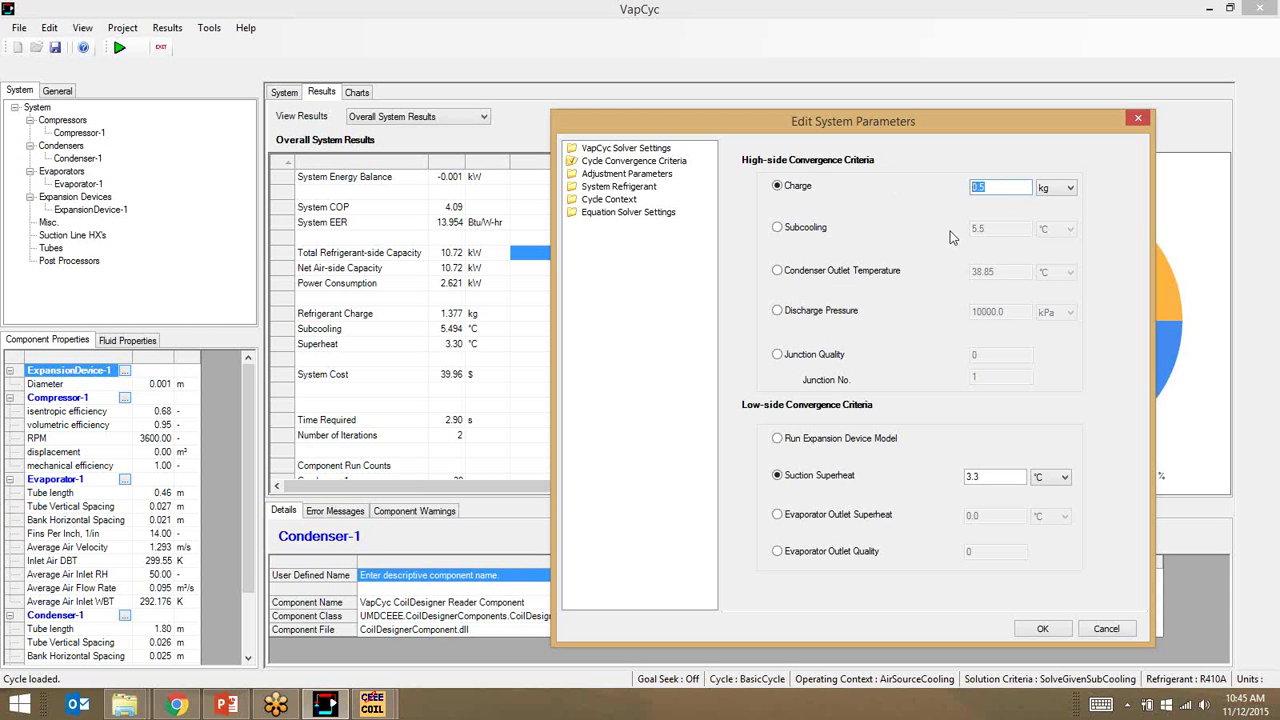
type("1")
left_click(995, 477)
Enable the SEER calculation with a cyclic degradation coefficient of 0.25 and Washington DC as location, and apply the system parameters.
left_click(621, 149)
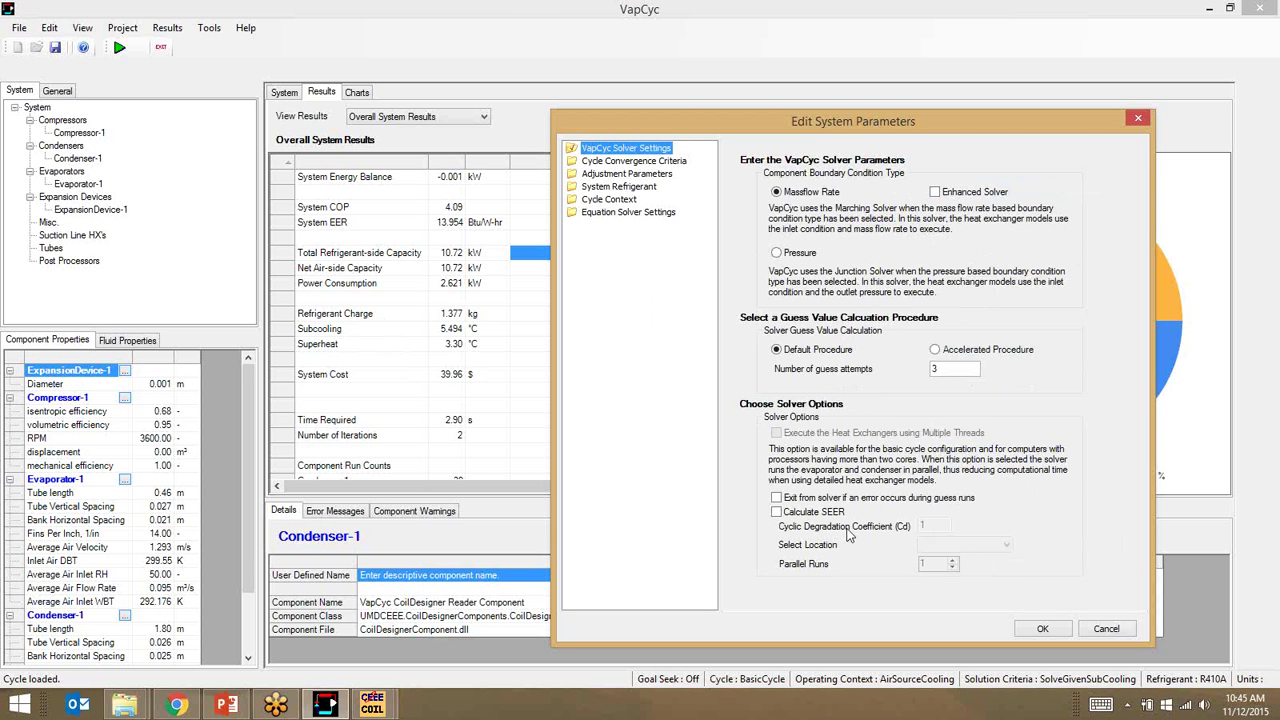
left_click(818, 514)
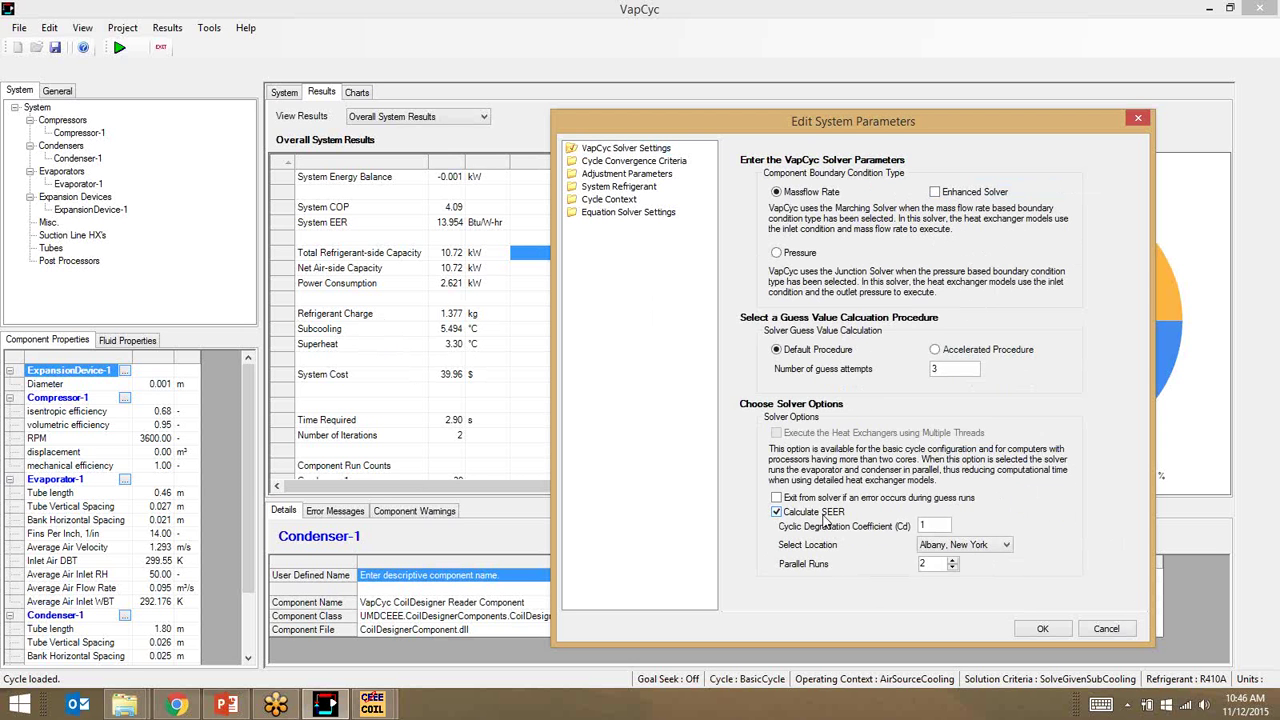
double_click(936, 527)
type("0.25")
left_click(1006, 544)
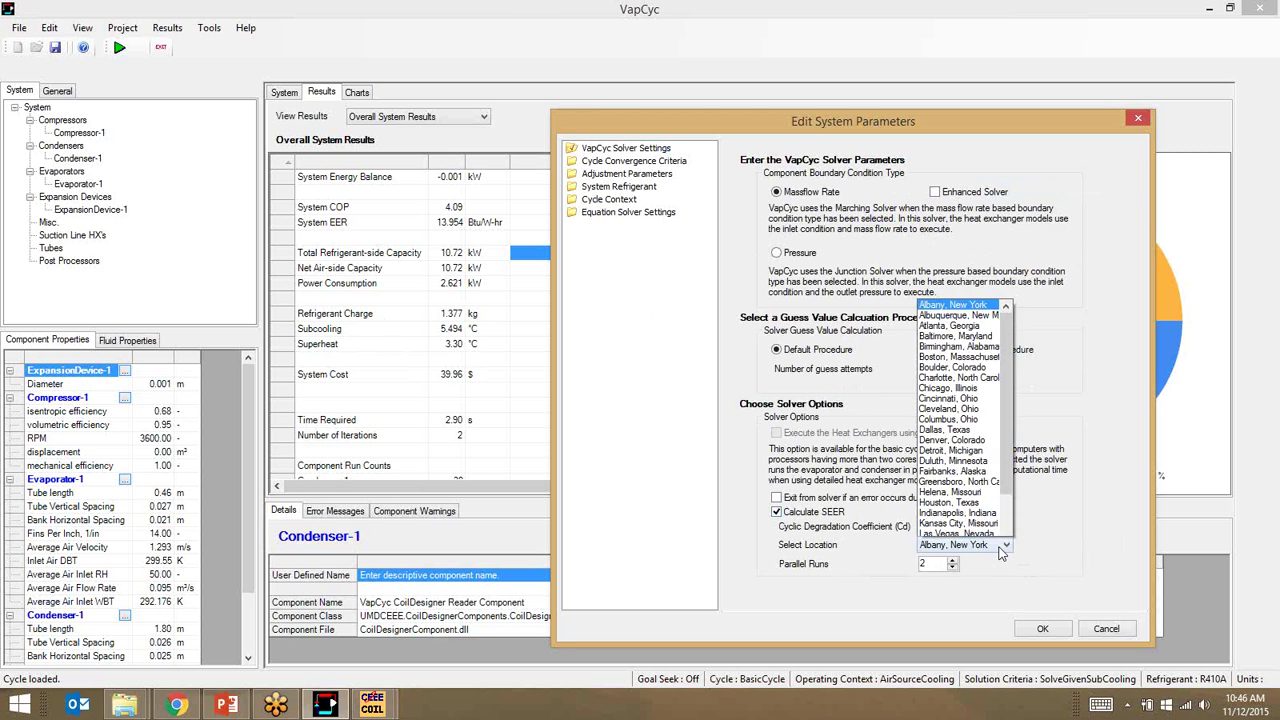
left_click_drag(1008, 403, 1037, 546)
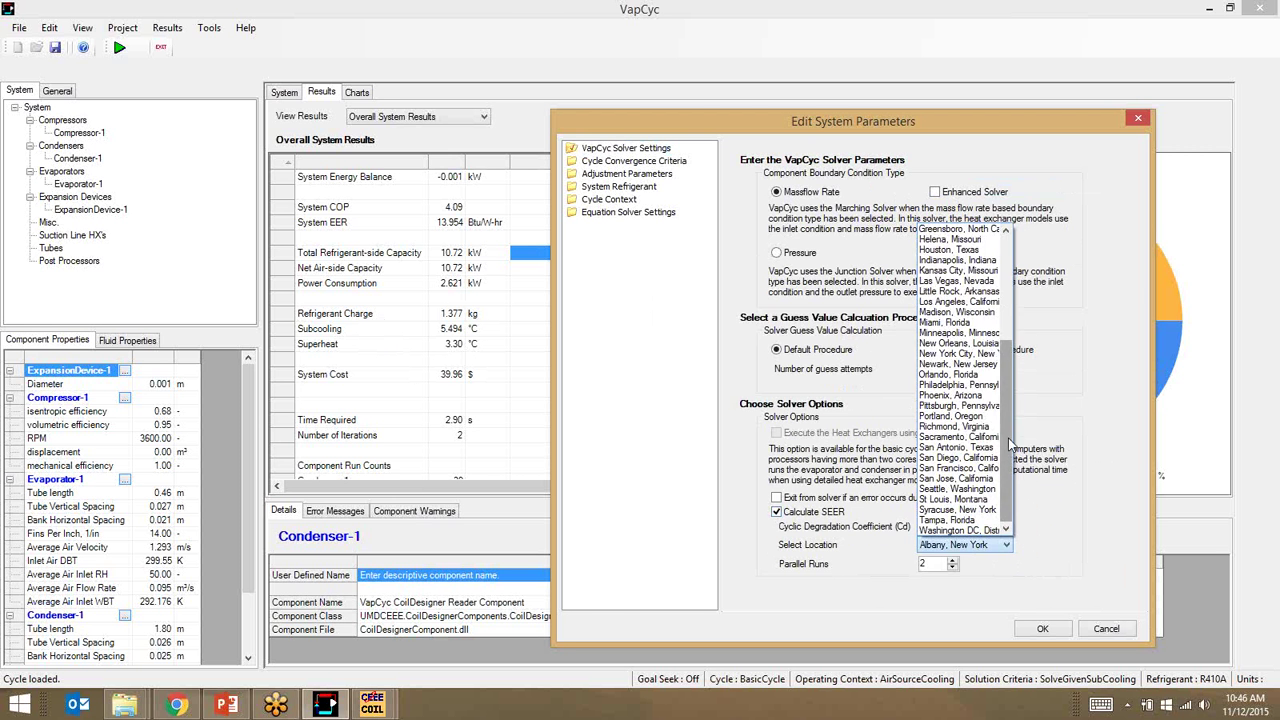
left_click_drag(1009, 442, 1017, 537)
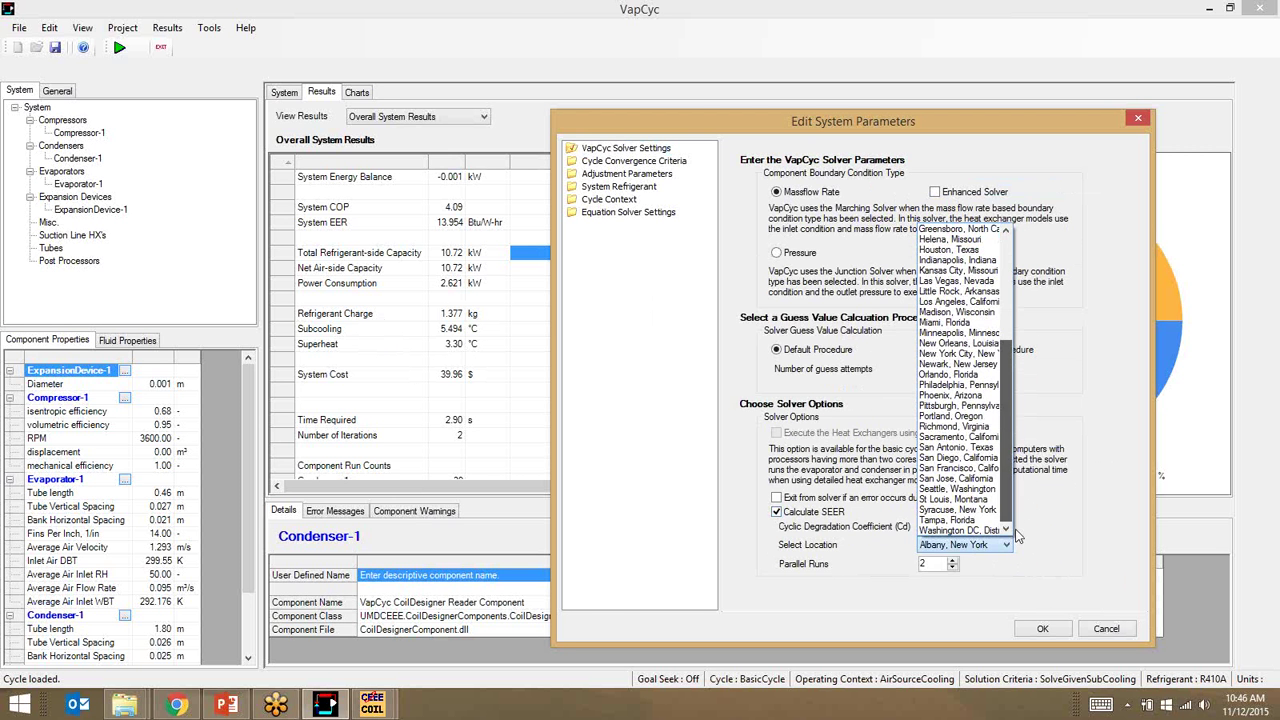
left_click(995, 530)
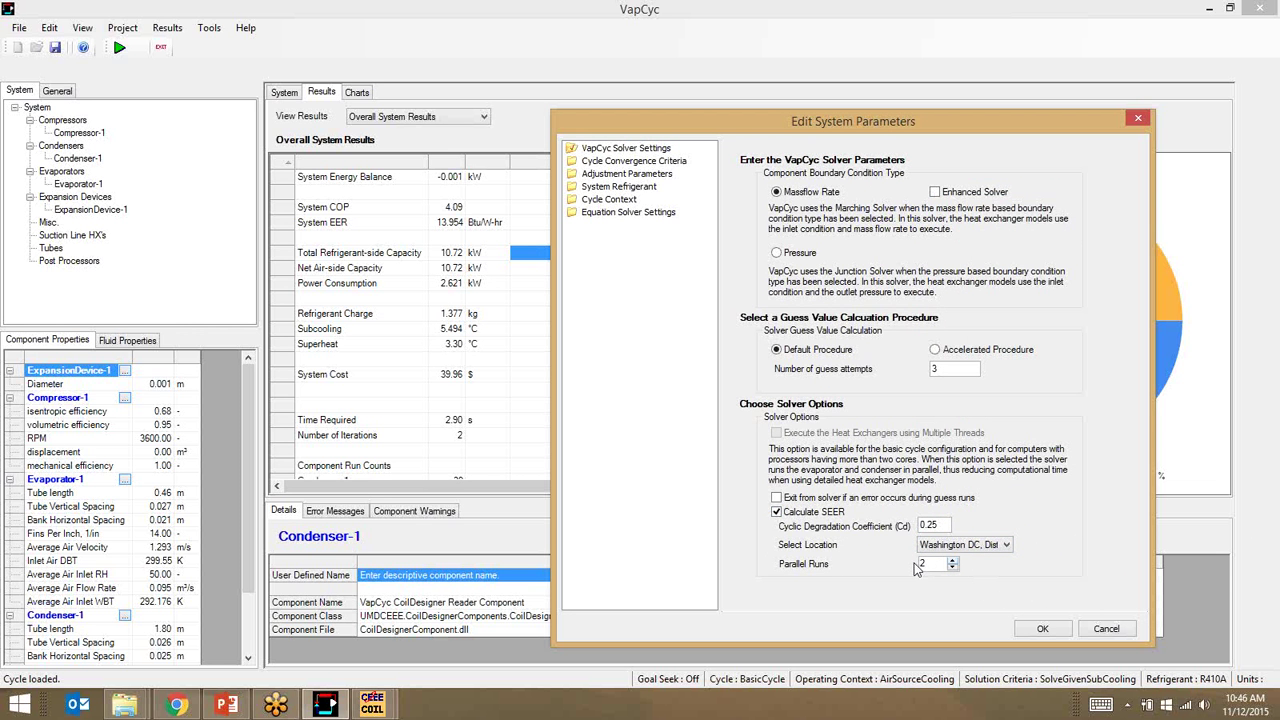
left_click(1043, 629)
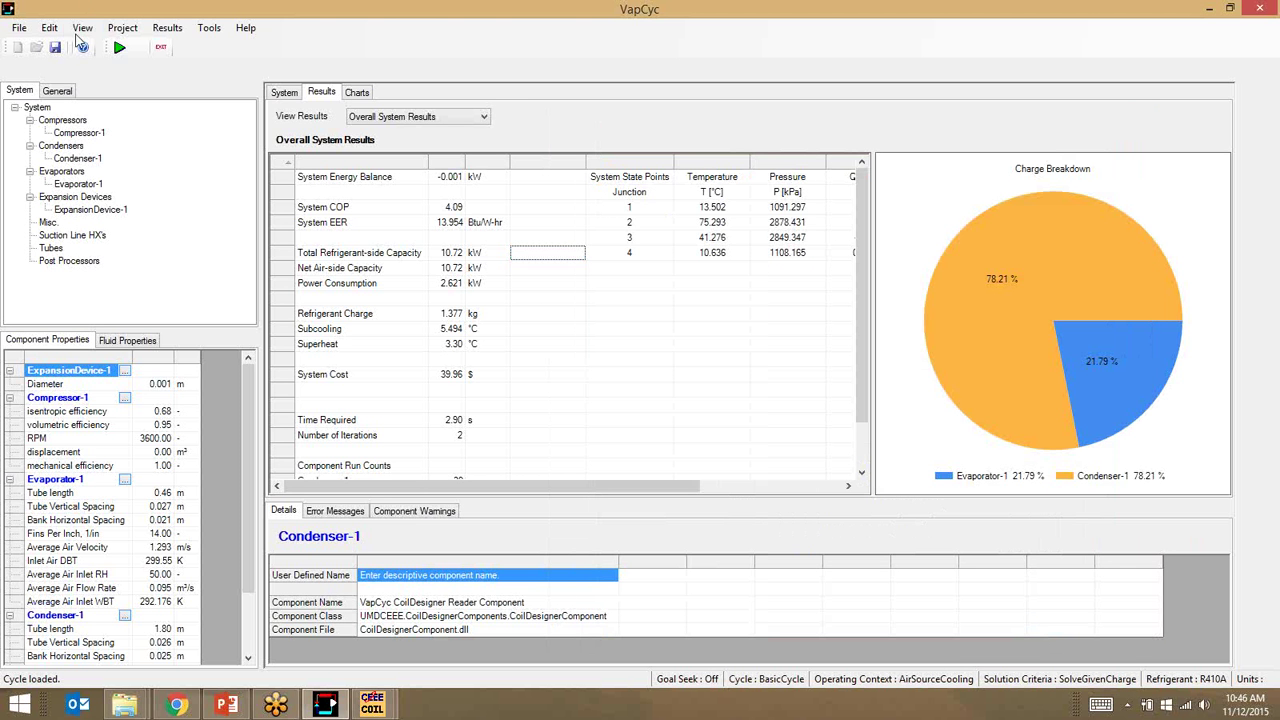
Check the SEER options in the solver settings and run the cycle simulation.
left_click(49, 27)
left_click(105, 46)
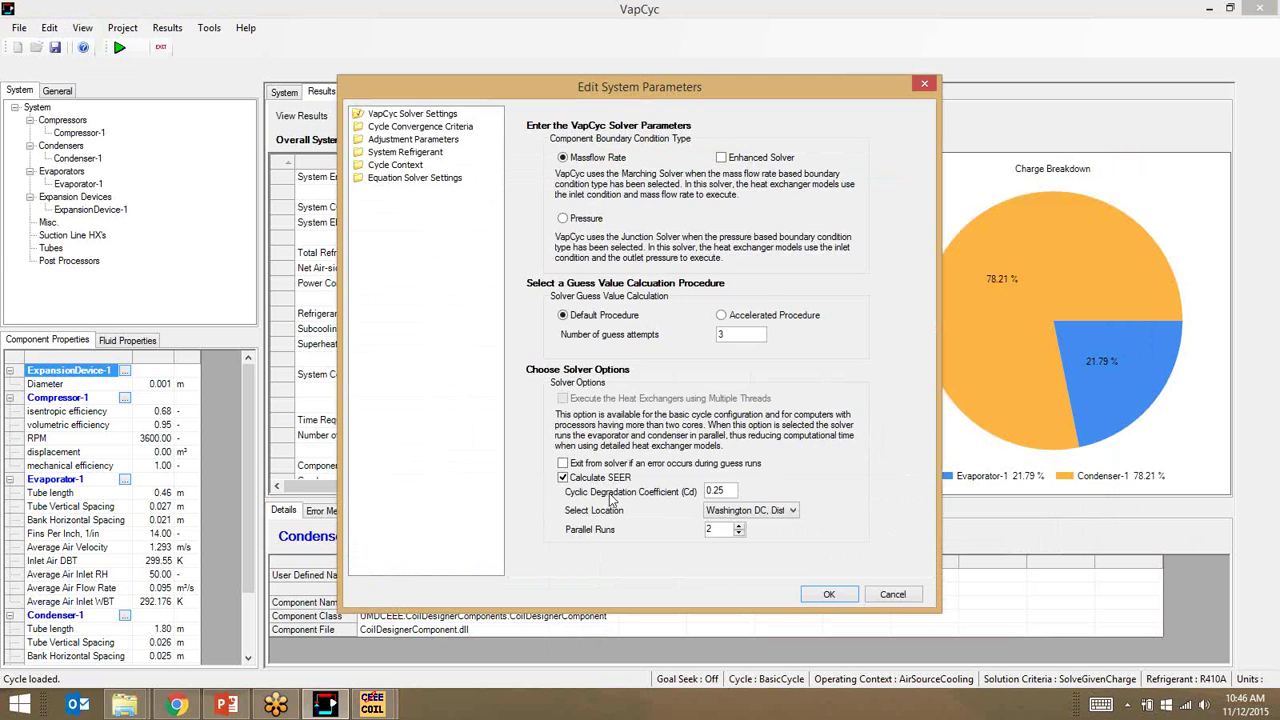
left_click(840, 598)
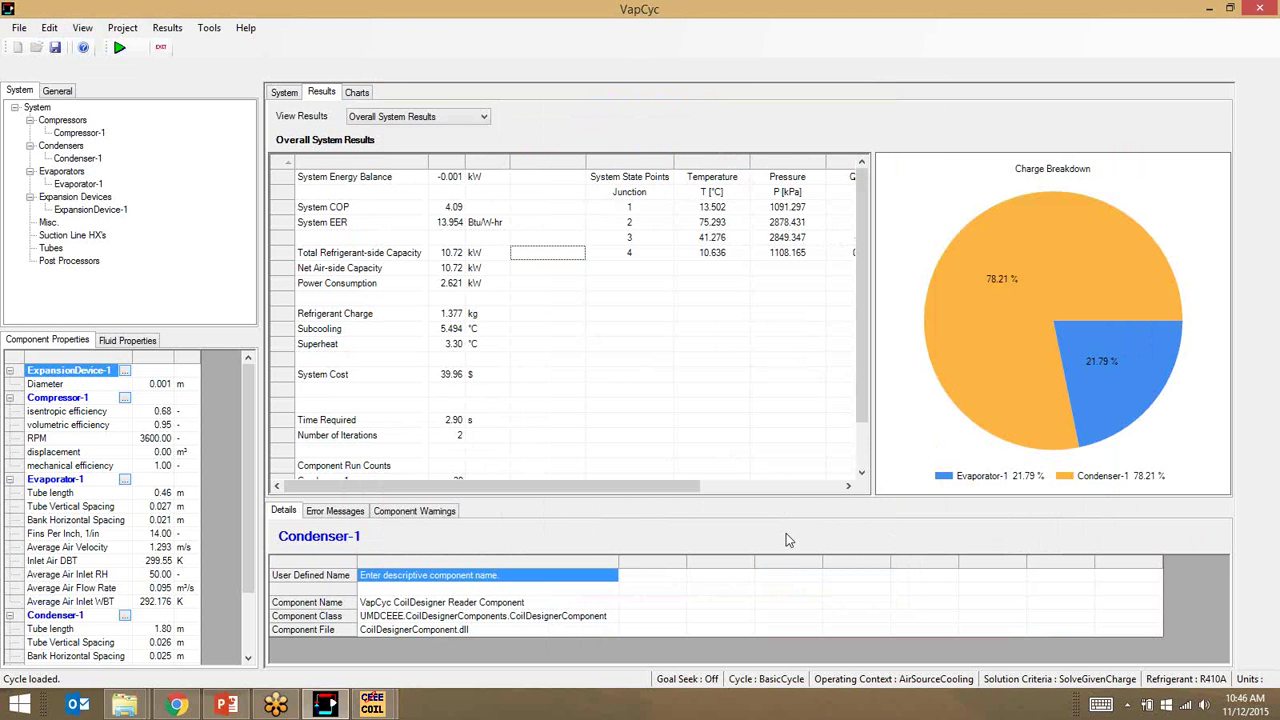
left_click(119, 49)
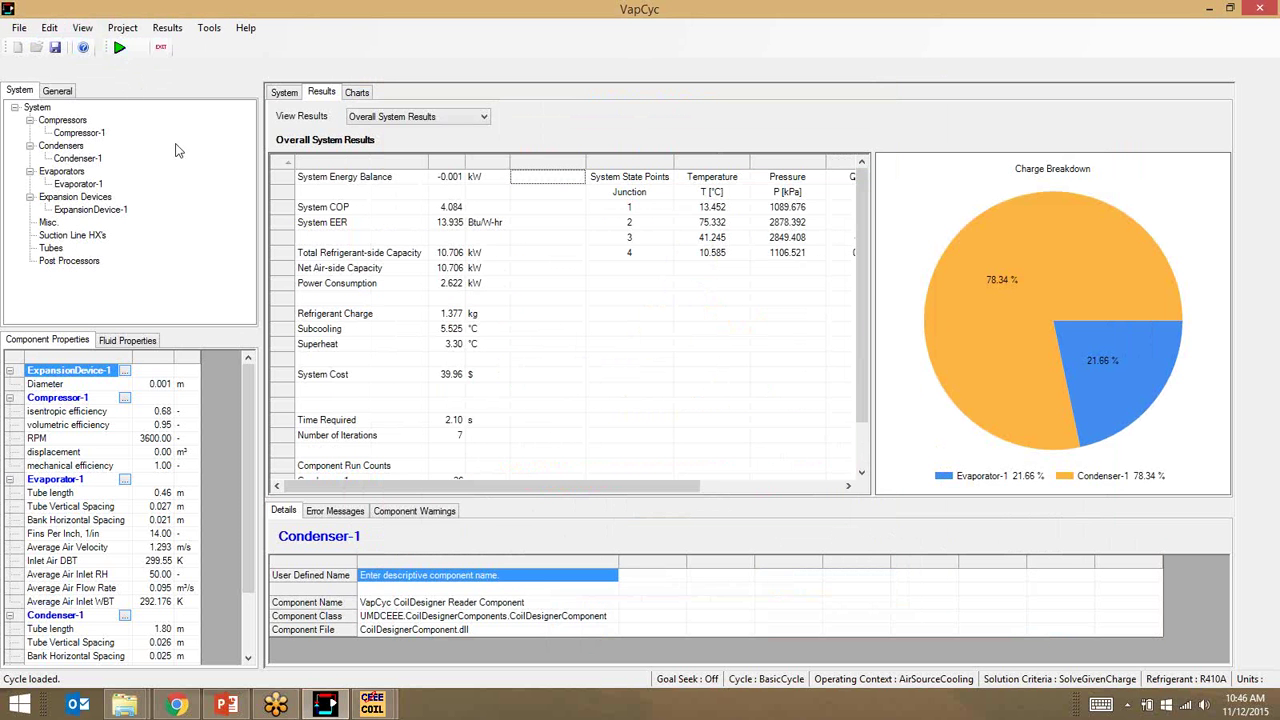
Examine the EER, capacity and refrigerant charge in the updated overall system results.
left_click_drag(438, 226, 514, 250)
left_click(514, 318)
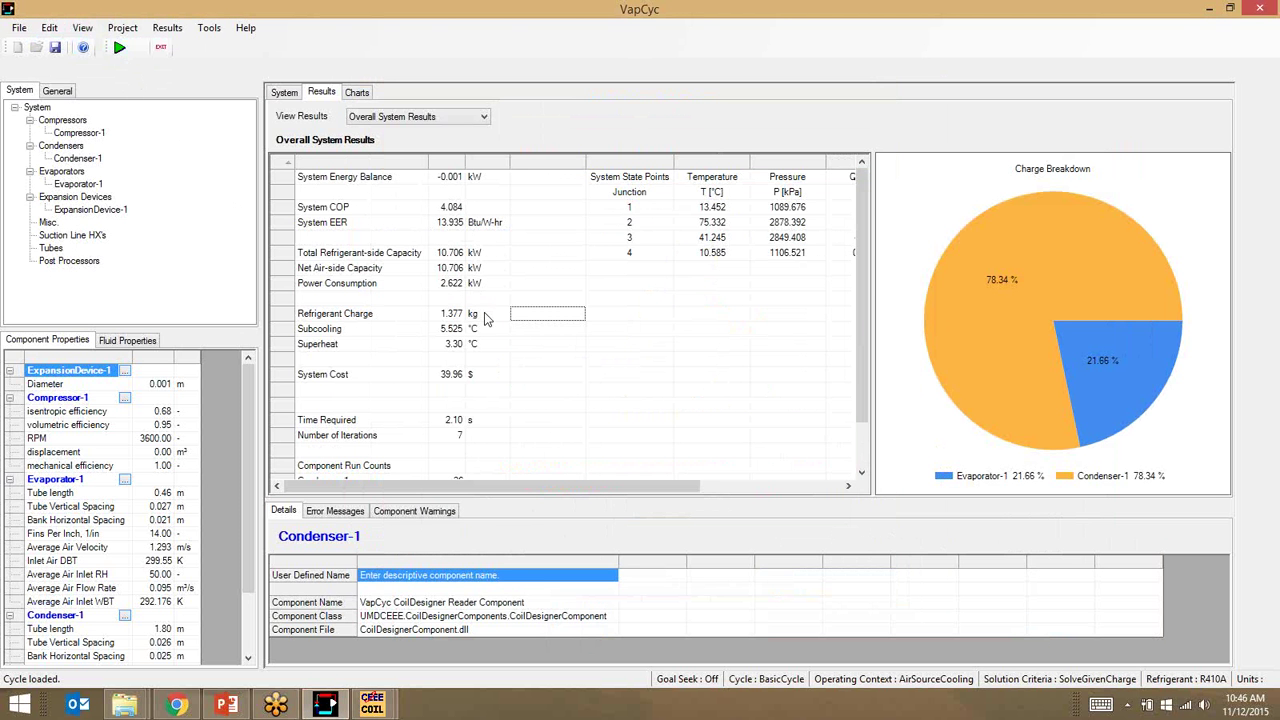
left_click_drag(444, 318, 386, 318)
left_click(447, 222)
left_click(548, 270)
Turn the SEER calculation back on in the VapCyc solver settings and apply it.
left_click(50, 28)
left_click(67, 44)
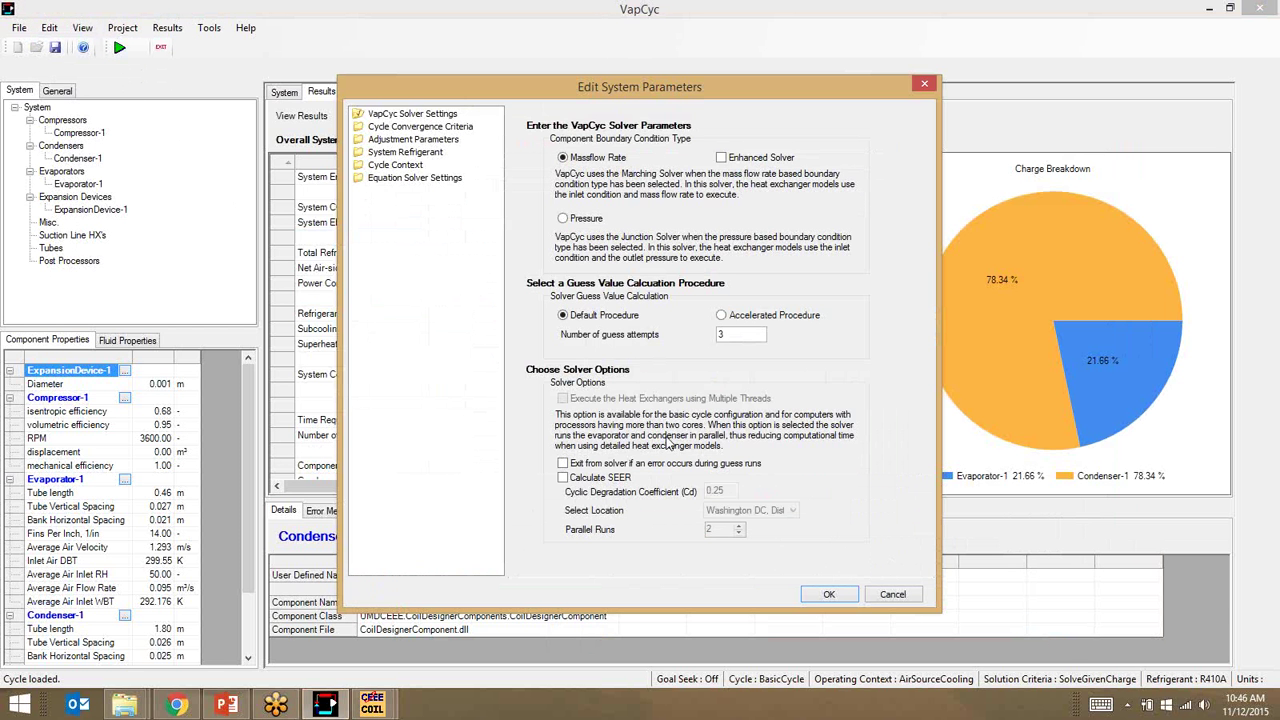
left_click(563, 477)
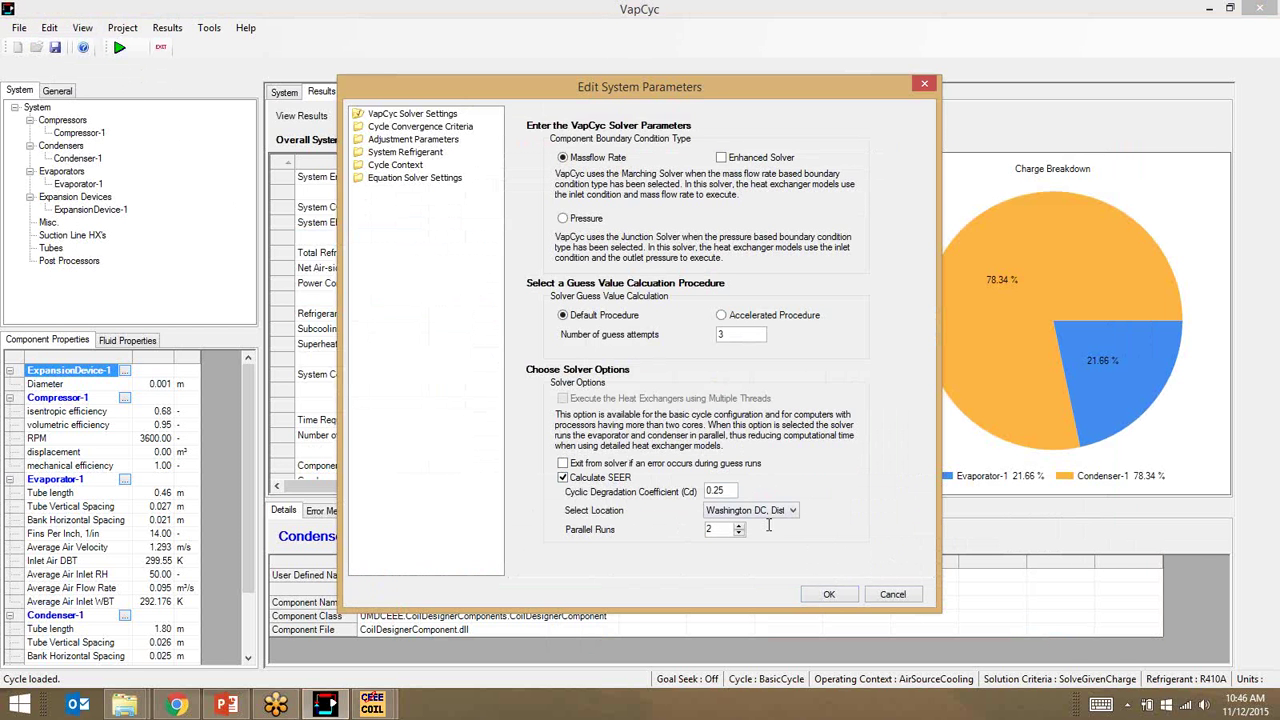
left_click(840, 600)
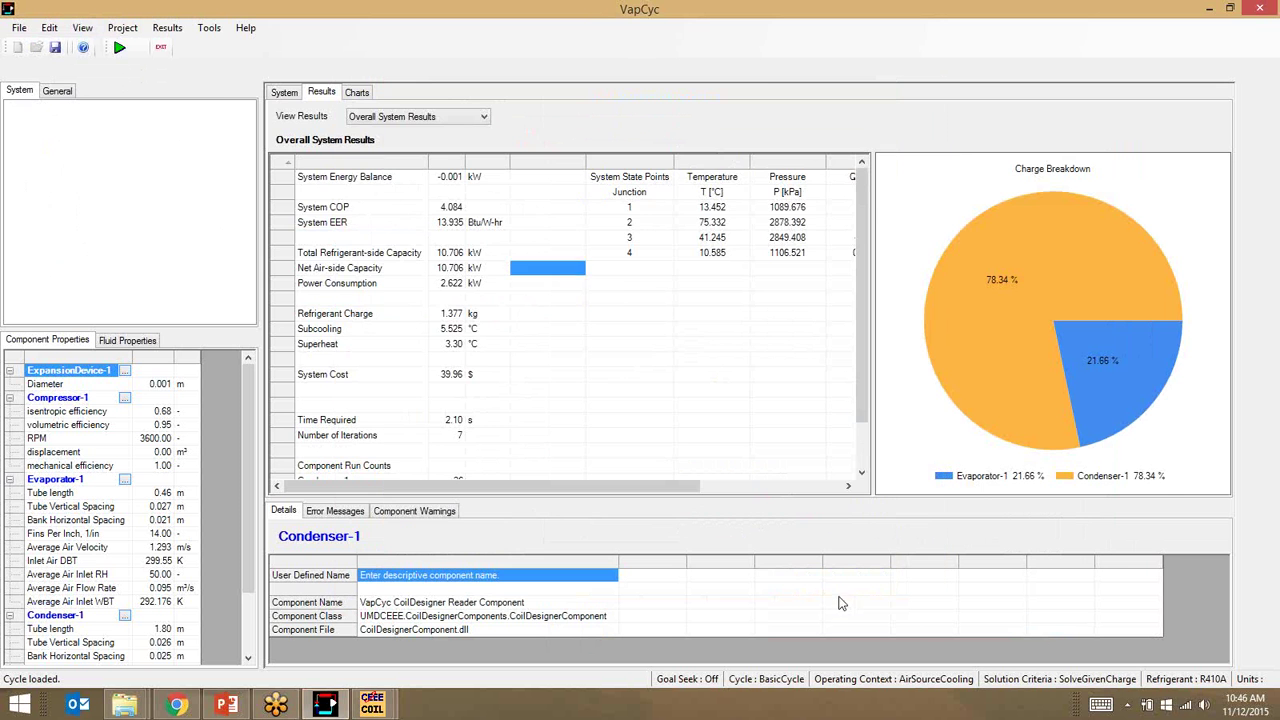
Run the cycle simulation from the system diagram, re-initializing the properties folders for parallel operation.
left_click(658, 450)
left_click(282, 96)
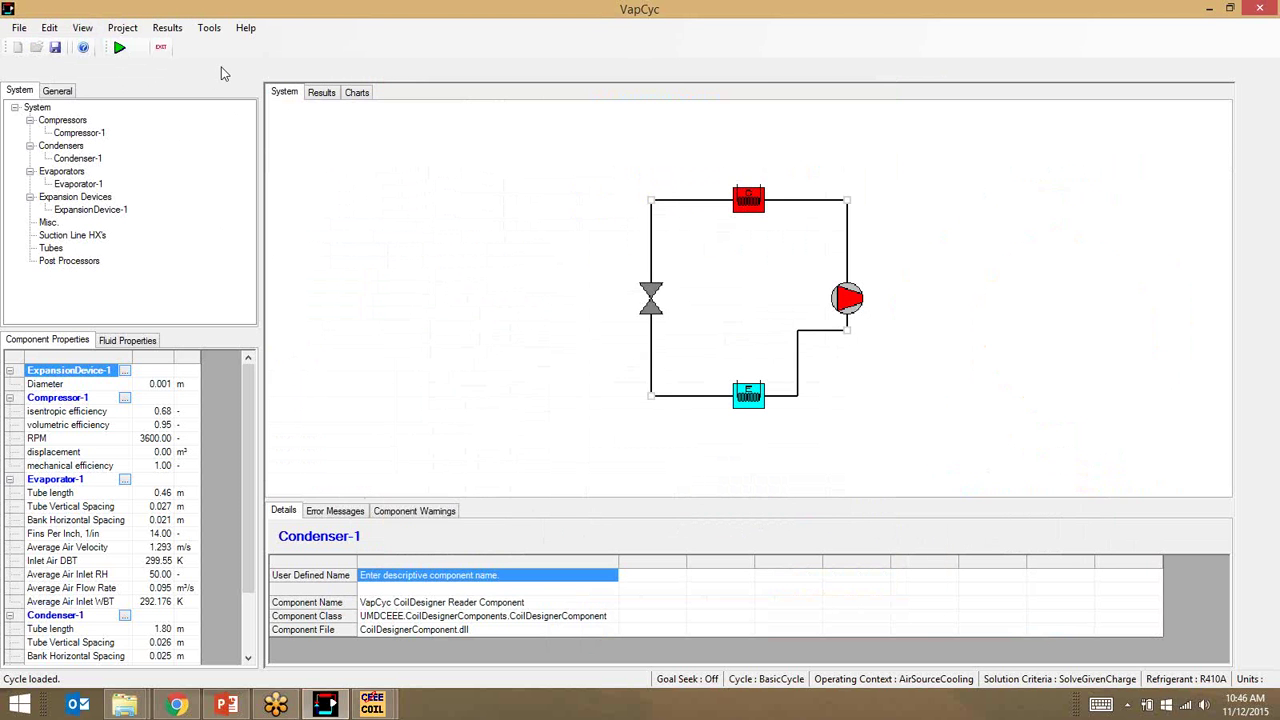
left_click(121, 47)
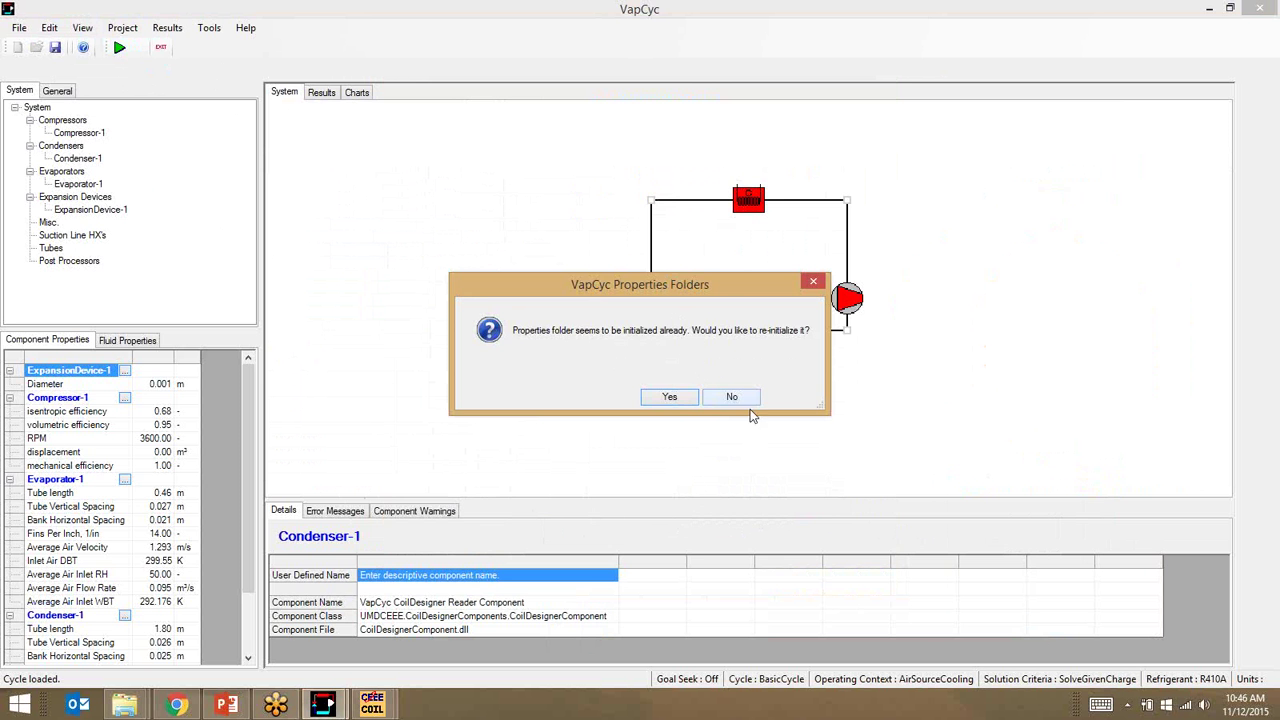
left_click(671, 401)
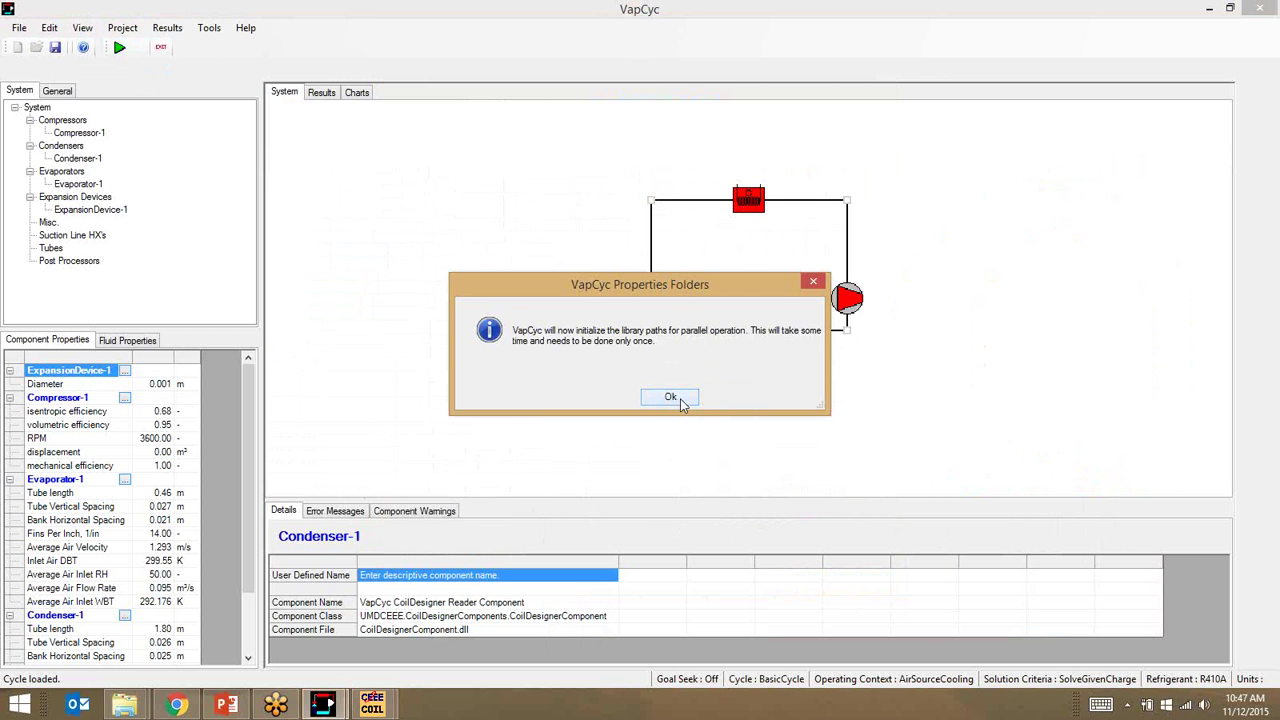
left_click(680, 398)
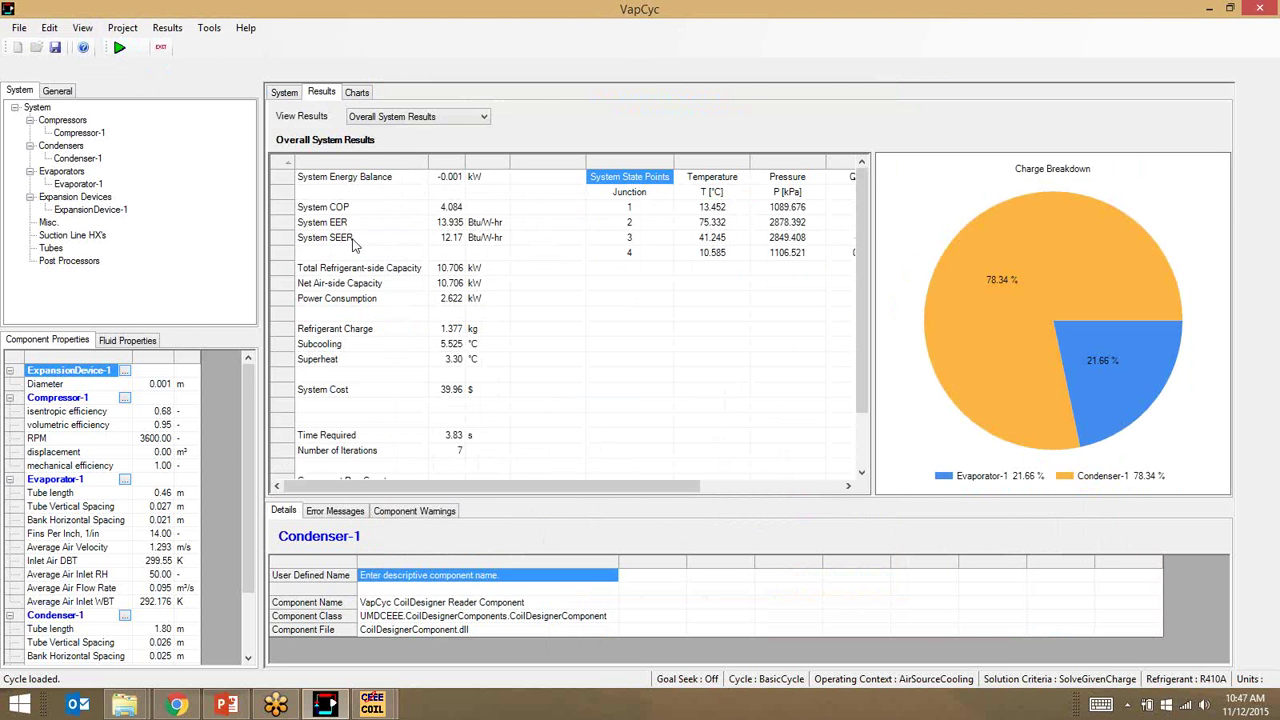
Review the system's SEER, COP and EER, check the compressor results, and return to the overall system results.
left_click_drag(352, 243, 472, 248)
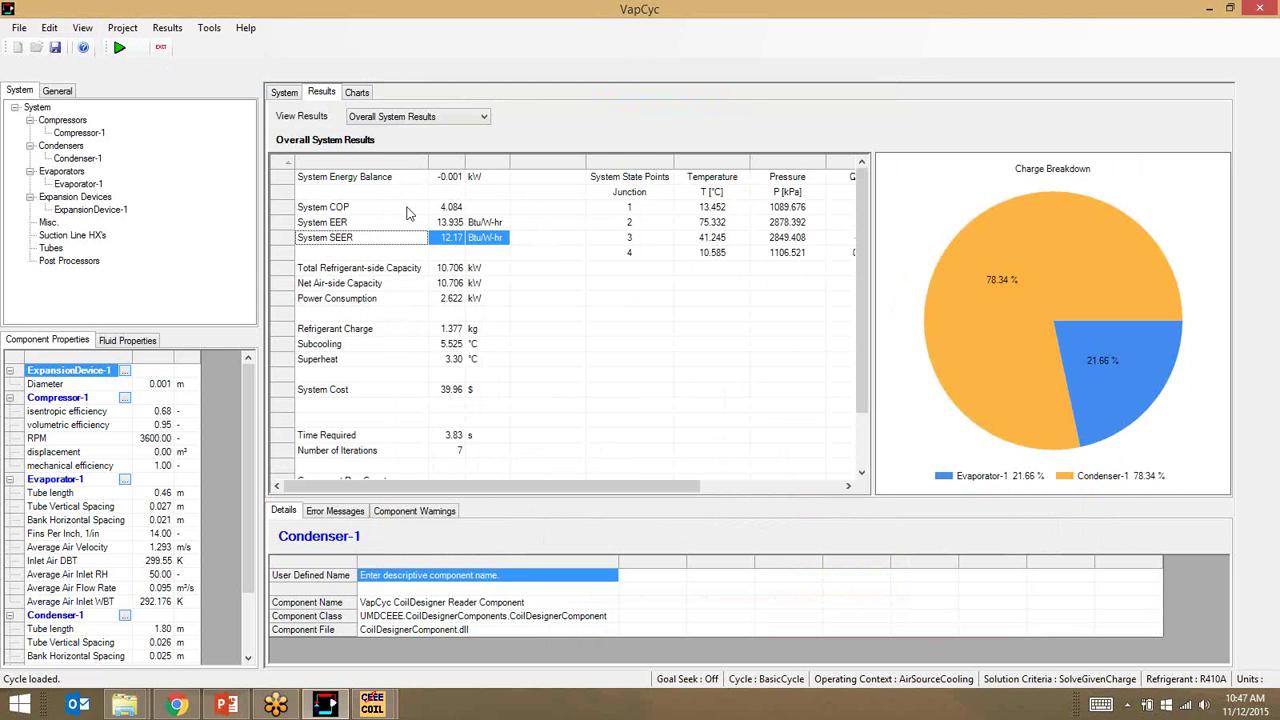
left_click_drag(338, 210, 394, 228)
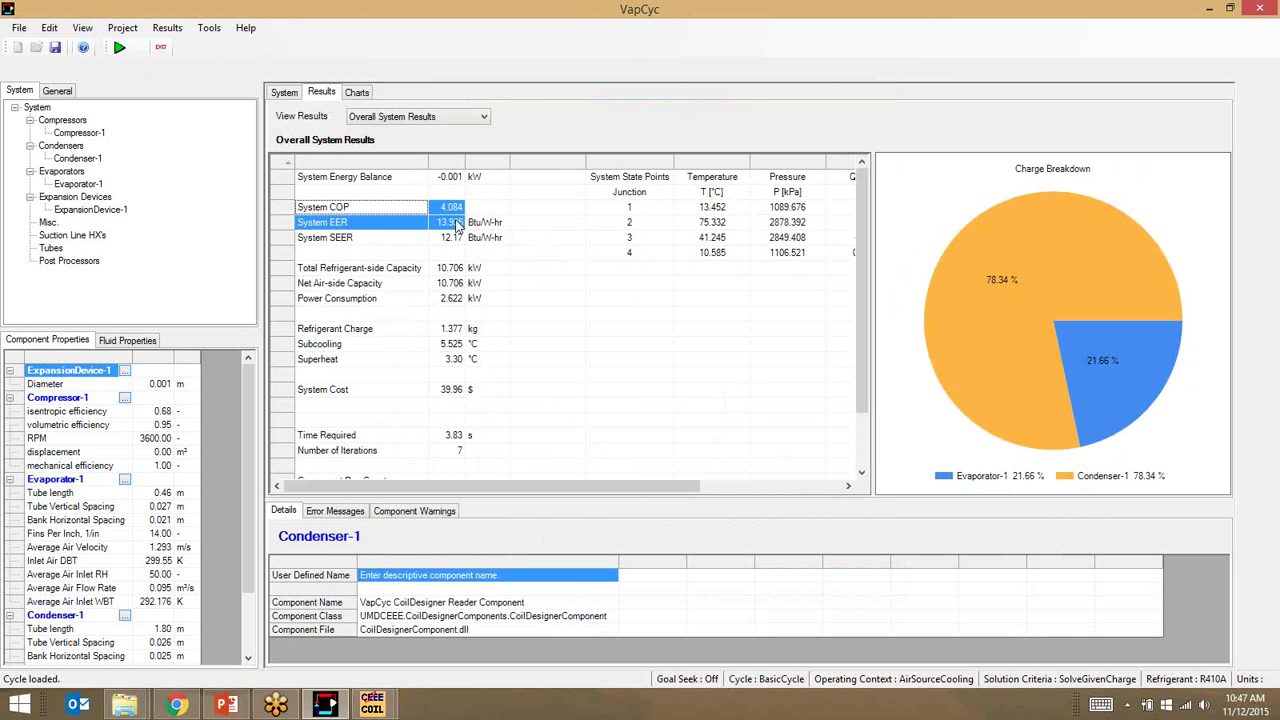
left_click(416, 117)
left_click(414, 153)
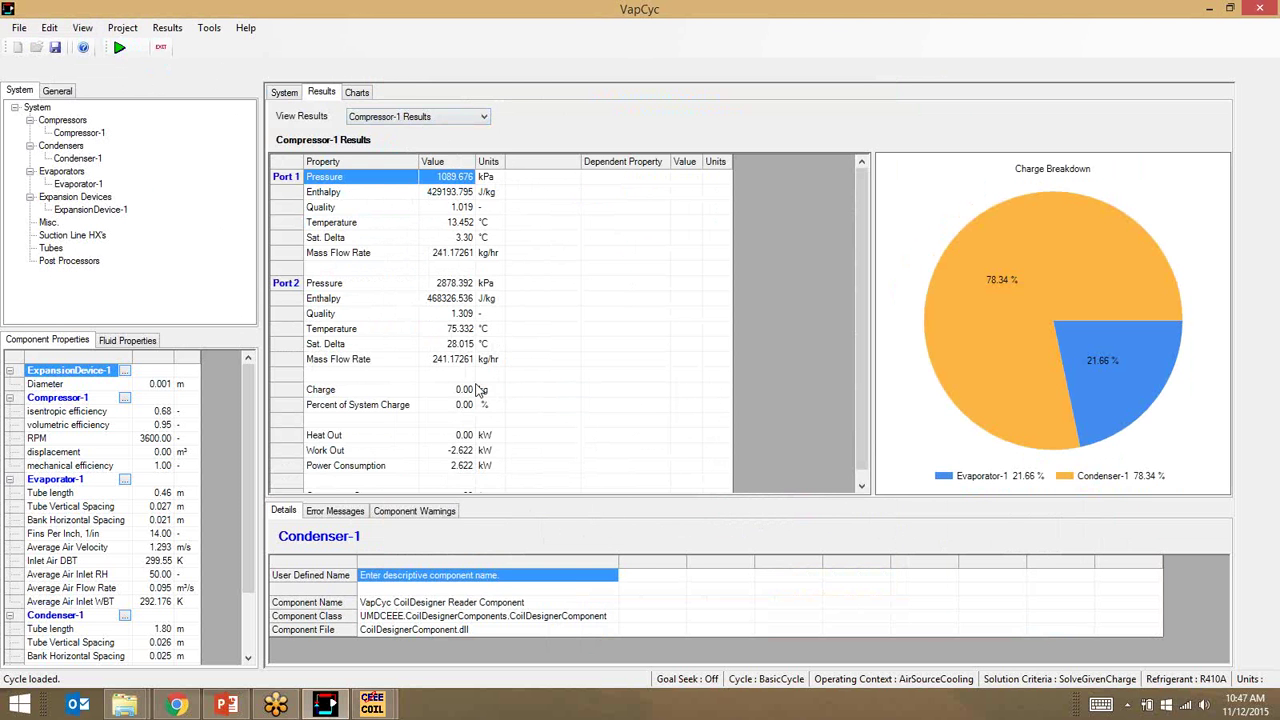
left_click(448, 116)
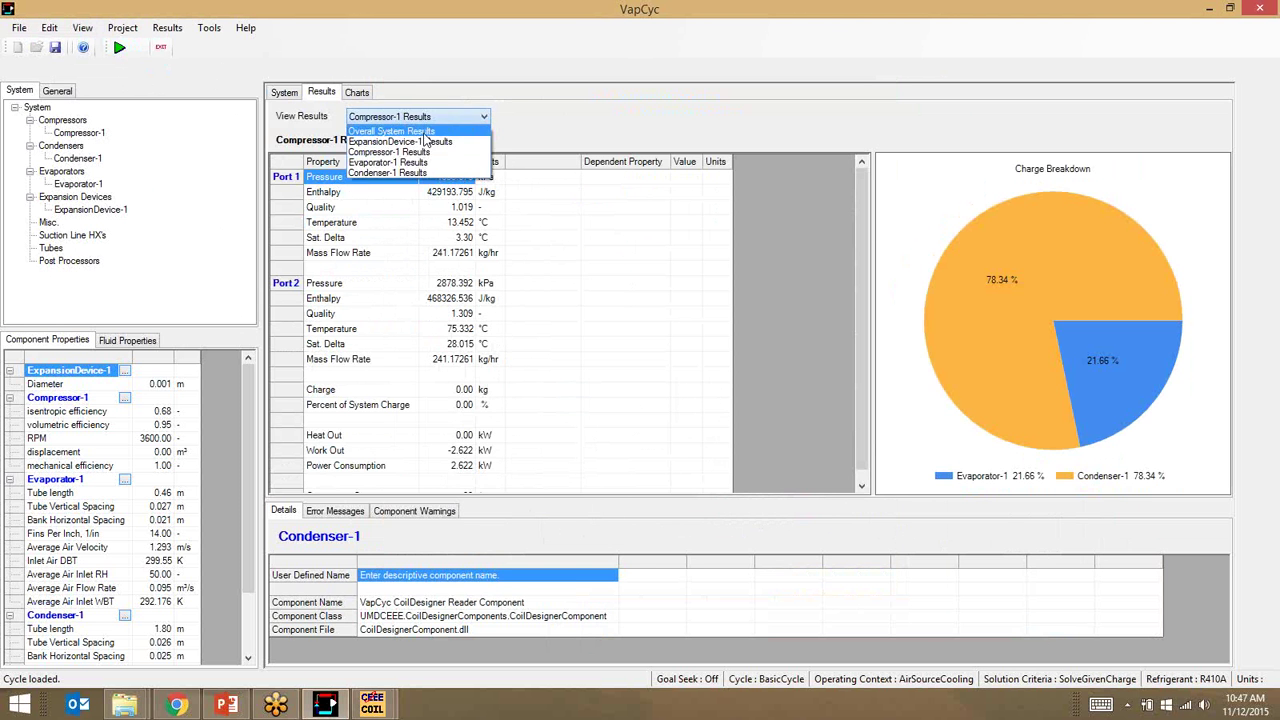
left_click(400, 128)
Inspect the inlet air conditions of the condenser in the system diagram without changing them.
left_click(289, 93)
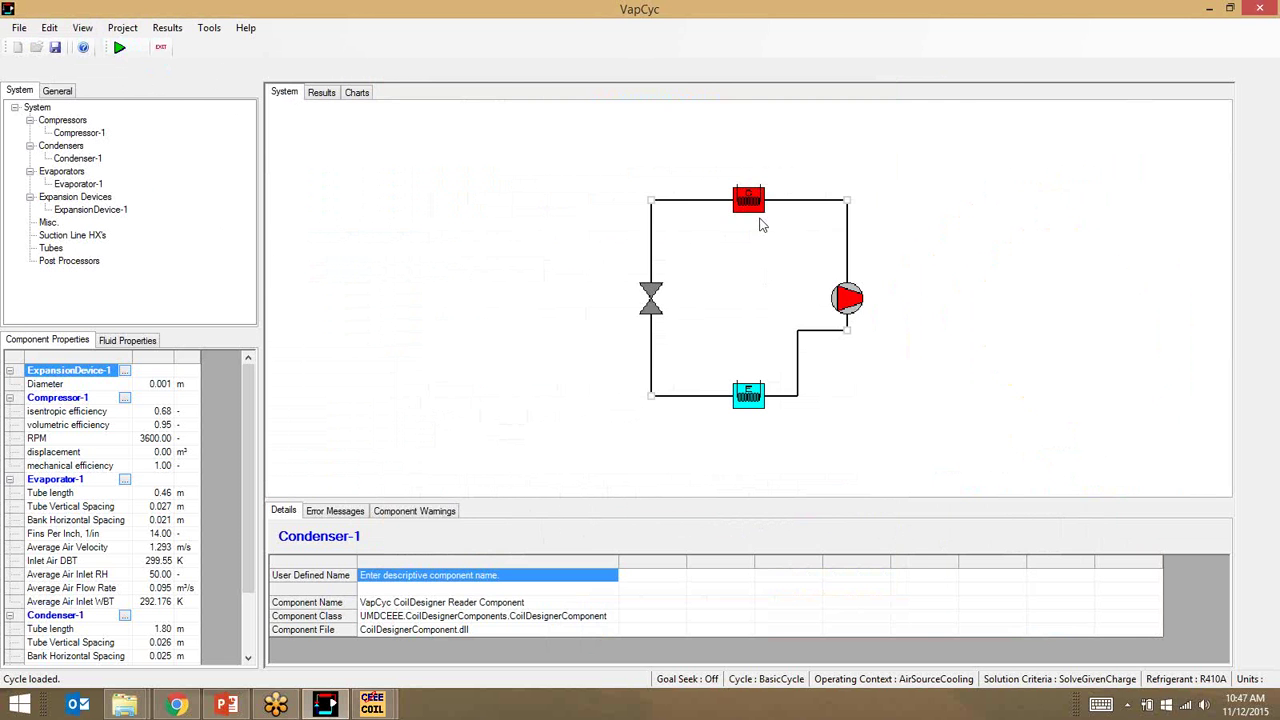
right_click(746, 207)
left_click(790, 229)
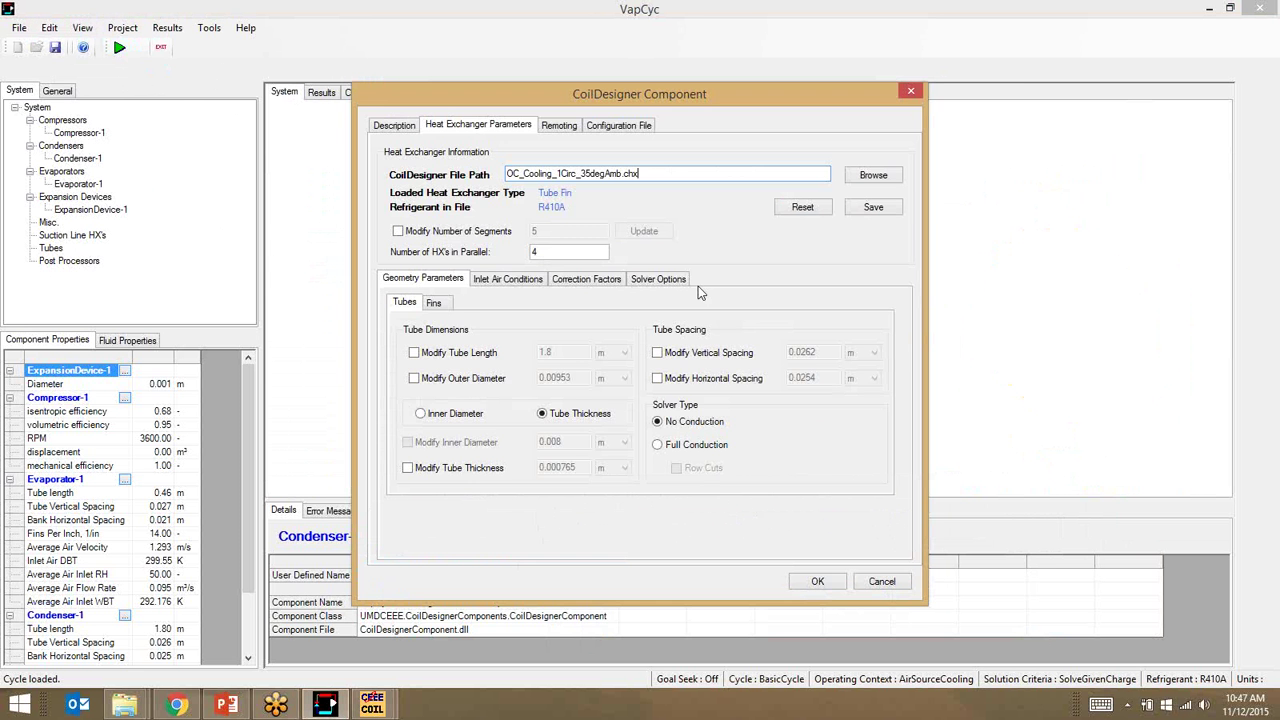
left_click(507, 278)
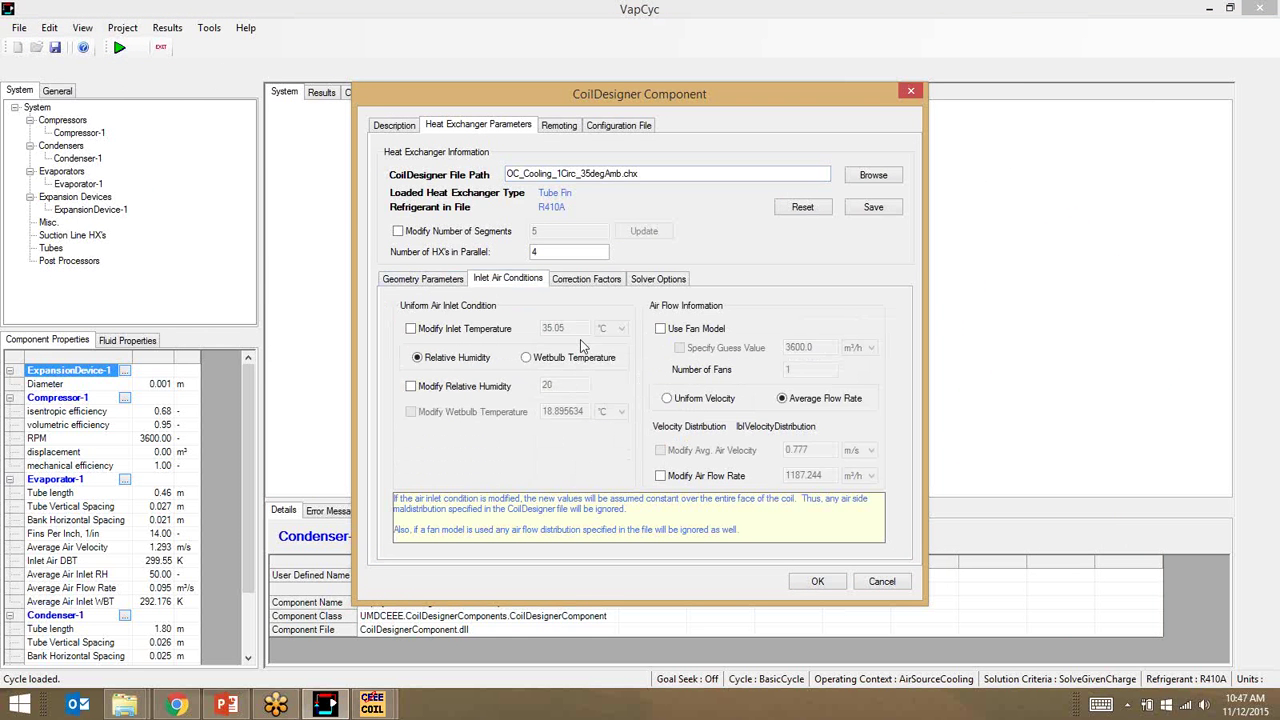
left_click(910, 91)
View the expansion device and compressor results, and go back to the overall system results.
left_click(321, 93)
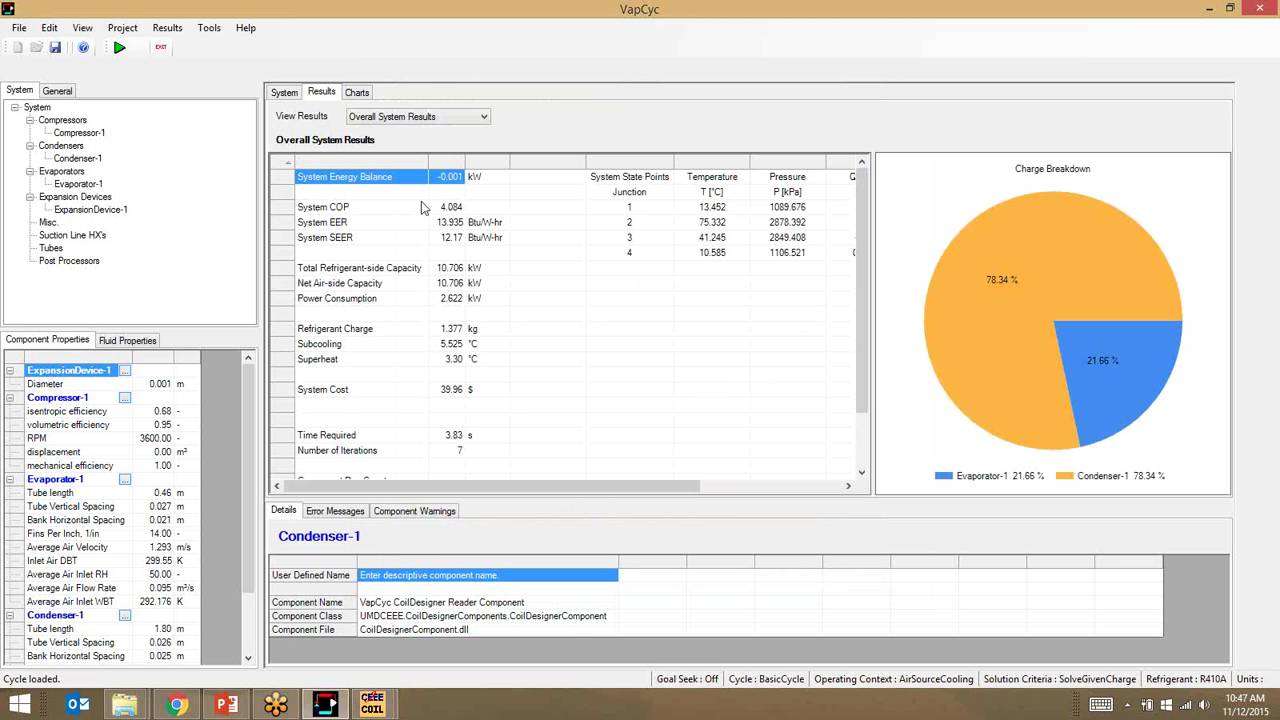
left_click(412, 118)
left_click(400, 143)
left_click(410, 117)
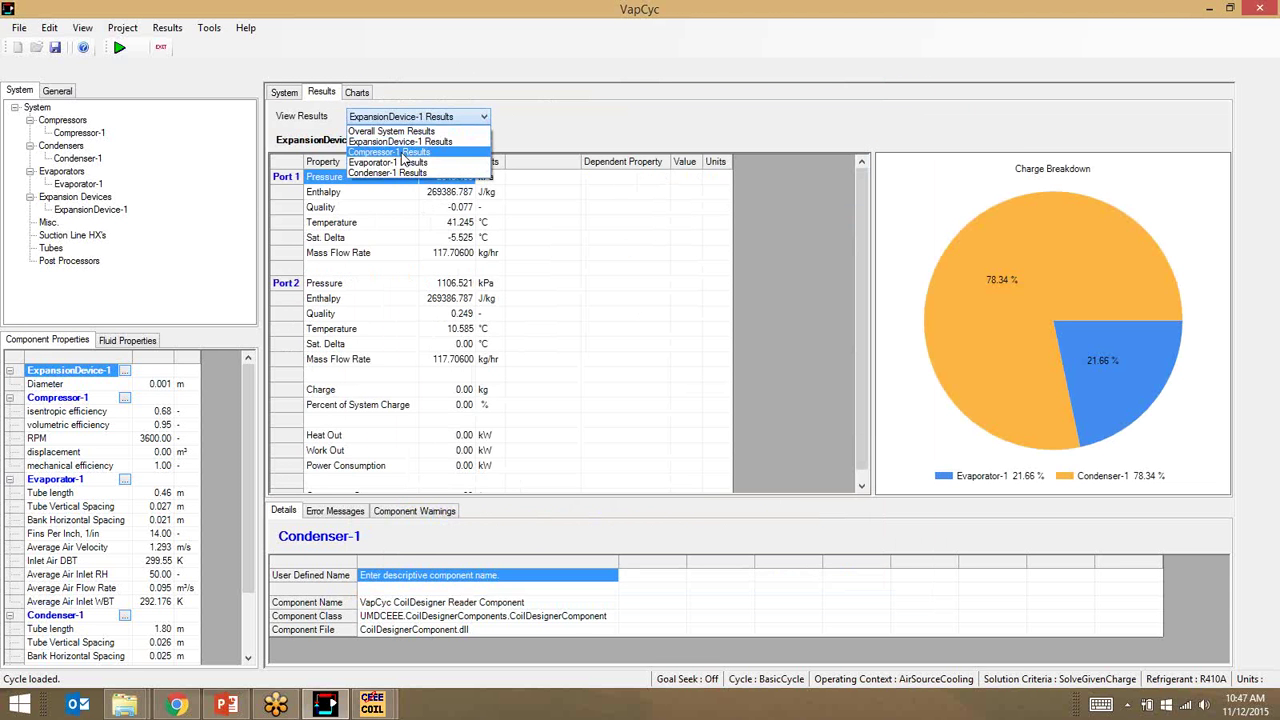
left_click(400, 152)
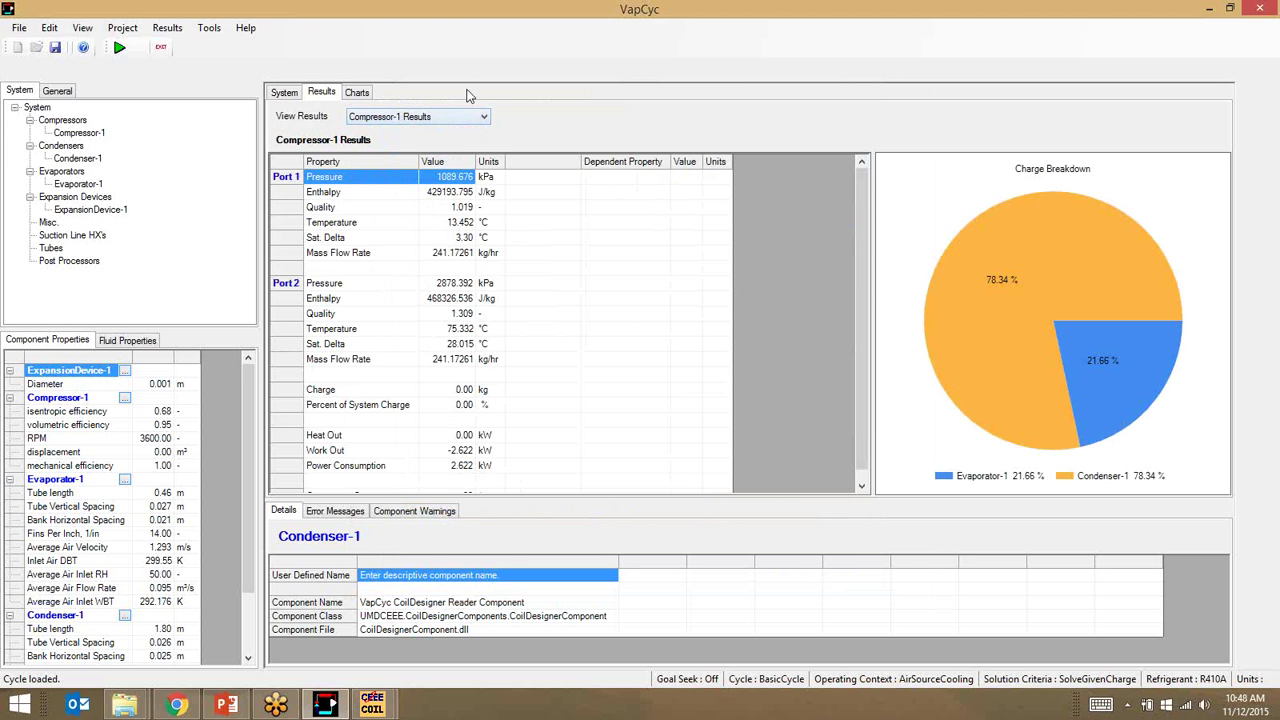
left_click(457, 119)
left_click(452, 131)
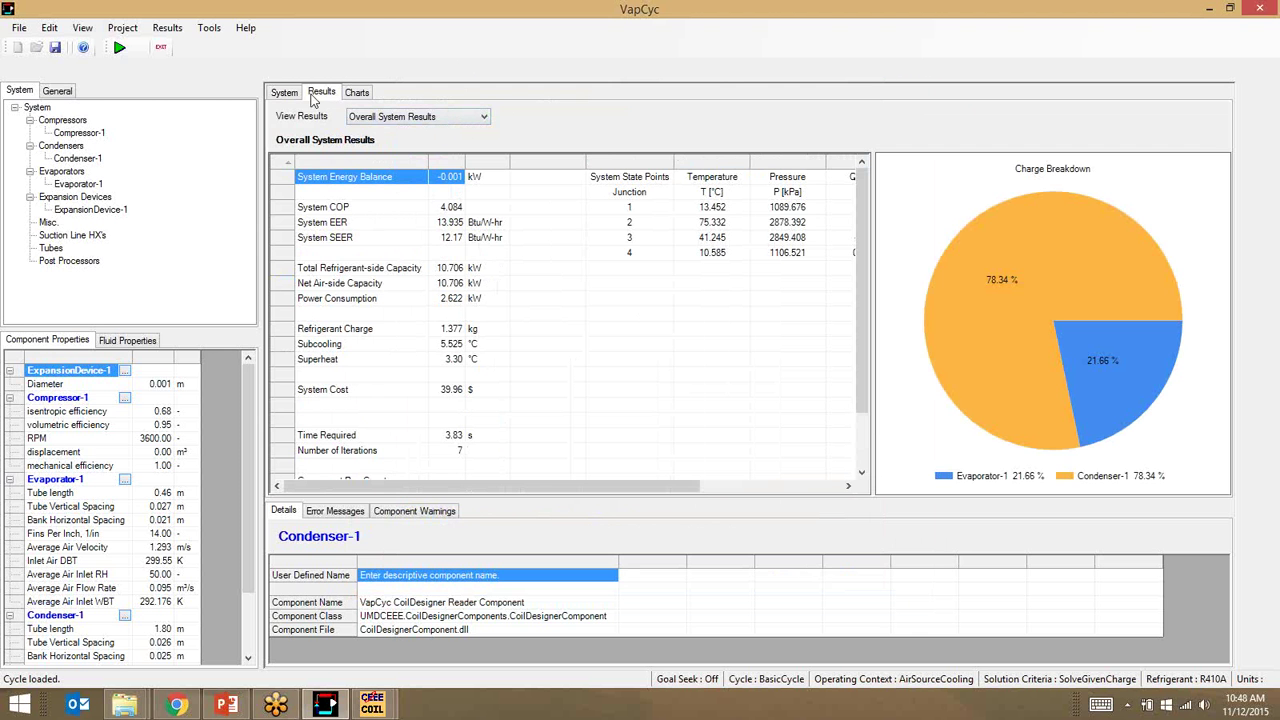